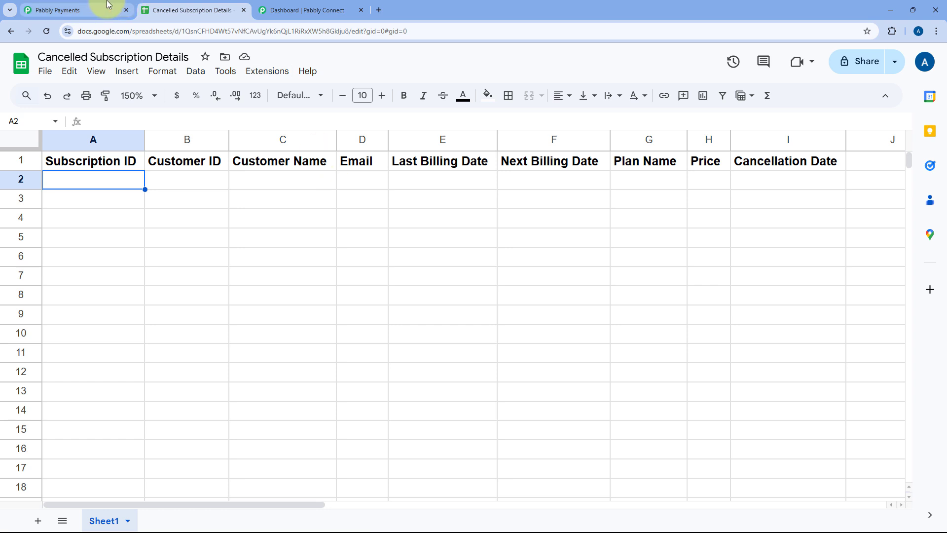
# Step: Look over the Subscription Billing page with its list of Pabbly apps, the cancelled-subscription spreadsheet and the Pabbly Connect dashboard
pyautogui.click(104, 9)
pyautogui.click(183, 8)
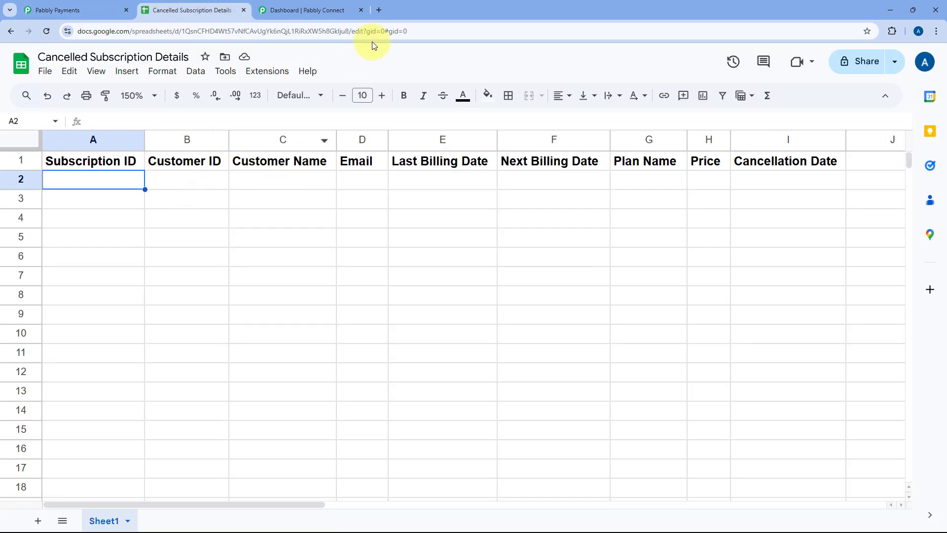
pyautogui.click(323, 11)
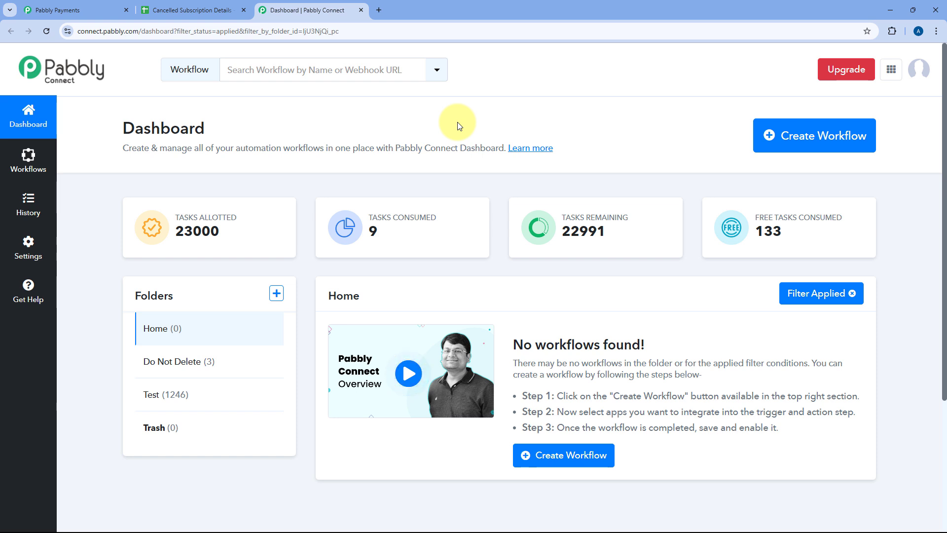
pyautogui.click(116, 10)
pyautogui.scroll(6, 735, 143)
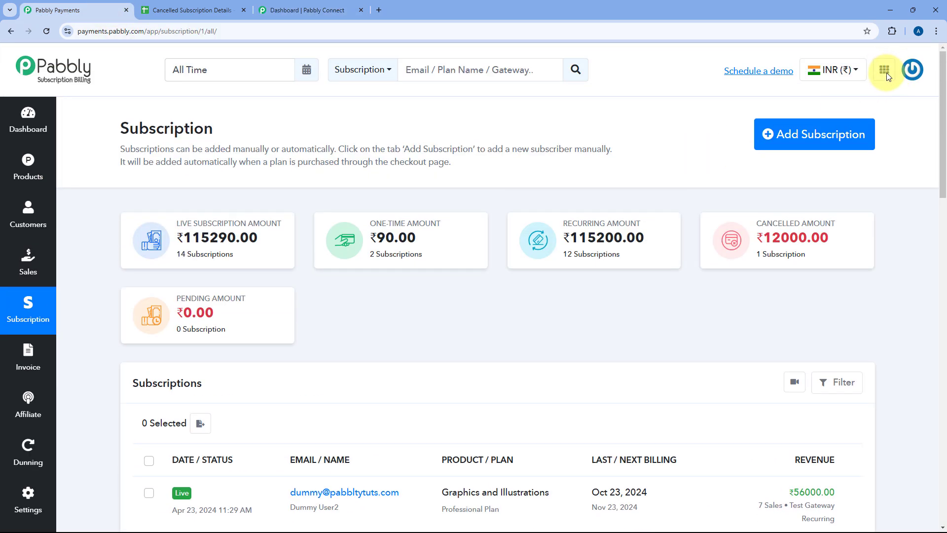
pyautogui.click(885, 70)
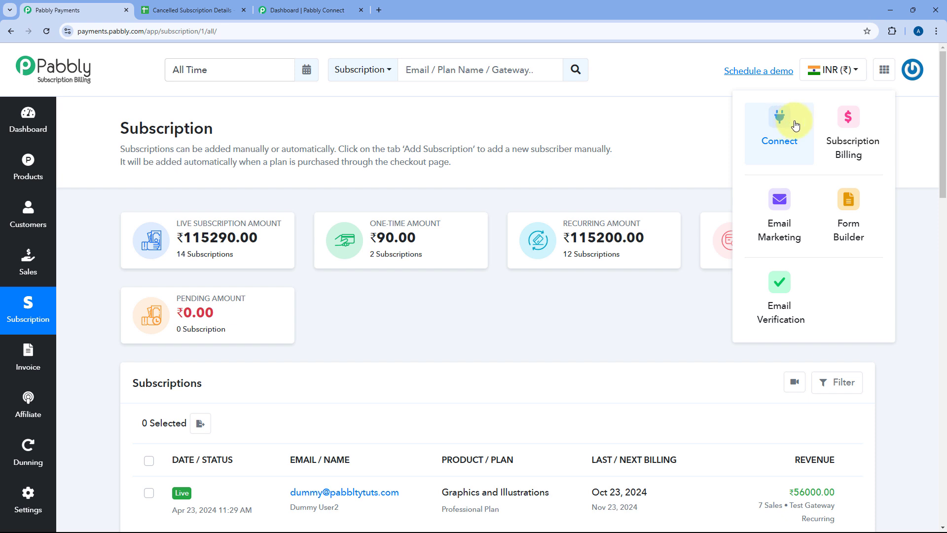
pyautogui.click(276, 9)
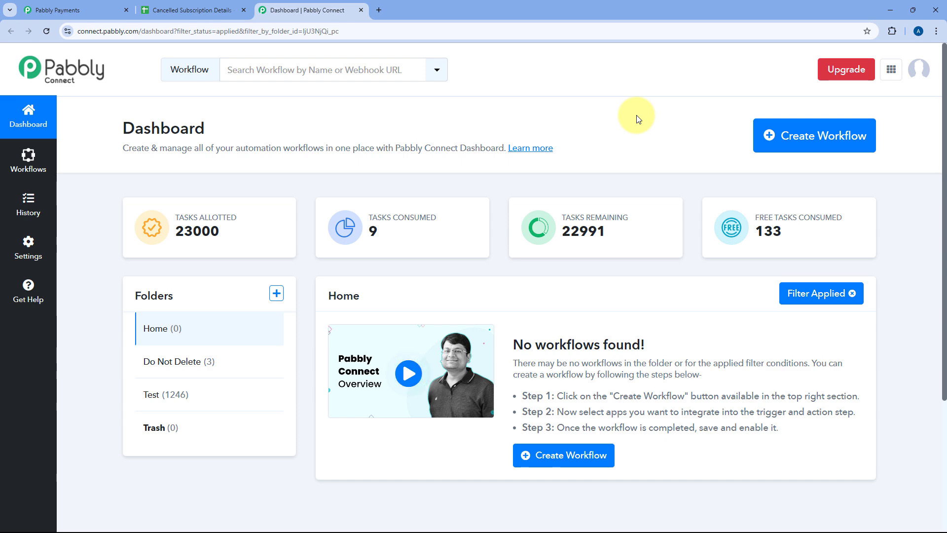
# Step: Create a workflow named "Pabbly Subscription Billing to Google Sheets" in the Home folder
pyautogui.click(810, 142)
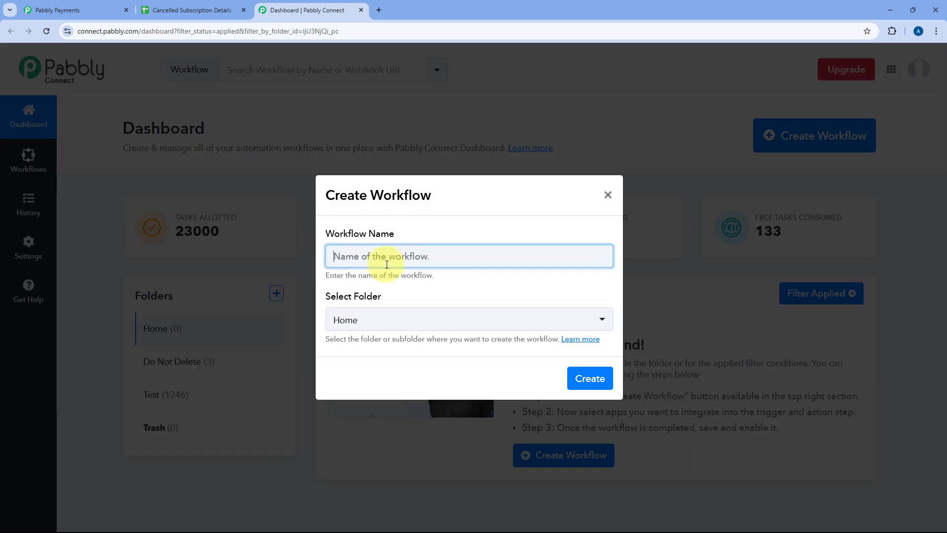
pyautogui.write('Pabbly Subscription Billing to Google Sheets')
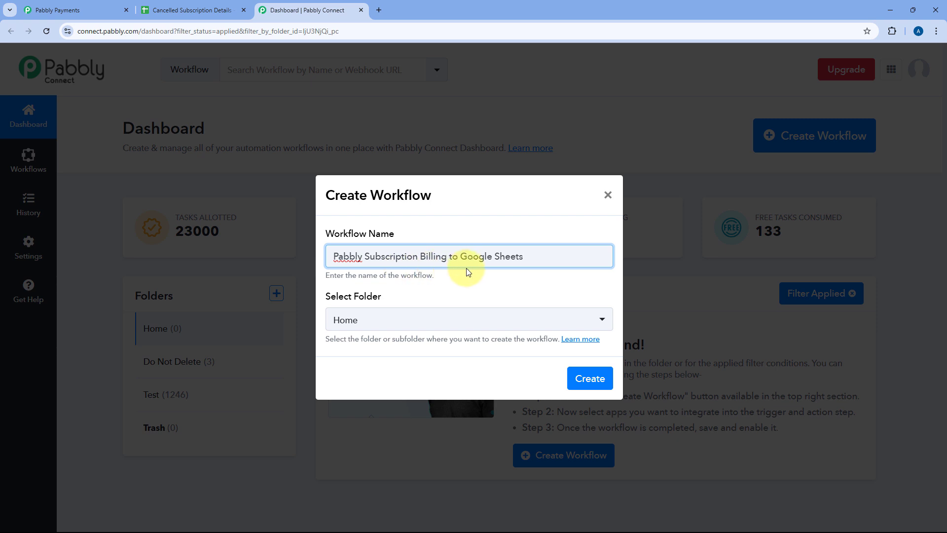
pyautogui.click(493, 324)
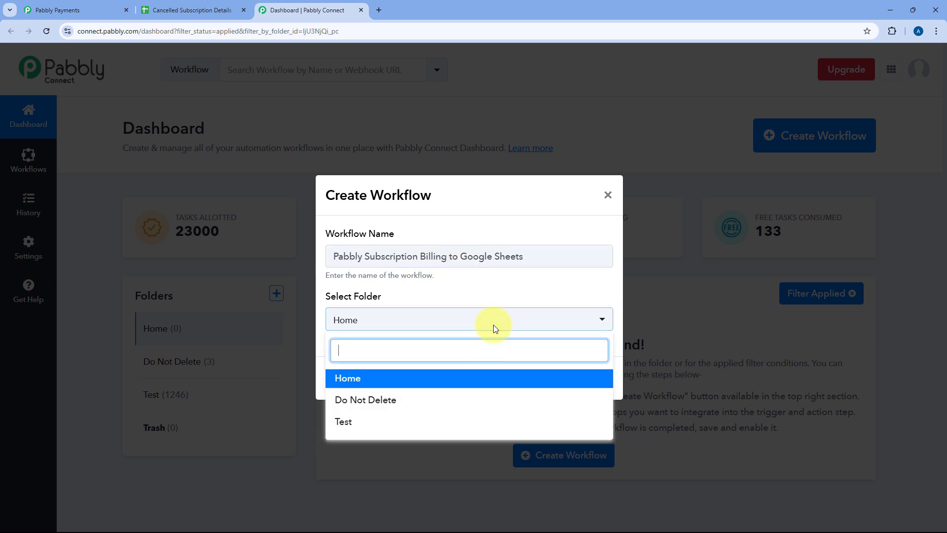
pyautogui.click(414, 380)
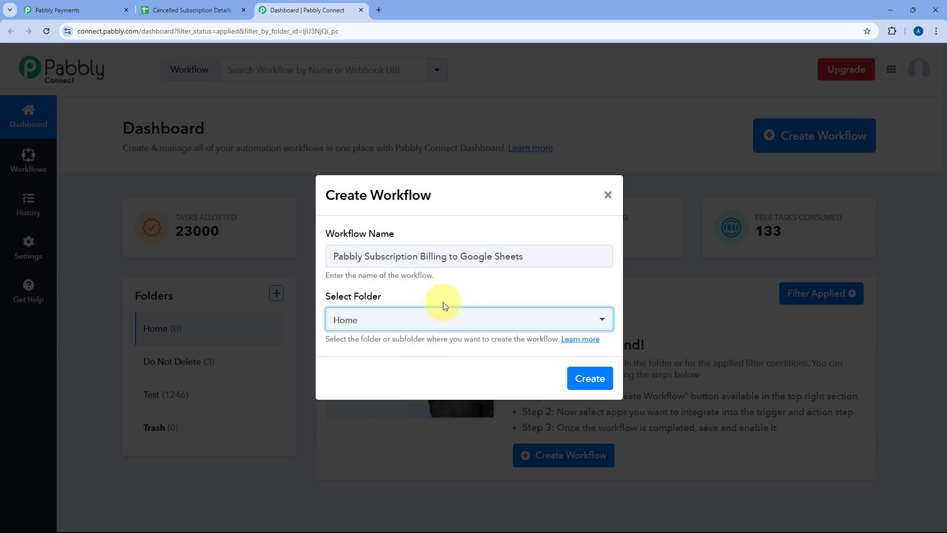
pyautogui.click(590, 381)
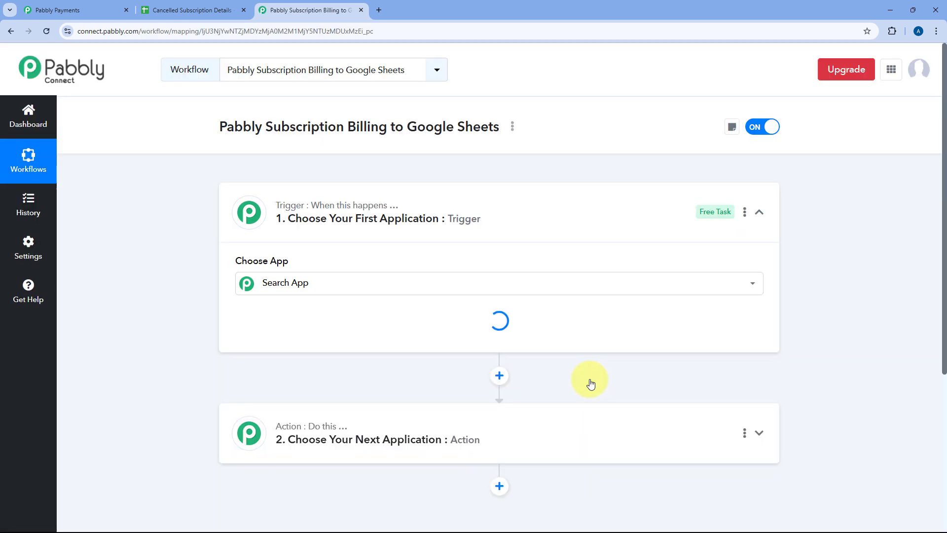
# Step: Examine the new workflow's trigger and action steps and the apps available for the trigger
pyautogui.click(542, 194)
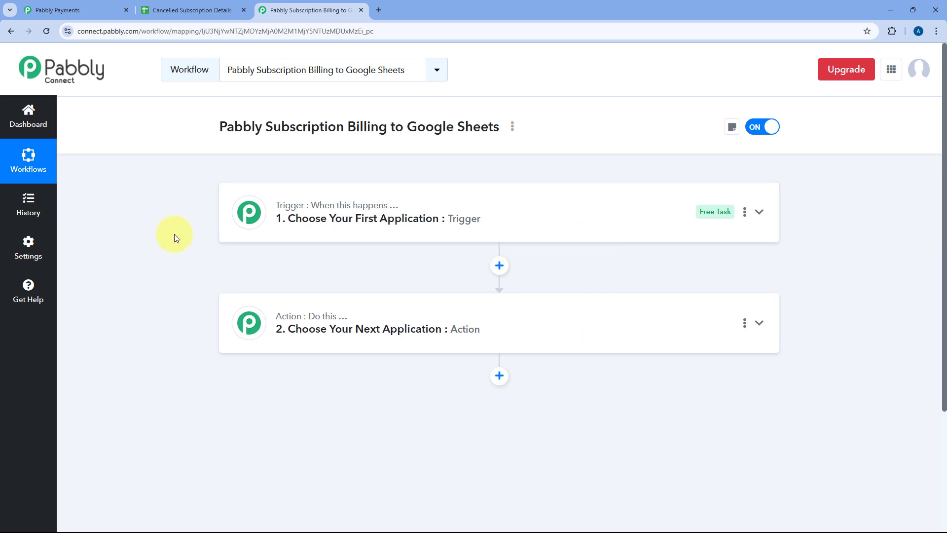
pyautogui.scroll(-1, 203, 208)
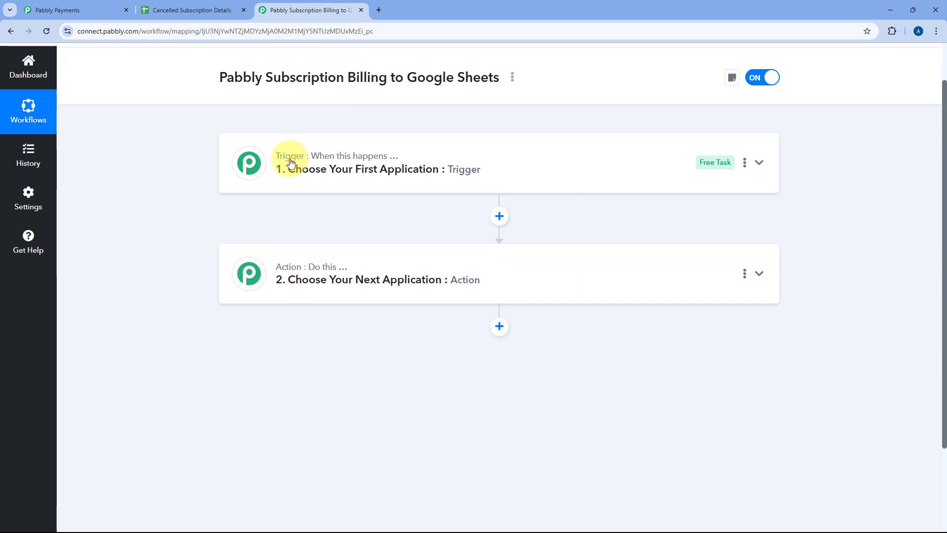
pyautogui.moveTo(278, 277)
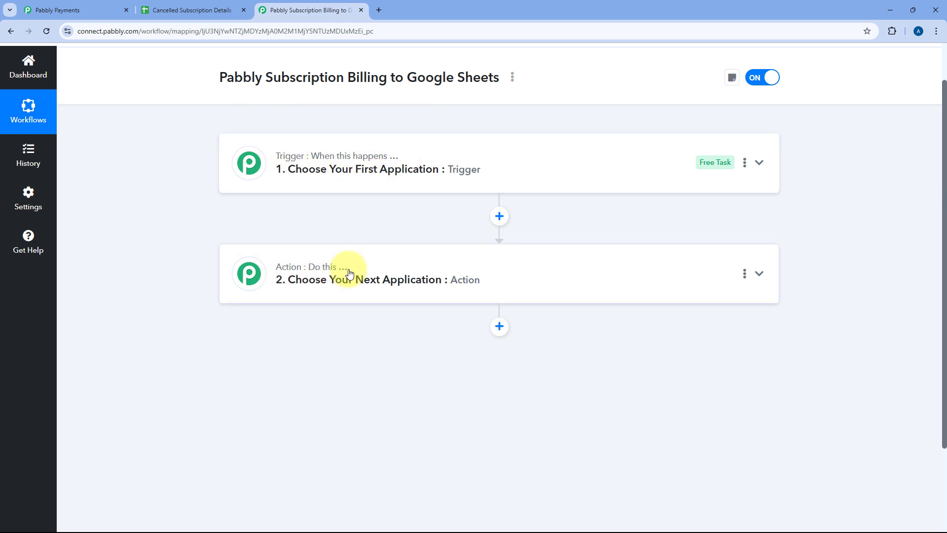
pyautogui.click(499, 162)
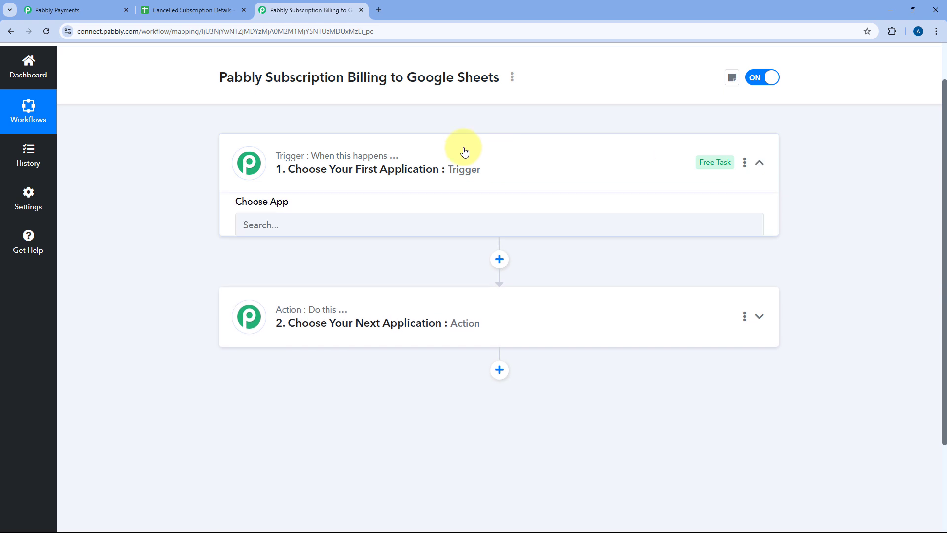
pyautogui.scroll(1, 174, 232)
pyautogui.scroll(-1, 174, 232)
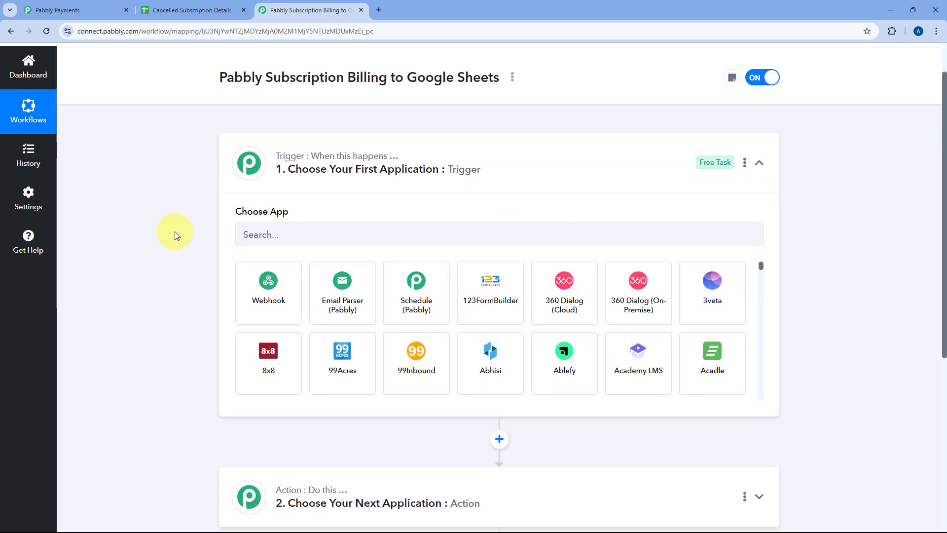
# Step: Look through the subscriptions list in Pabbly Subscription Billing and return to the workflow in Pabbly Connect
pyautogui.click(100, 5)
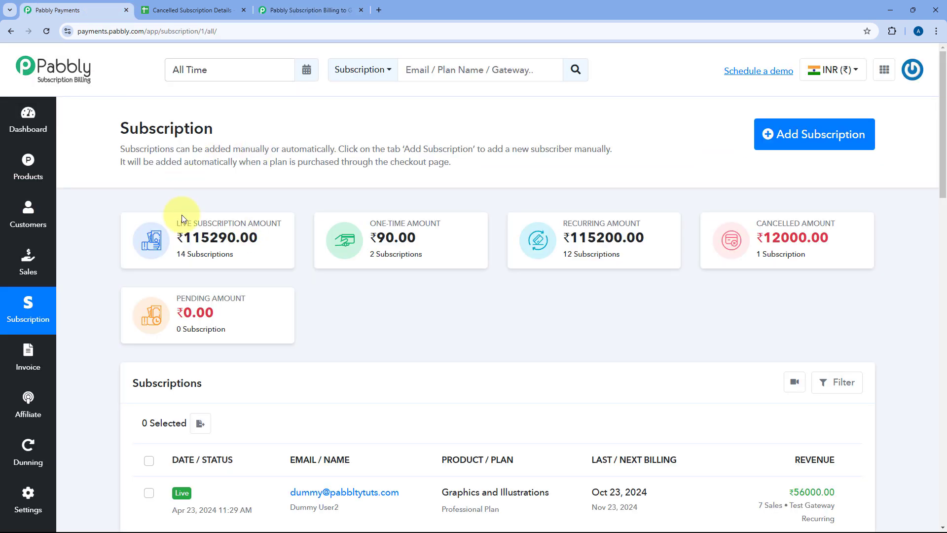
pyautogui.click(308, 10)
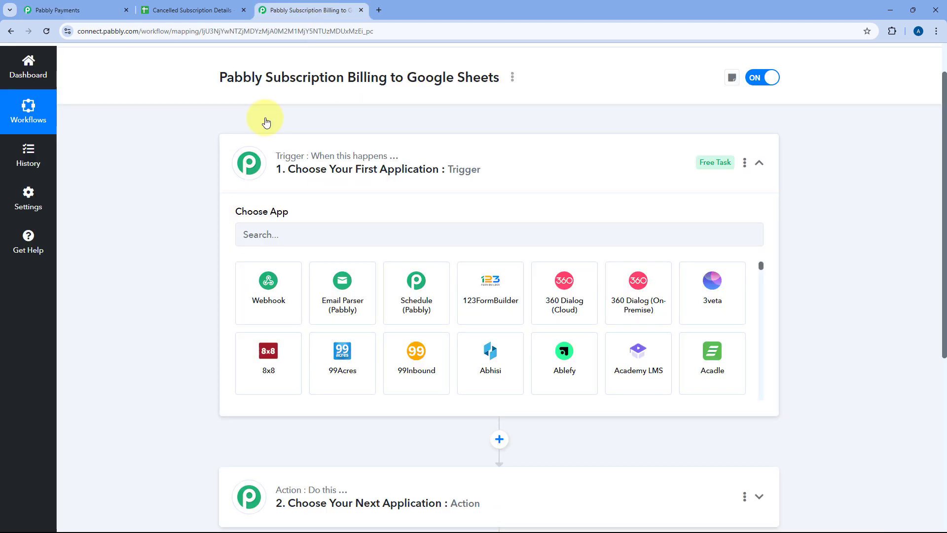
pyautogui.click(74, 10)
pyautogui.scroll(-3, 269, 184)
pyautogui.scroll(-3, 276, 183)
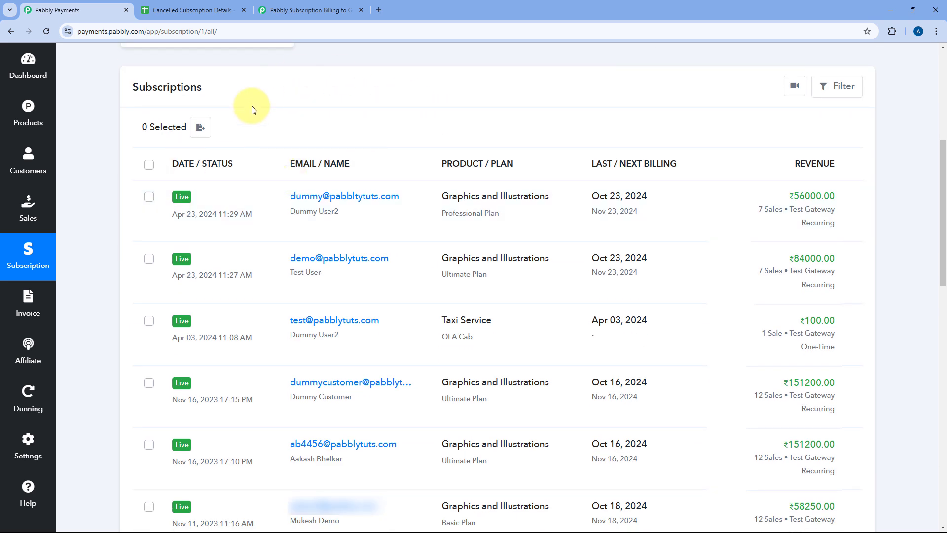
pyautogui.click(325, 9)
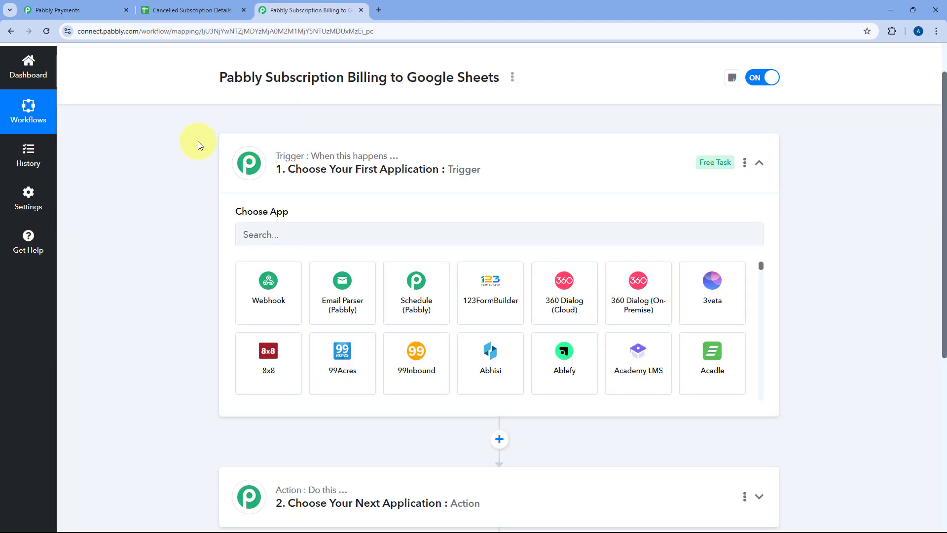
# Step: Search the trigger apps for Pabbly and choose Pabbly Subscription Billing as the trigger application
pyautogui.scroll(-2, 197, 143)
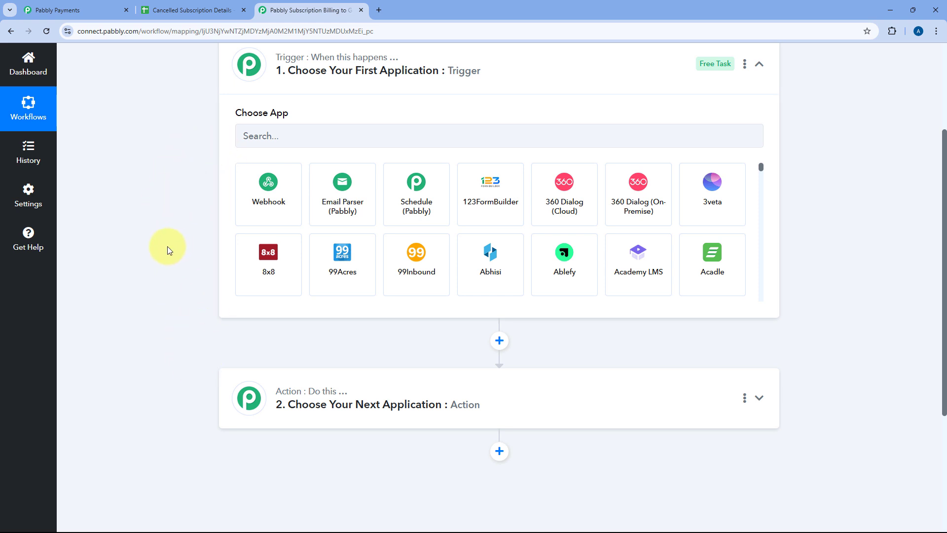
pyautogui.scroll(2, 167, 247)
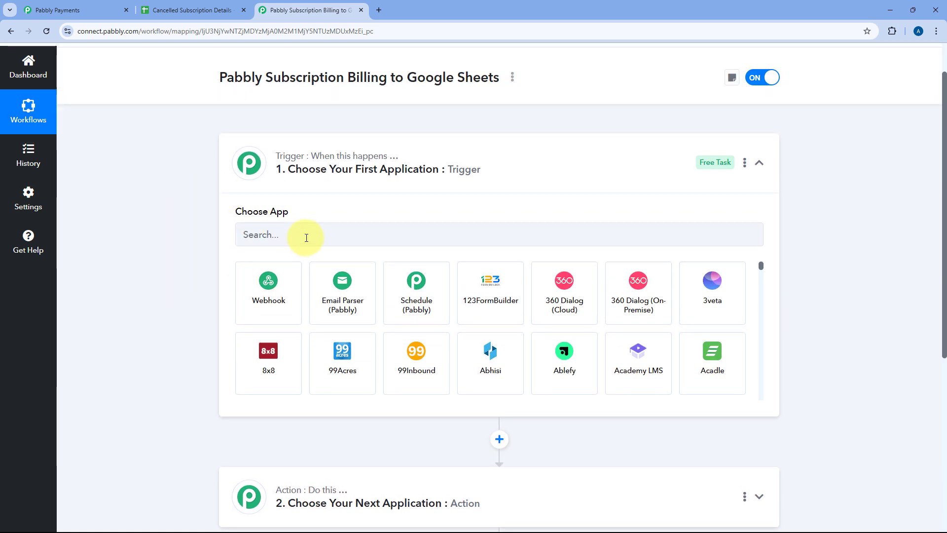
pyautogui.click(291, 235)
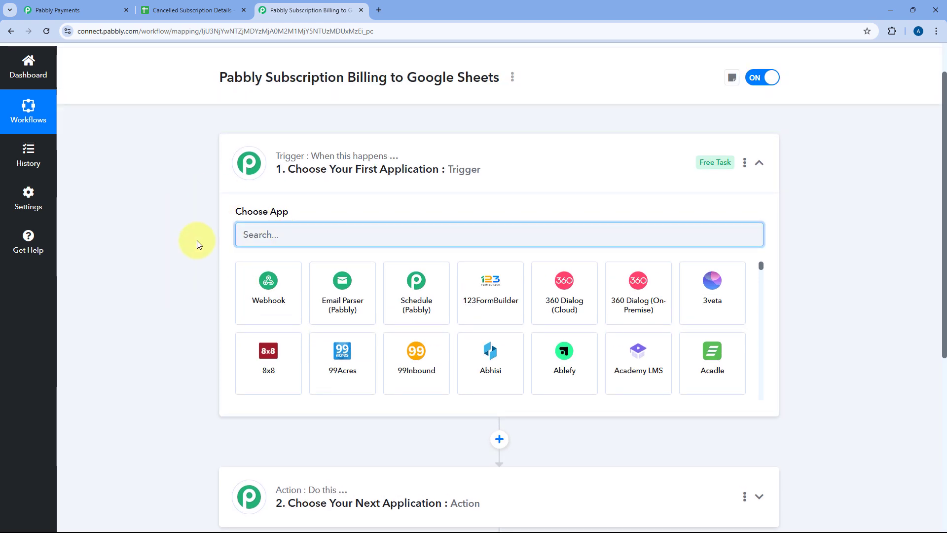
pyautogui.write('Pabbly s')
pyautogui.press('BackSpace')
pyautogui.press('BackSpace')
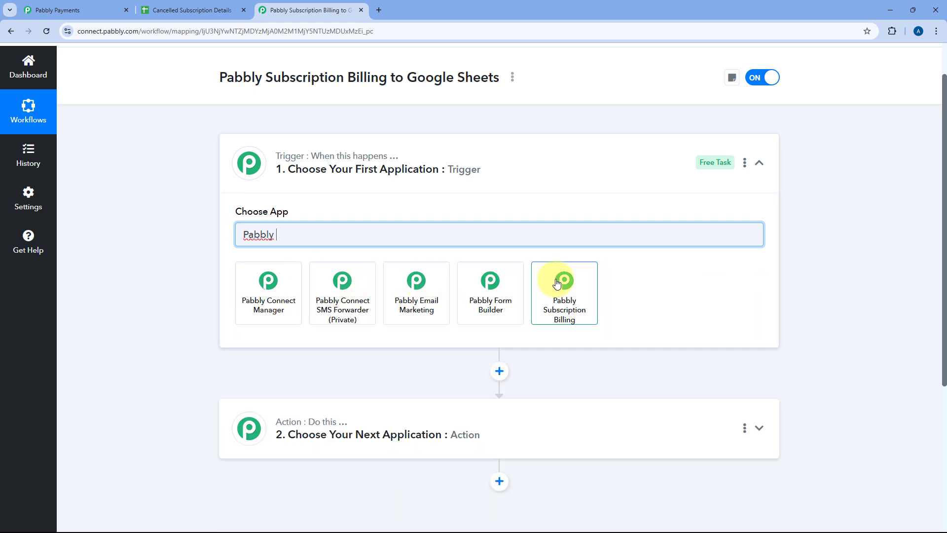
pyautogui.click(557, 282)
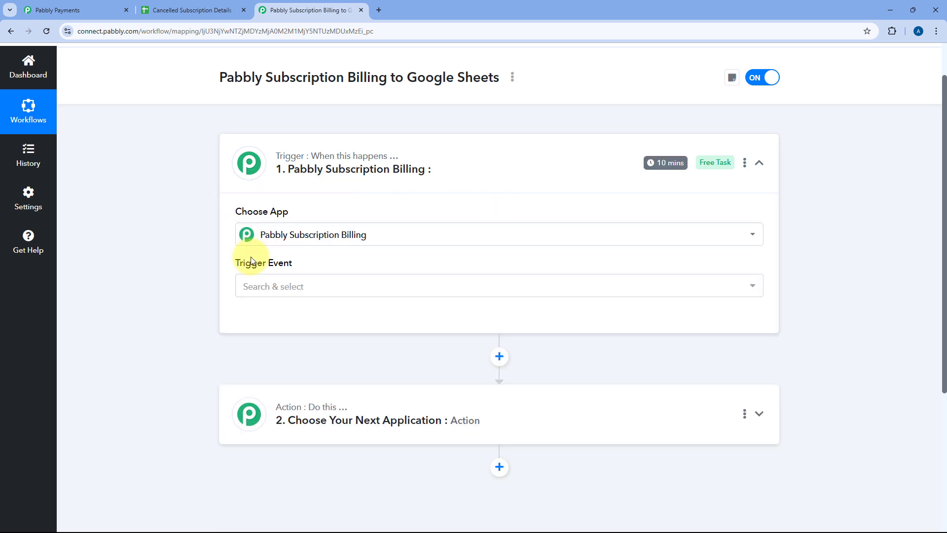
# Step: Set the trigger event to Subscription Cancelled
pyautogui.scroll(-1, 439, 237)
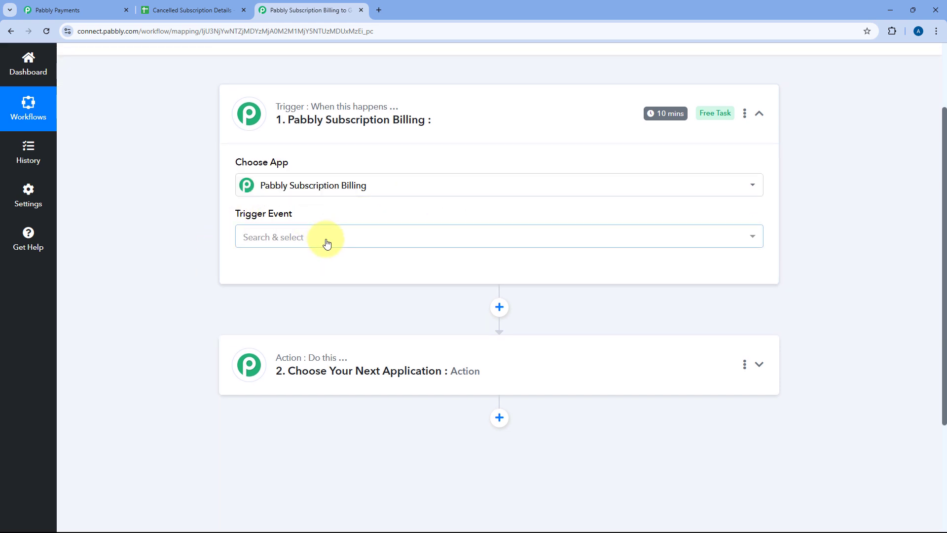
pyautogui.click(326, 239)
pyautogui.scroll(-2, 194, 247)
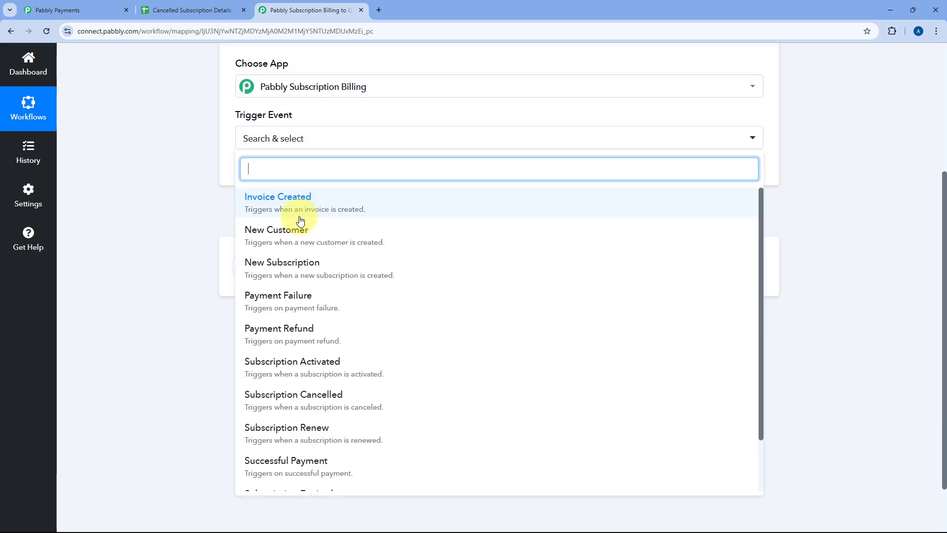
pyautogui.scroll(-1, 292, 234)
pyautogui.click(318, 341)
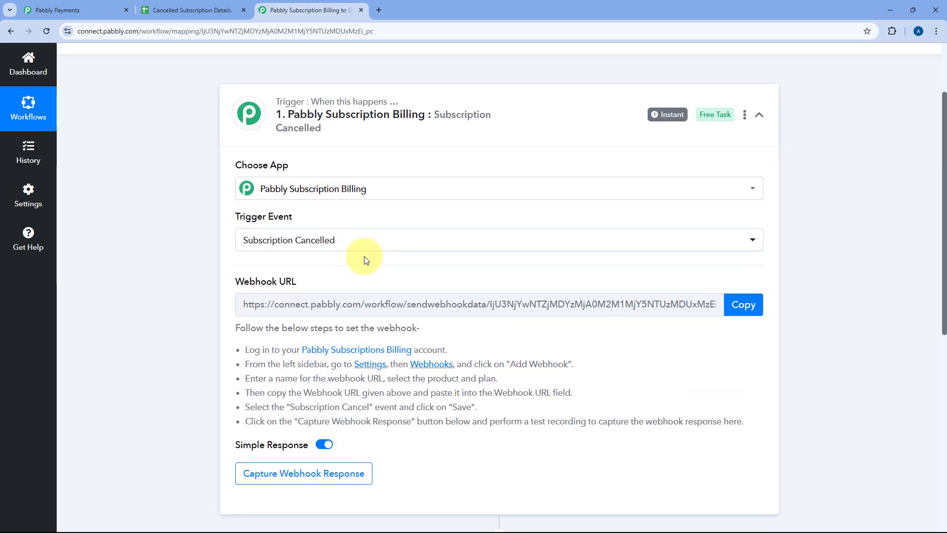
# Step: Read the webhook setup instructions and copy the trigger's webhook URL
pyautogui.scroll(-1, 235, 236)
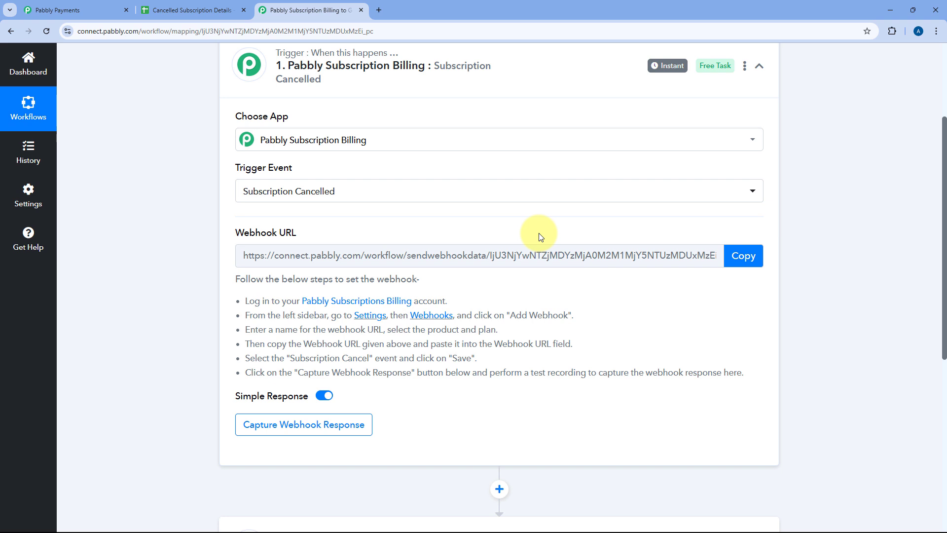
pyautogui.moveTo(231, 277); pyautogui.dragTo(678, 374)
pyautogui.click(700, 348)
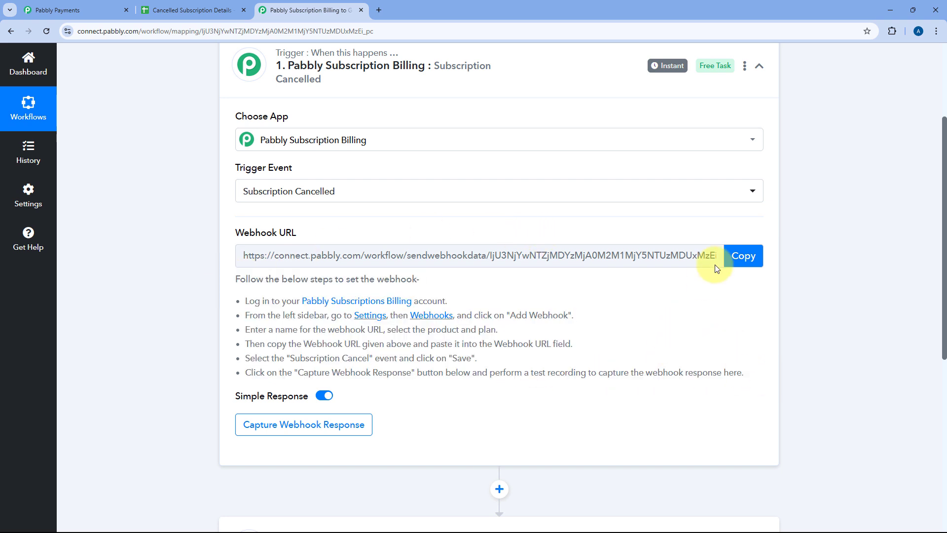
pyautogui.click(740, 267)
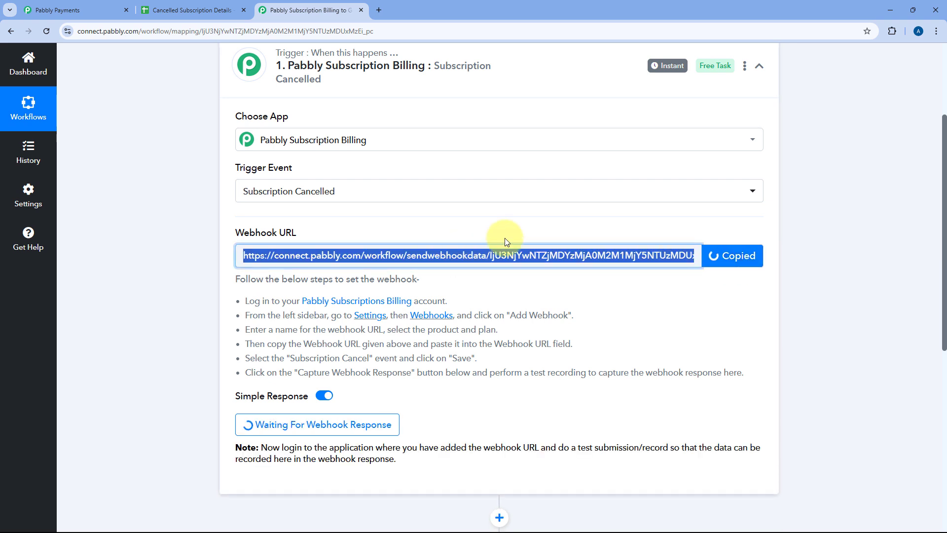
# Step: Switch to Pabbly Subscription Billing and open a new webhook form from its webhook settings, with the webhook name field active
pyautogui.click(89, 12)
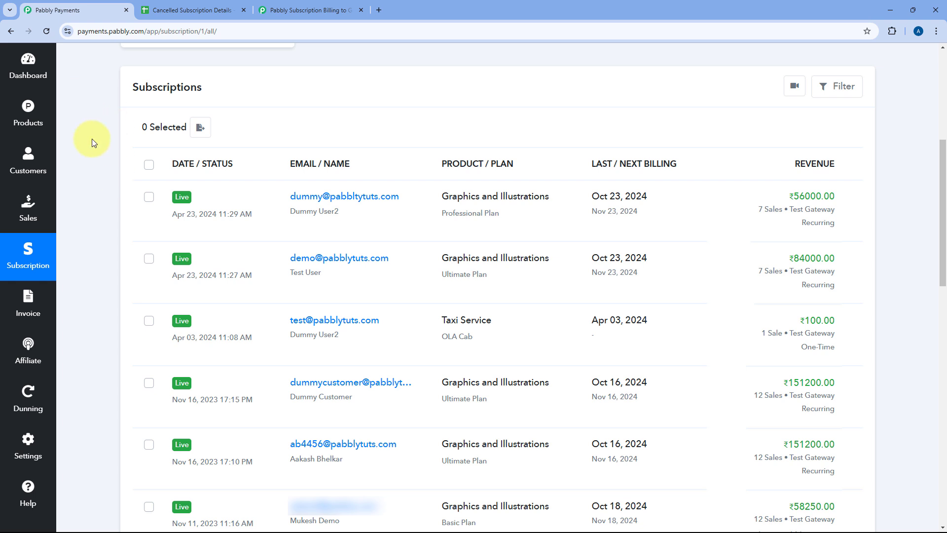
pyautogui.click(30, 442)
pyautogui.scroll(2, 79, 362)
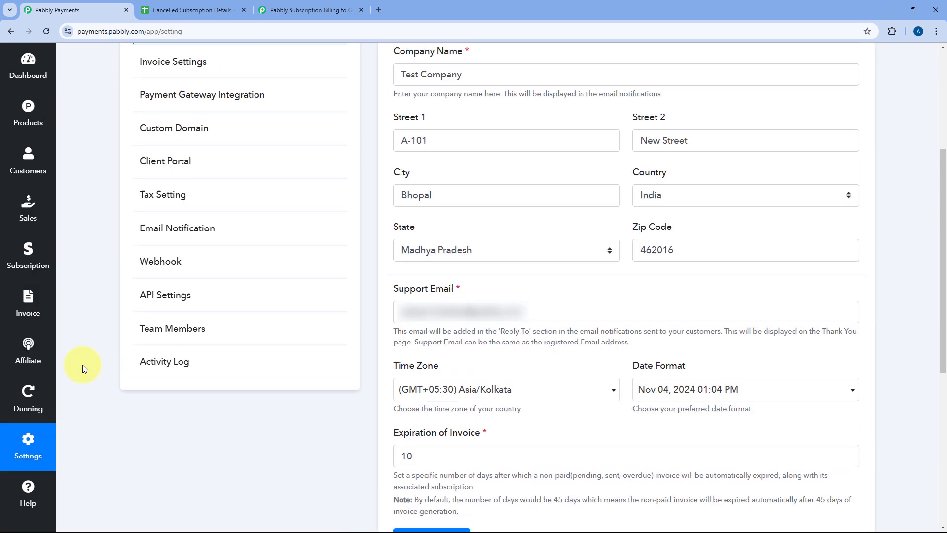
pyautogui.click(165, 286)
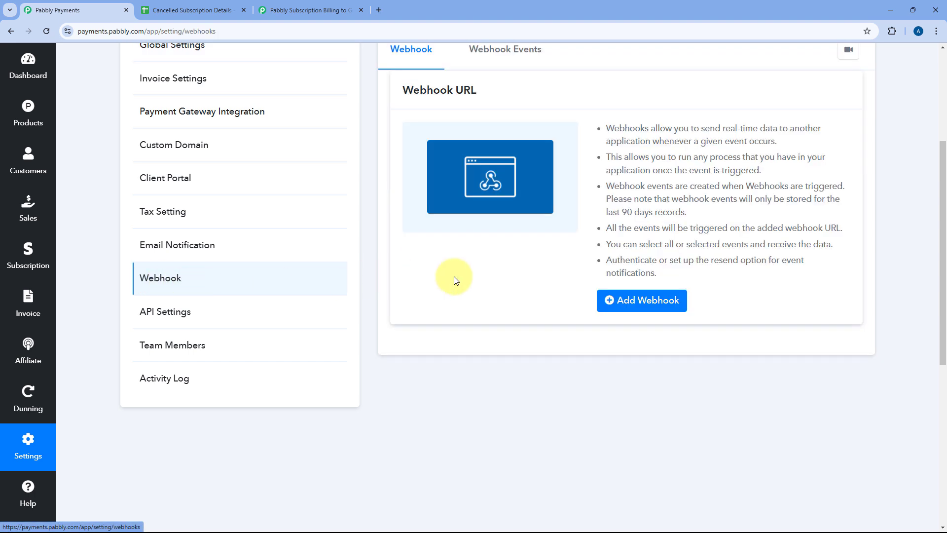
pyautogui.scroll(3, 450, 274)
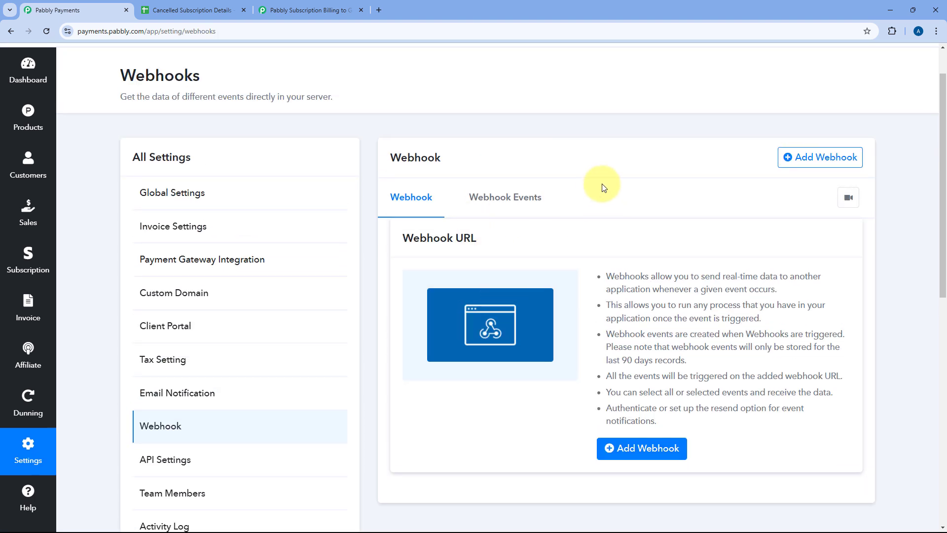
pyautogui.click(801, 156)
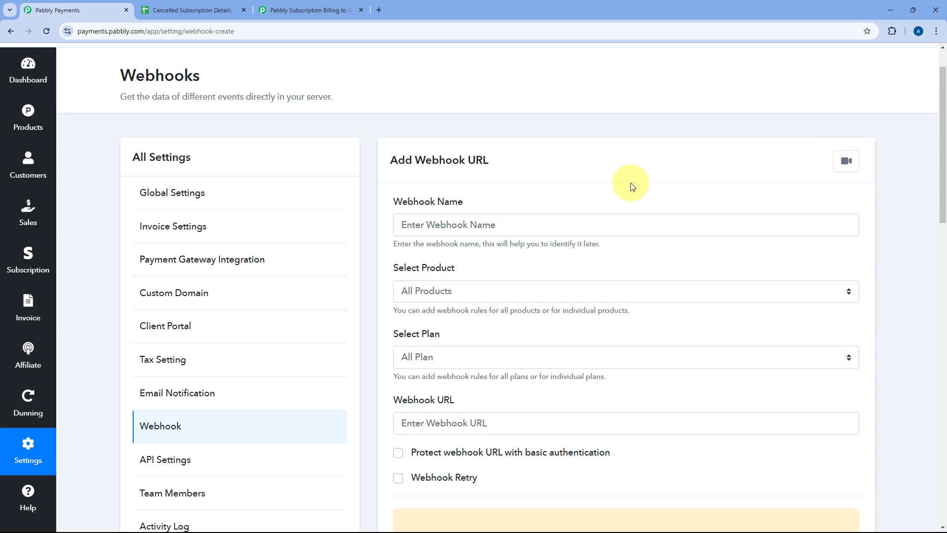
pyautogui.click(510, 230)
pyautogui.scroll(1, 508, 236)
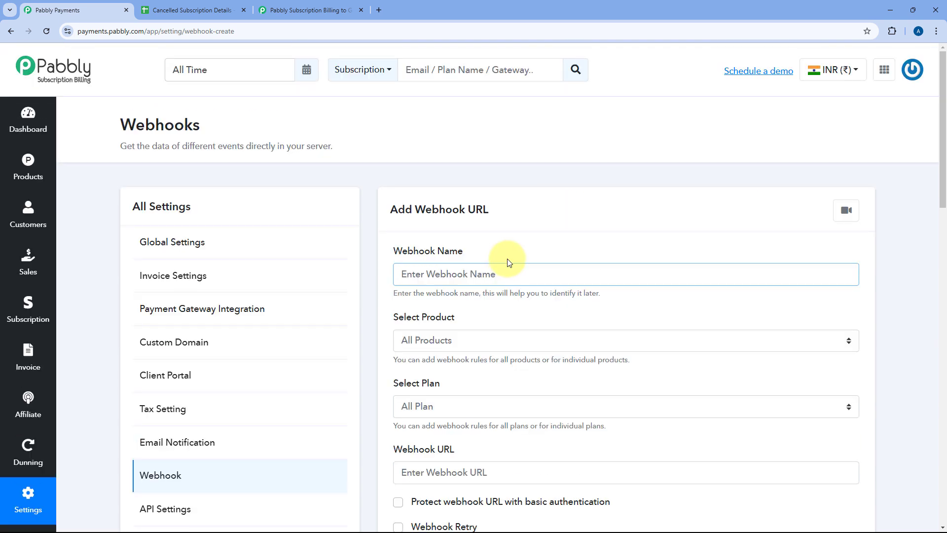
# Step: Name the new webhook Pabbly Connect
pyautogui.click(485, 275)
pyautogui.click(487, 333)
pyautogui.scroll(-2, 444, 232)
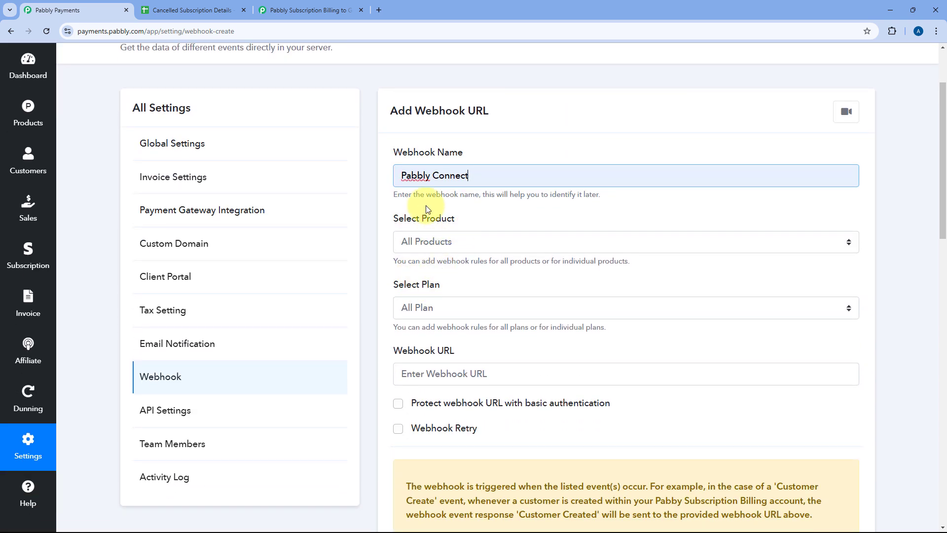
# Step: Keep the webhook's product set to All Products and its plan set to All Plan
pyautogui.click(500, 244)
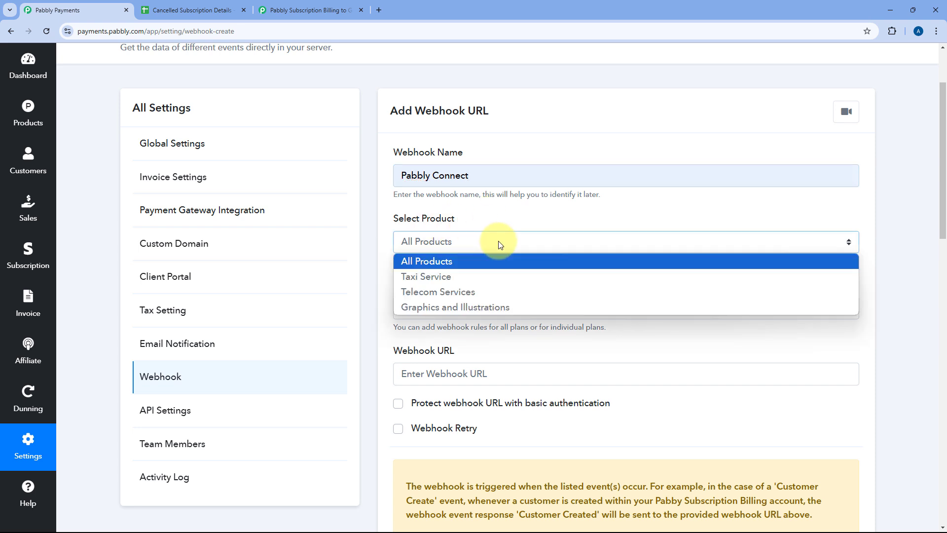
pyautogui.click(500, 245)
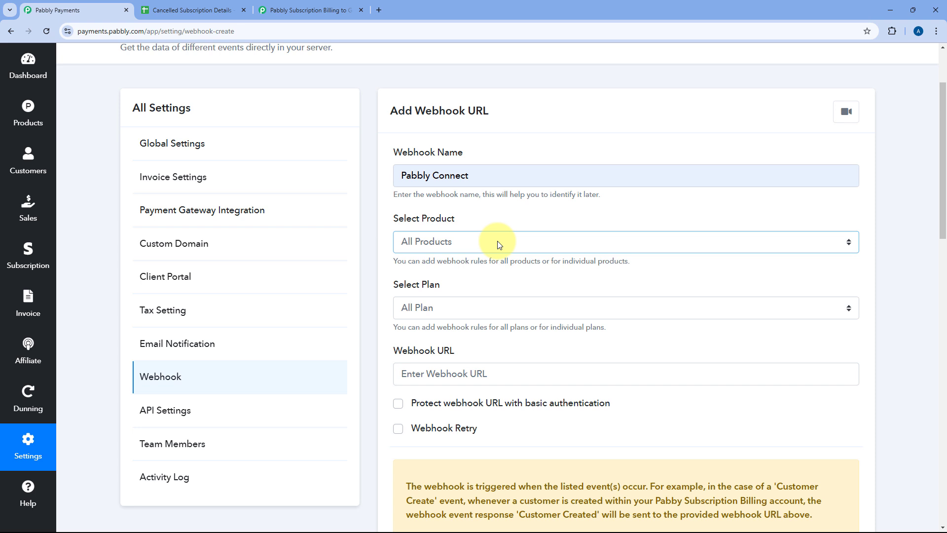
pyautogui.click(499, 244)
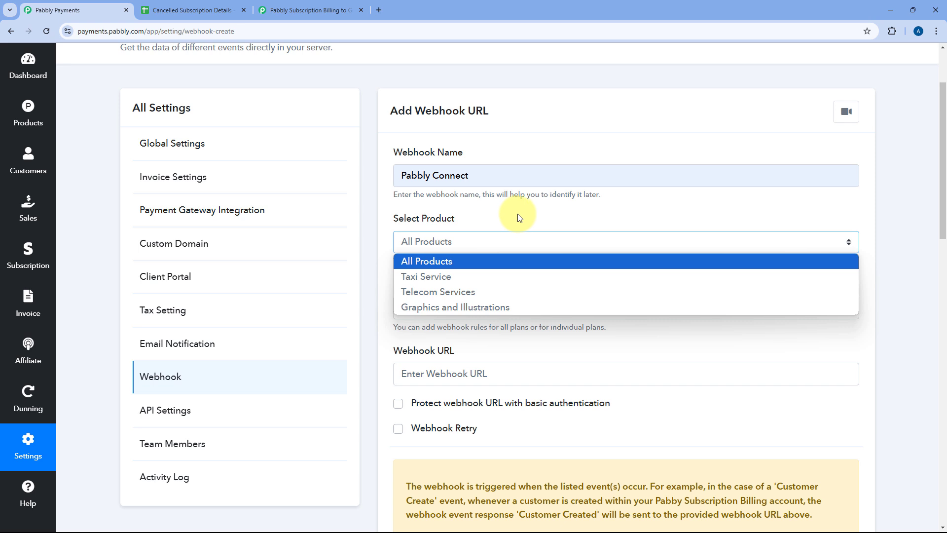
pyautogui.click(433, 261)
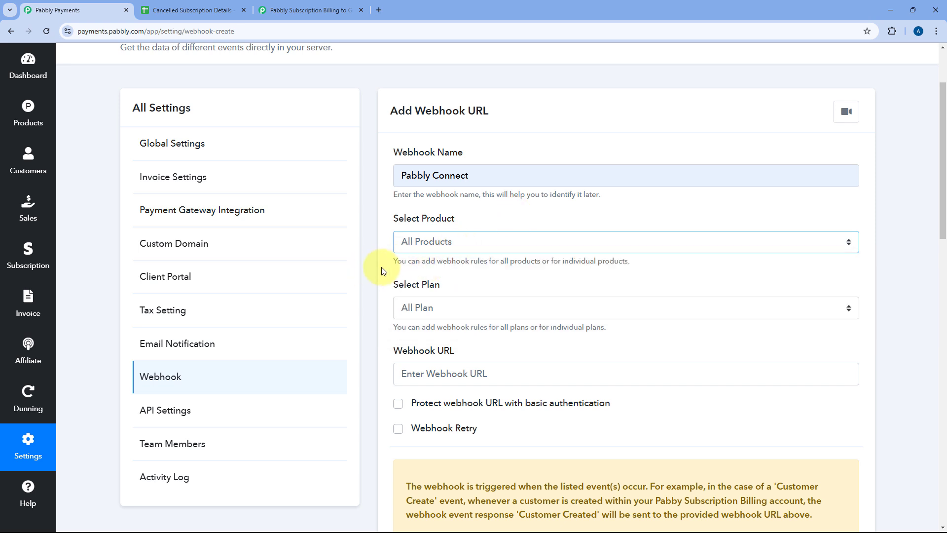
pyautogui.click(437, 309)
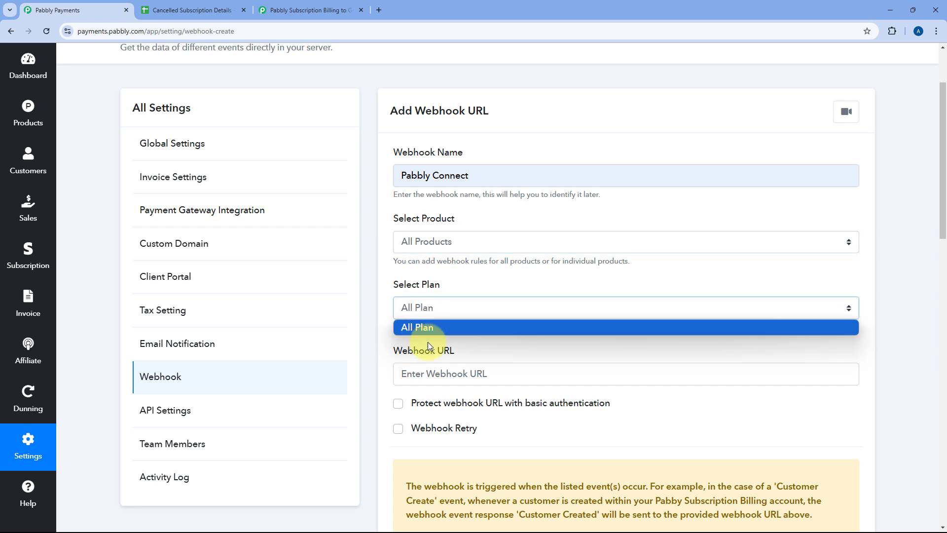
pyautogui.click(425, 326)
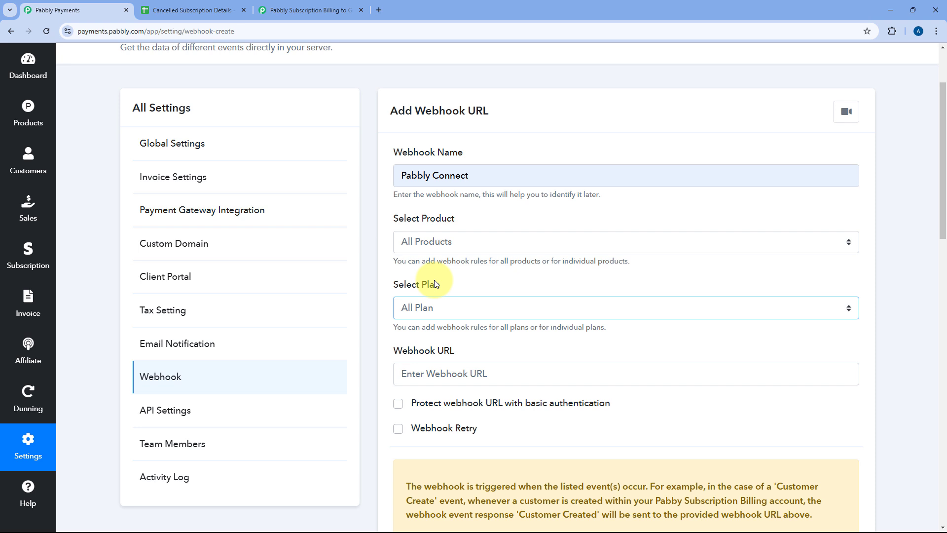
pyautogui.click(446, 246)
pyautogui.click(446, 245)
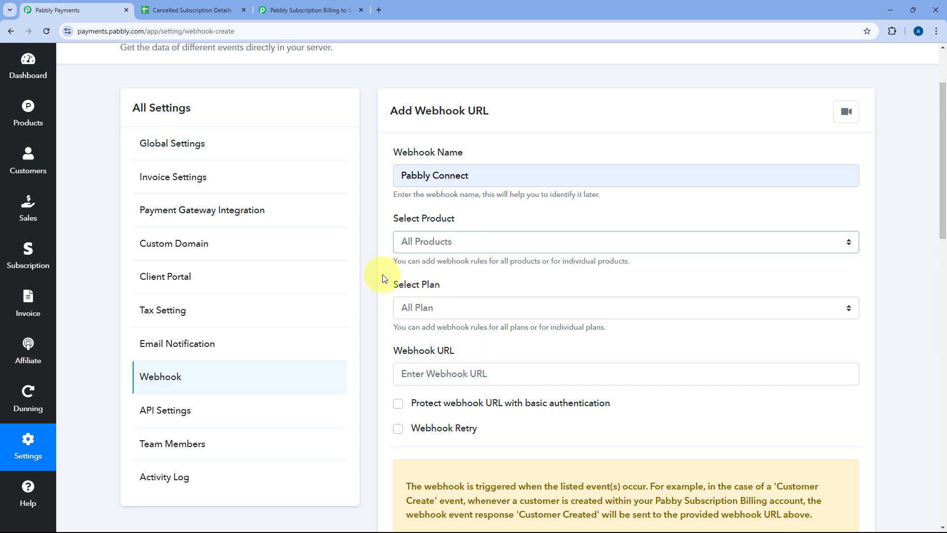
# Step: Paste the copied trigger URL as the webhook URL and compare it with the one in the Pabbly Connect workflow
pyautogui.scroll(-2, 382, 279)
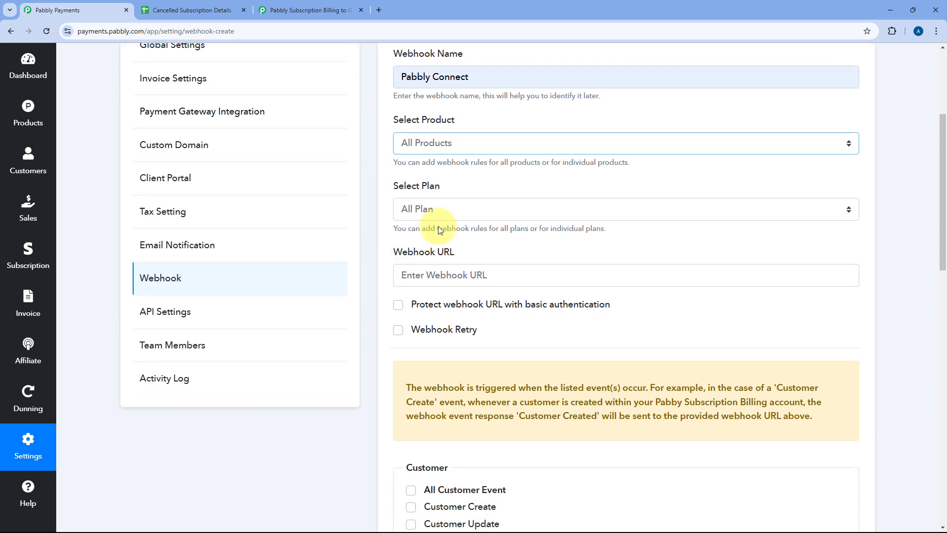
pyautogui.click(439, 276)
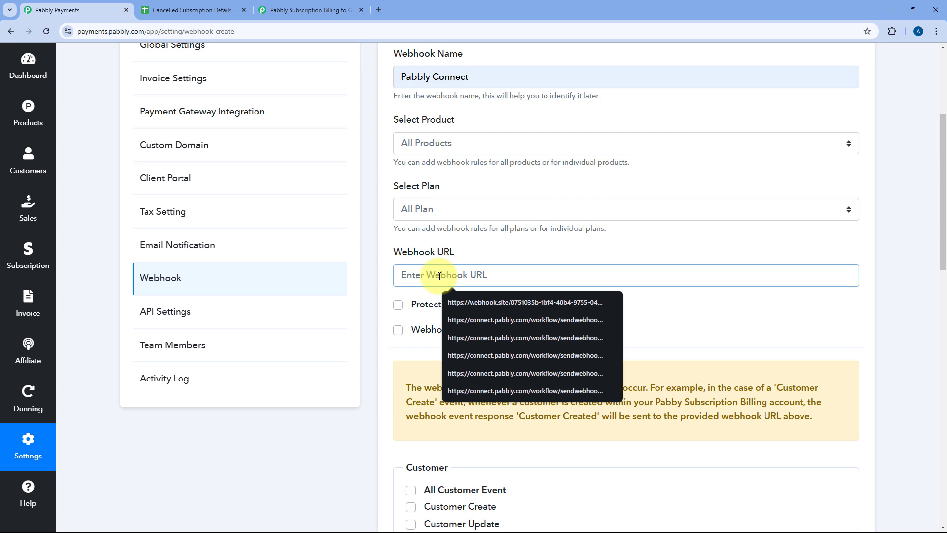
pyautogui.rightClick(439, 276)
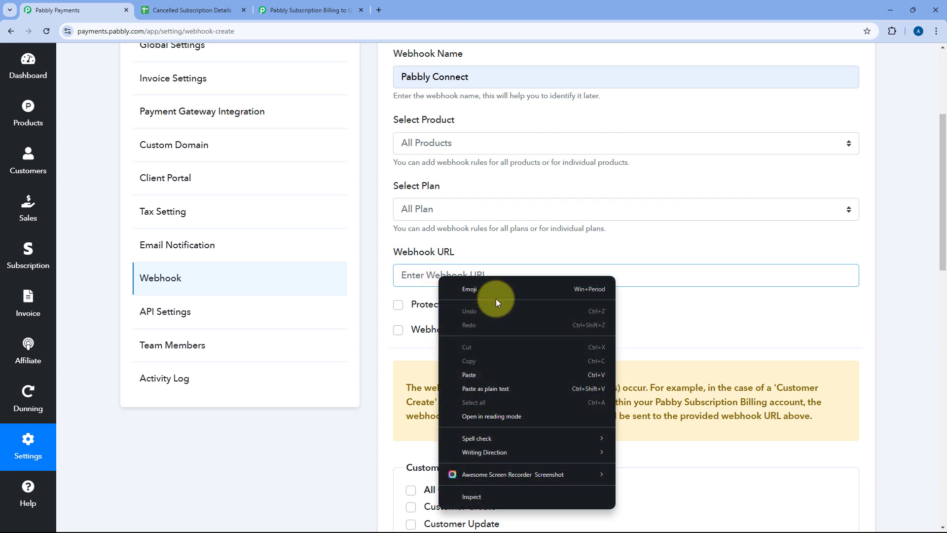
pyautogui.click(469, 375)
pyautogui.click(315, 9)
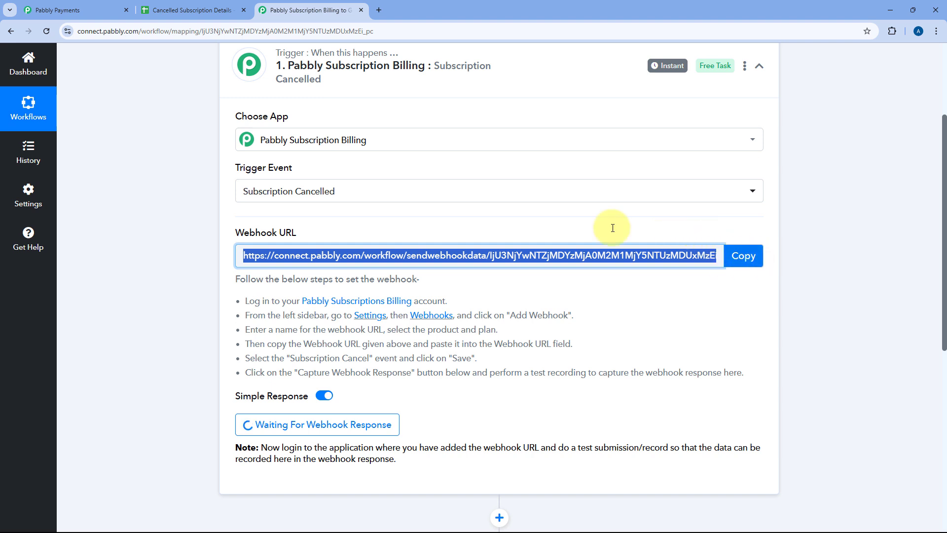
pyautogui.click(74, 10)
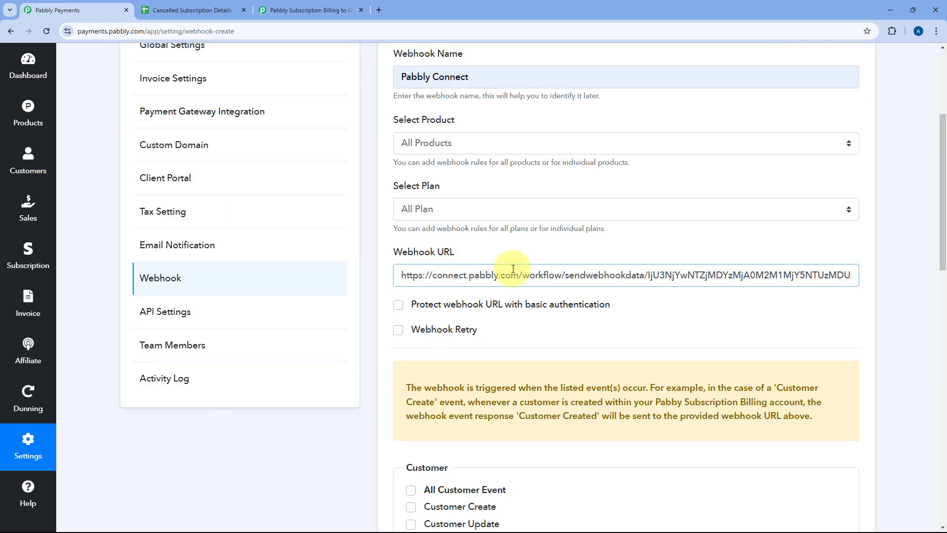
# Step: Enable only the Subscription Cancel event for the webhook and save the webhook
pyautogui.scroll(-4, 374, 284)
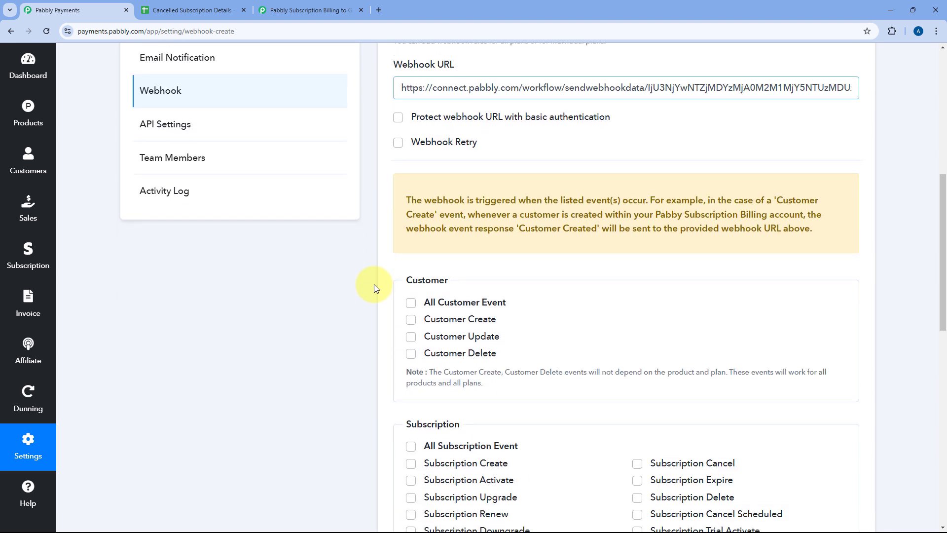
pyautogui.scroll(-2, 366, 235)
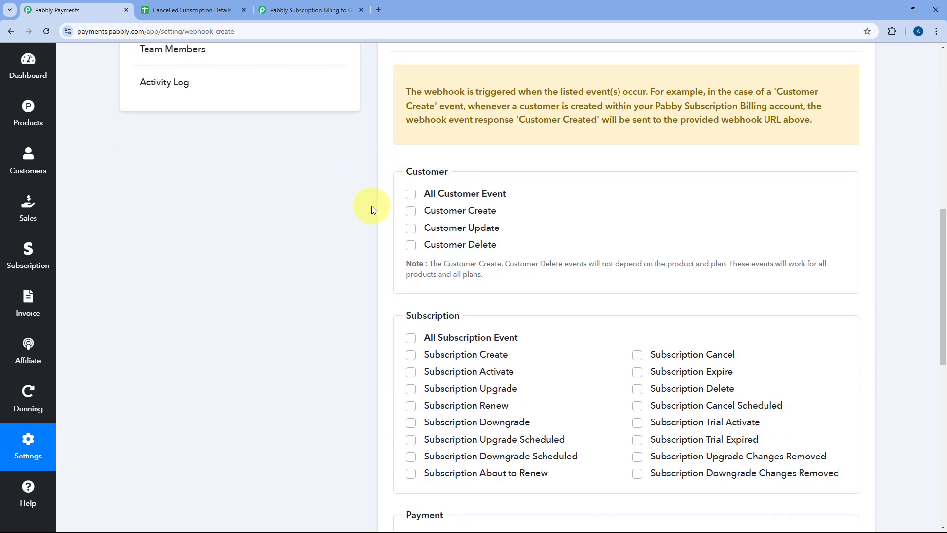
pyautogui.scroll(-2, 372, 205)
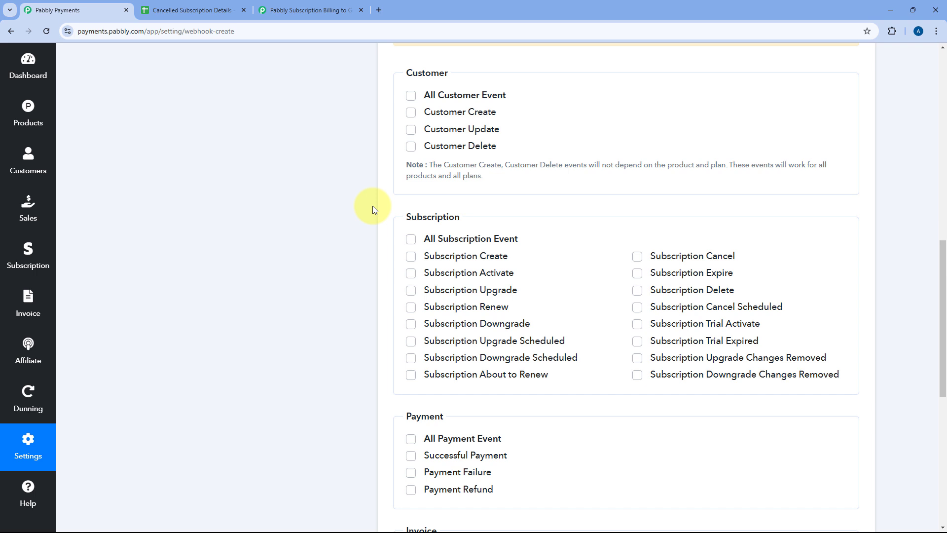
pyautogui.click(637, 257)
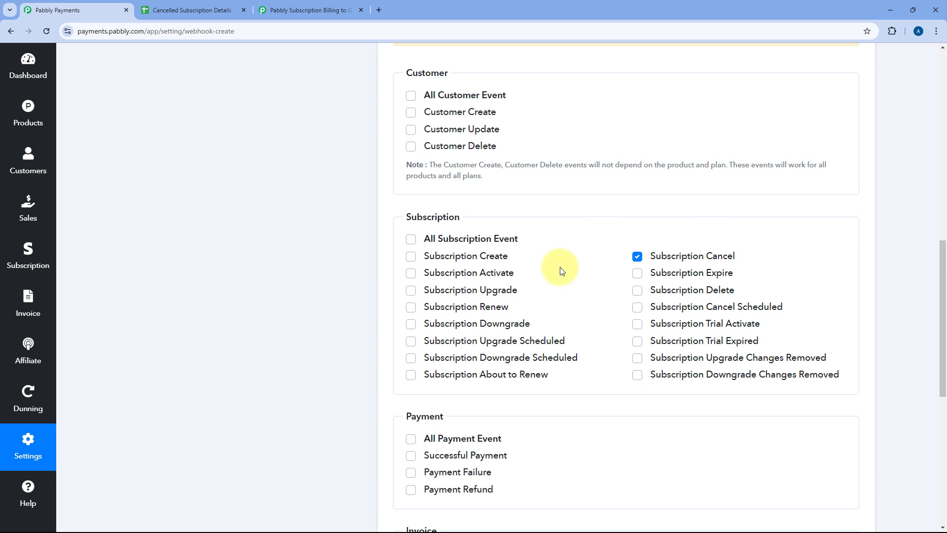
pyautogui.scroll(-10, 381, 253)
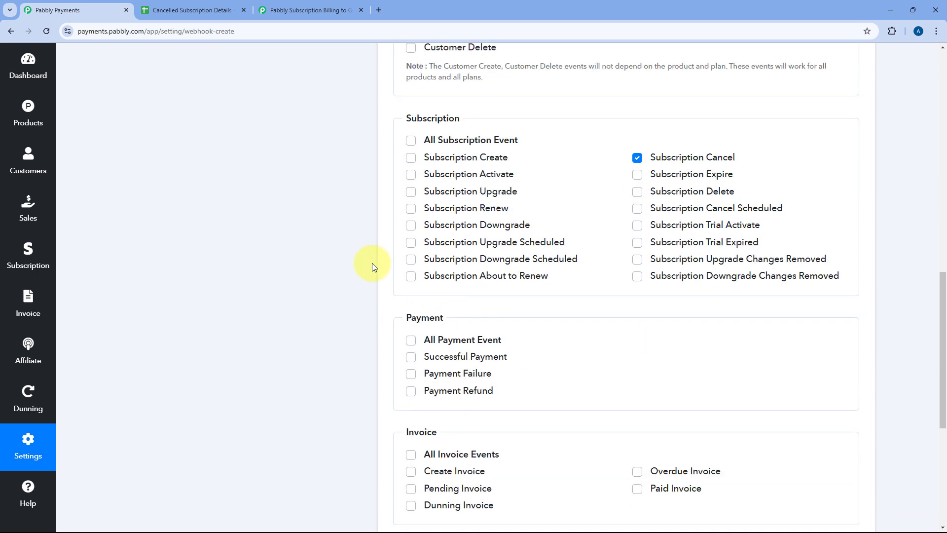
pyautogui.click(412, 466)
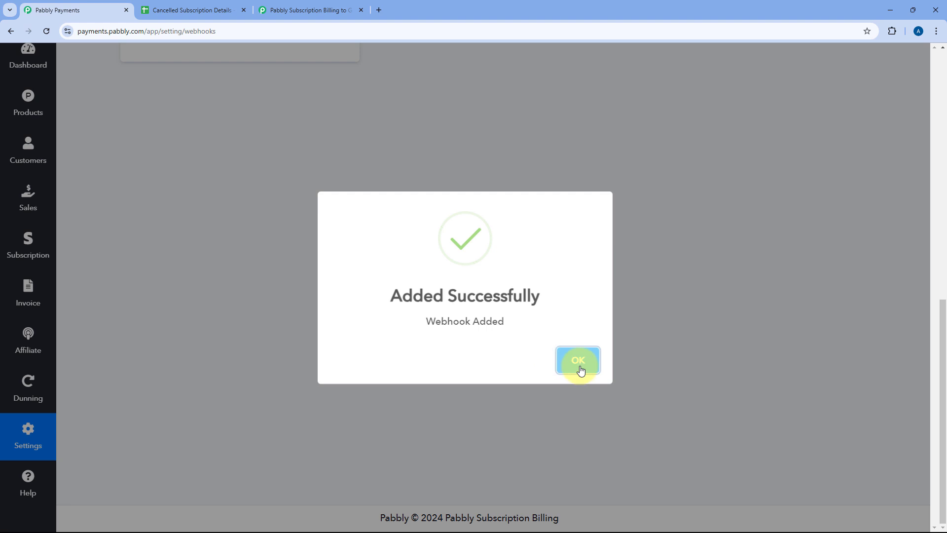
pyautogui.click(581, 370)
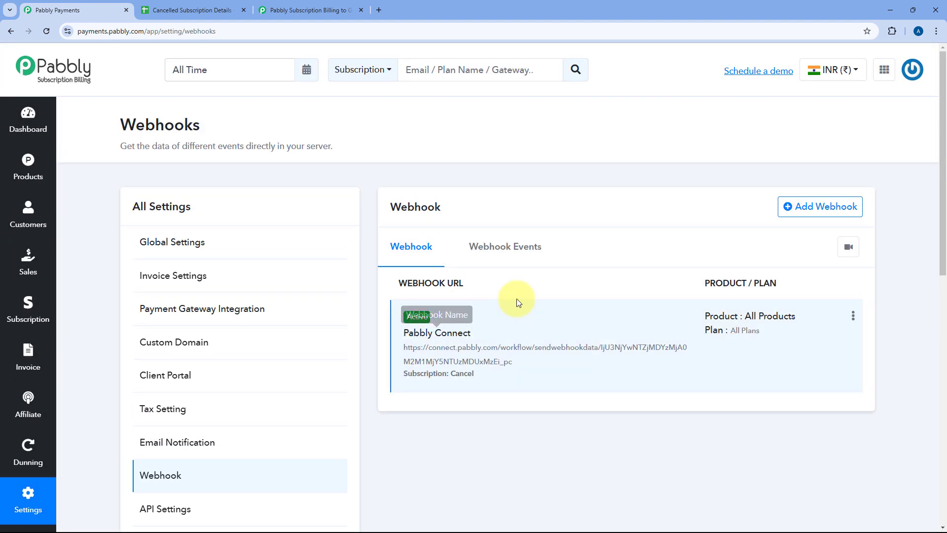
# Step: Switch to the Pabbly Connect workflow, check the received Event Type, and start recapturing the trigger's webhook response
pyautogui.click(328, 16)
pyautogui.scroll(-3, 188, 272)
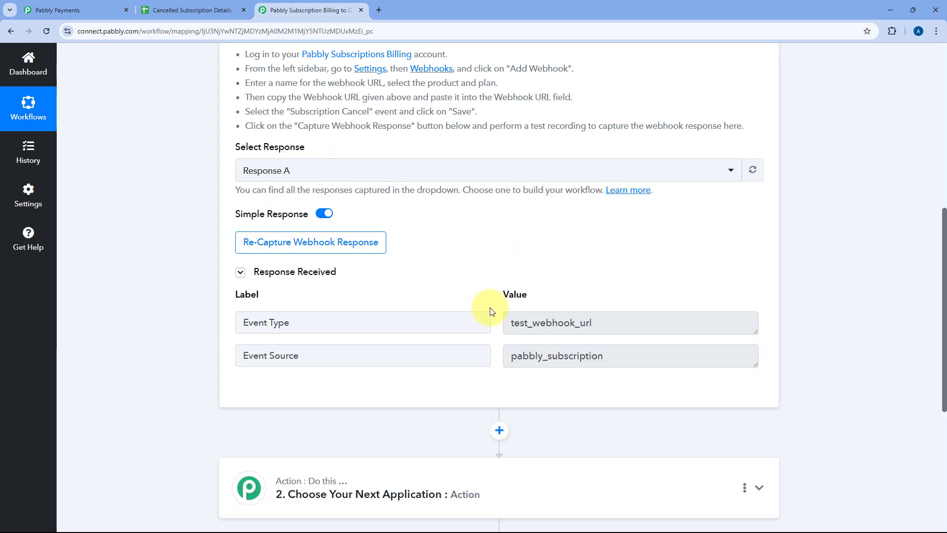
pyautogui.moveTo(626, 321); pyautogui.dragTo(478, 324)
pyautogui.click(486, 292)
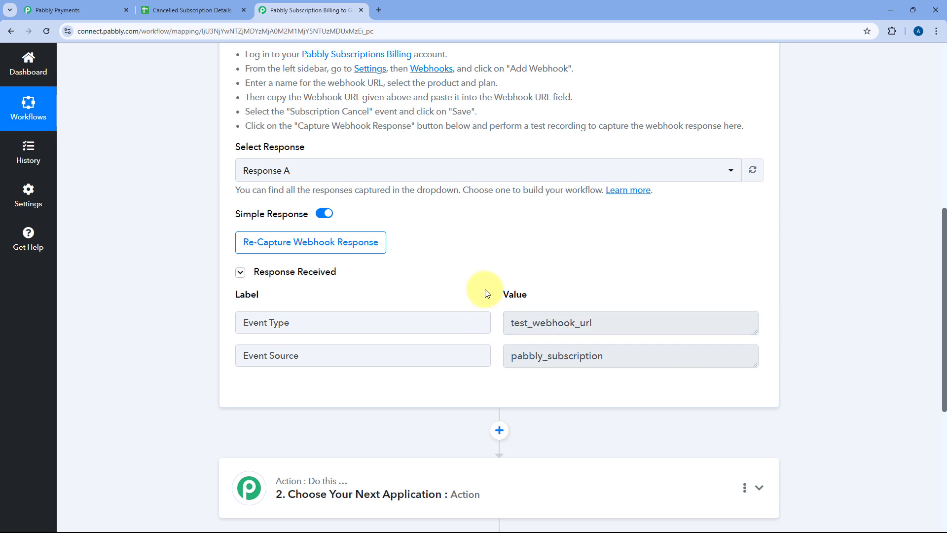
pyautogui.click(292, 247)
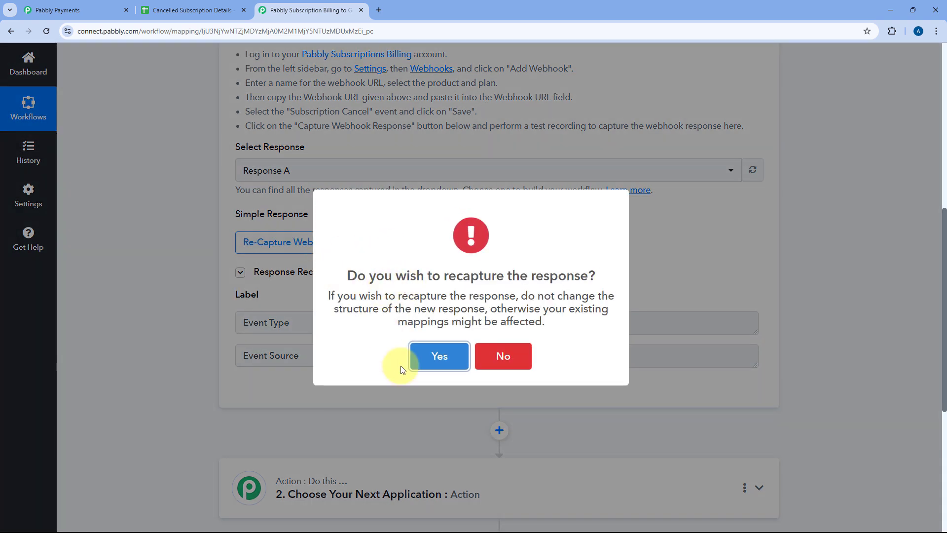
pyautogui.click(438, 355)
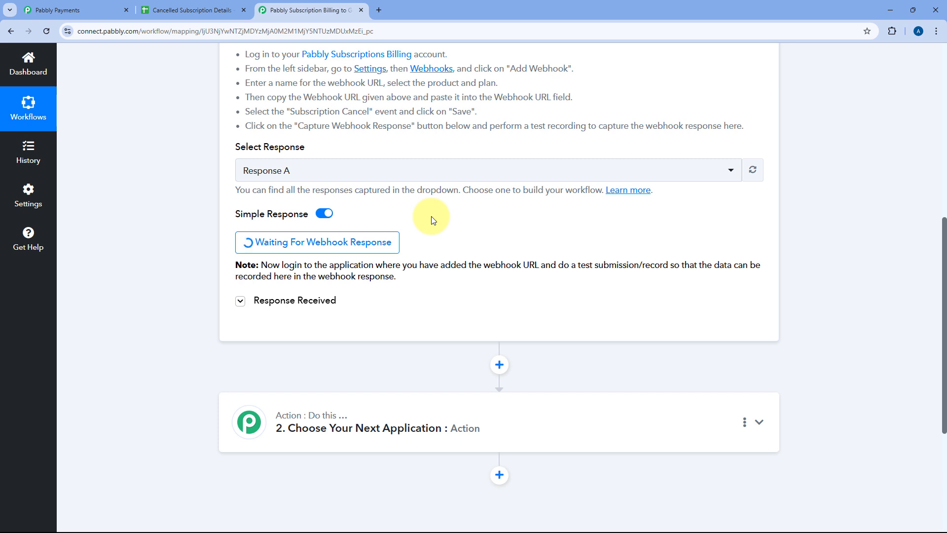
# Step: Switch to Pabbly Subscription Billing and show the list of subscriptions
pyautogui.click(96, 10)
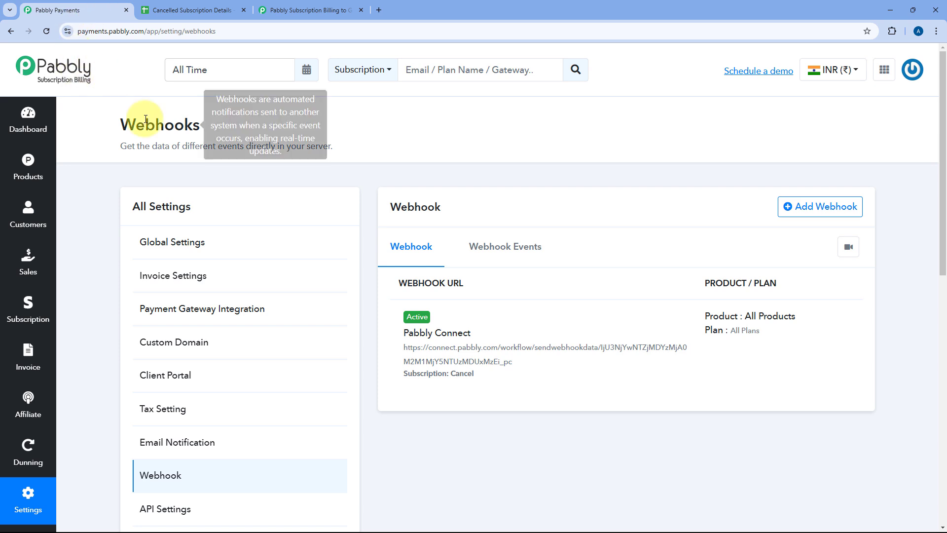
pyautogui.click(28, 307)
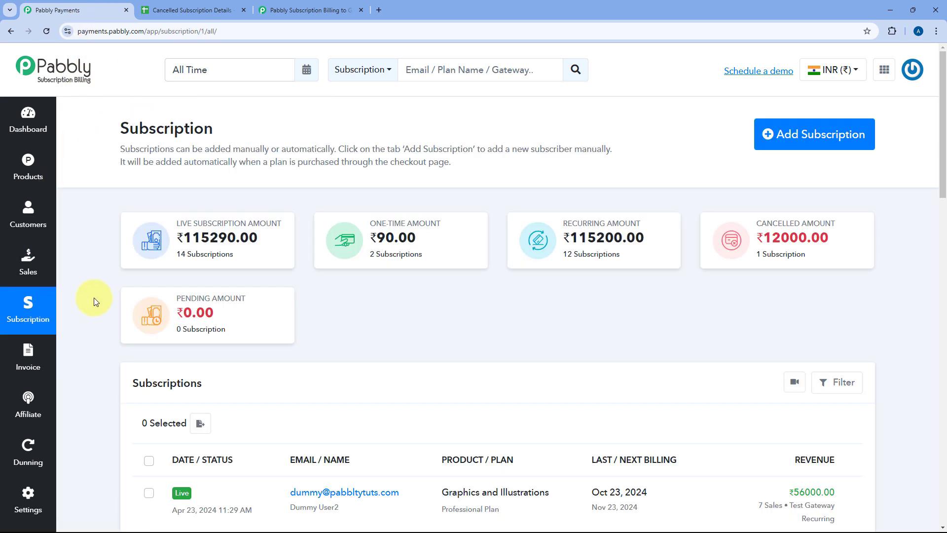
pyautogui.scroll(-4, 96, 298)
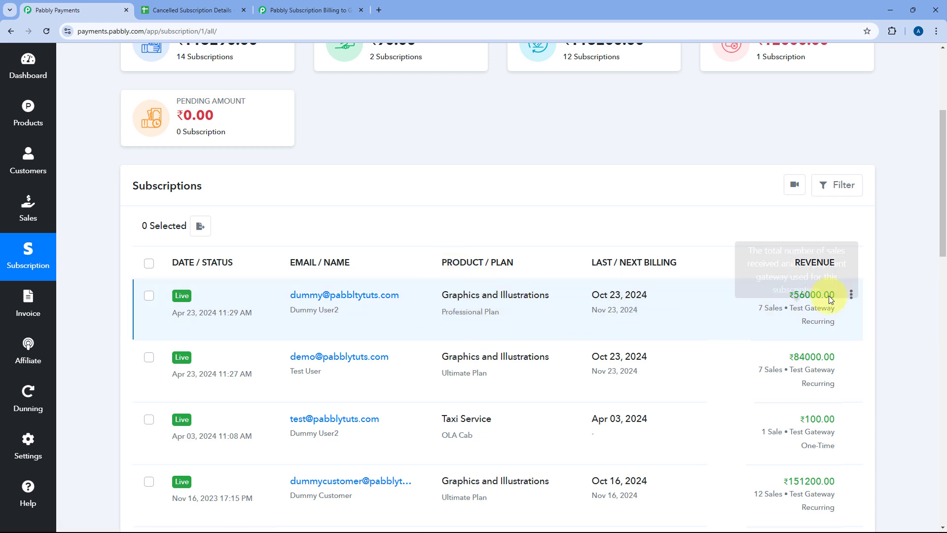
# Step: Cancel the first listed subscription, on the Professional Plan, immediately with the reason "We are setting up this automation."
pyautogui.click(850, 295)
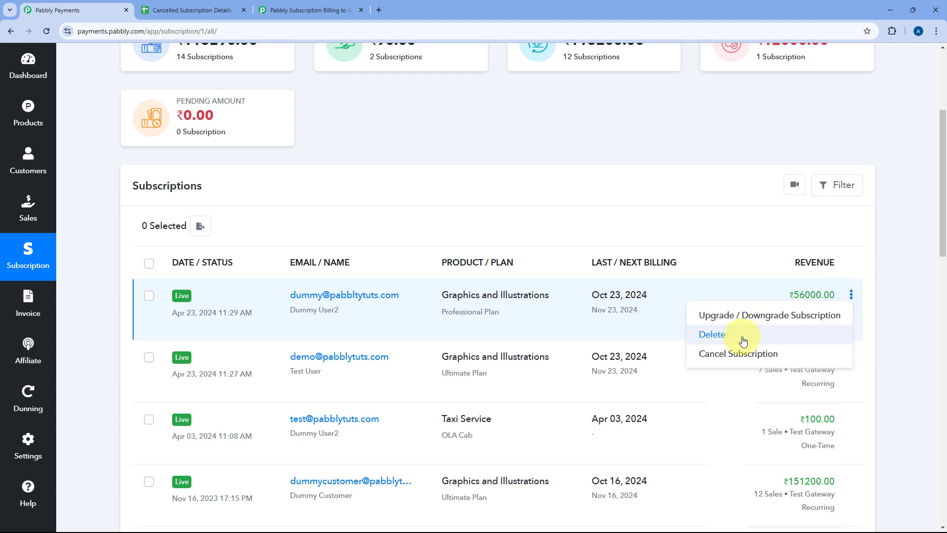
pyautogui.click(738, 353)
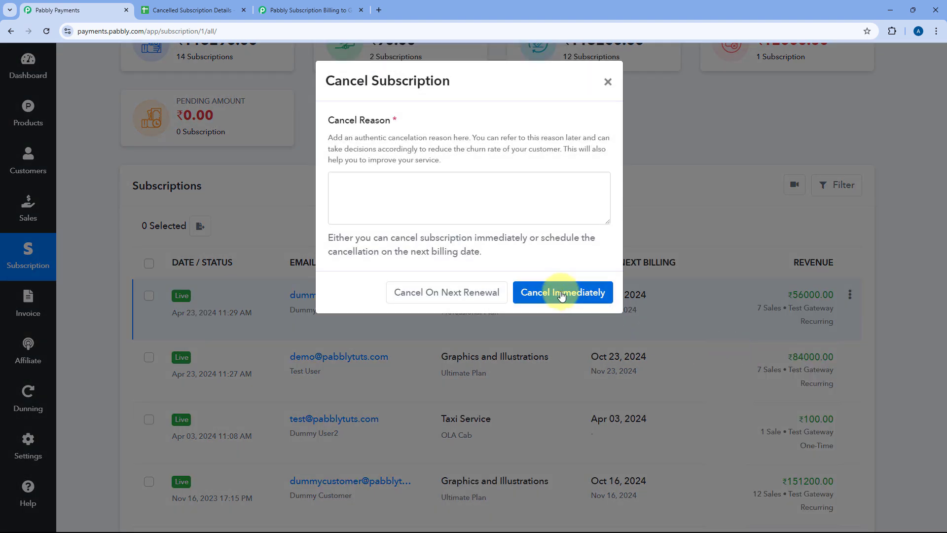
pyautogui.click(424, 187)
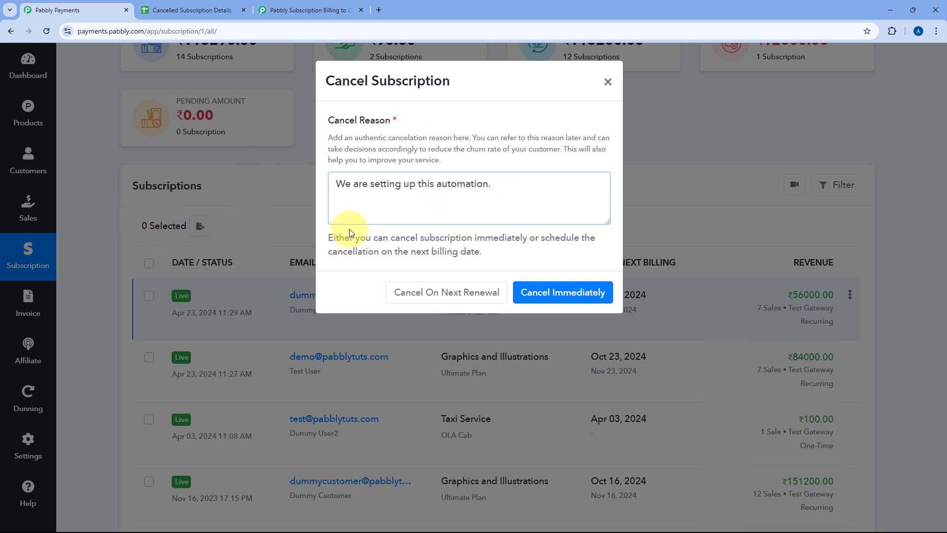
pyautogui.click(570, 299)
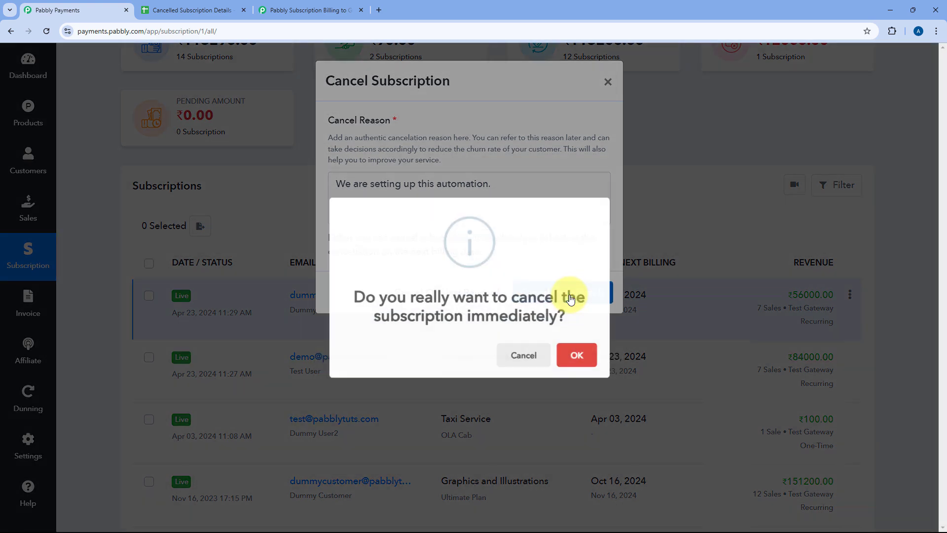
pyautogui.click(590, 356)
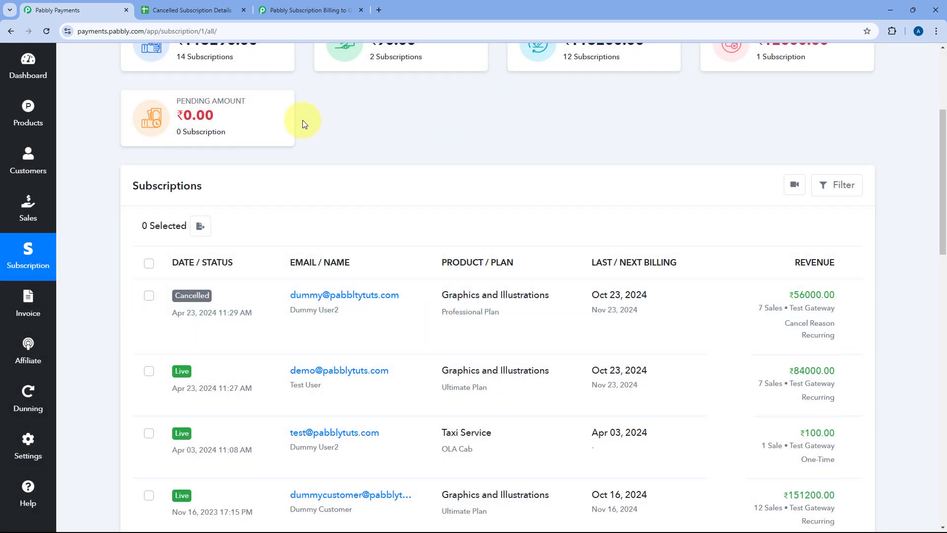
# Step: Switch to the Pabbly Connect workflow and examine the newly captured response, including the event type and Data UpdatedAt value
pyautogui.click(313, 9)
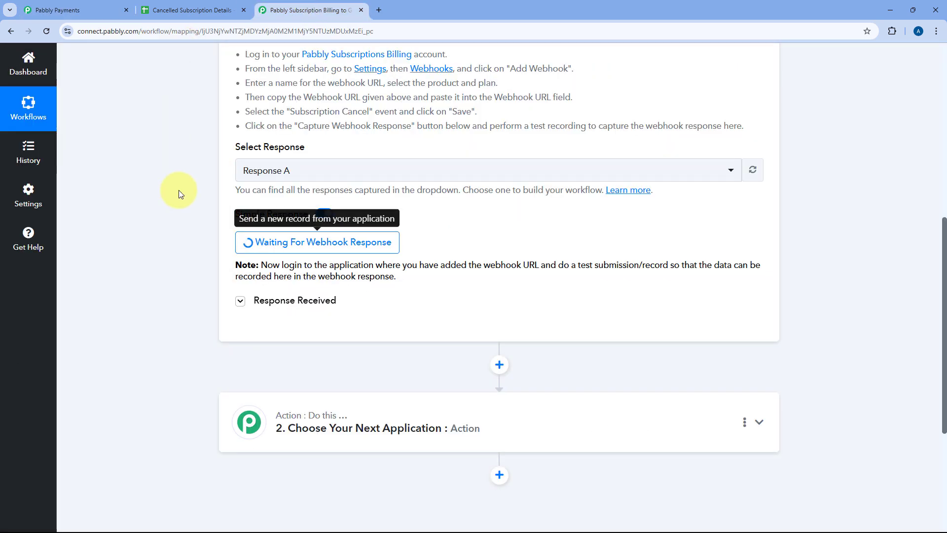
pyautogui.scroll(-2, 178, 191)
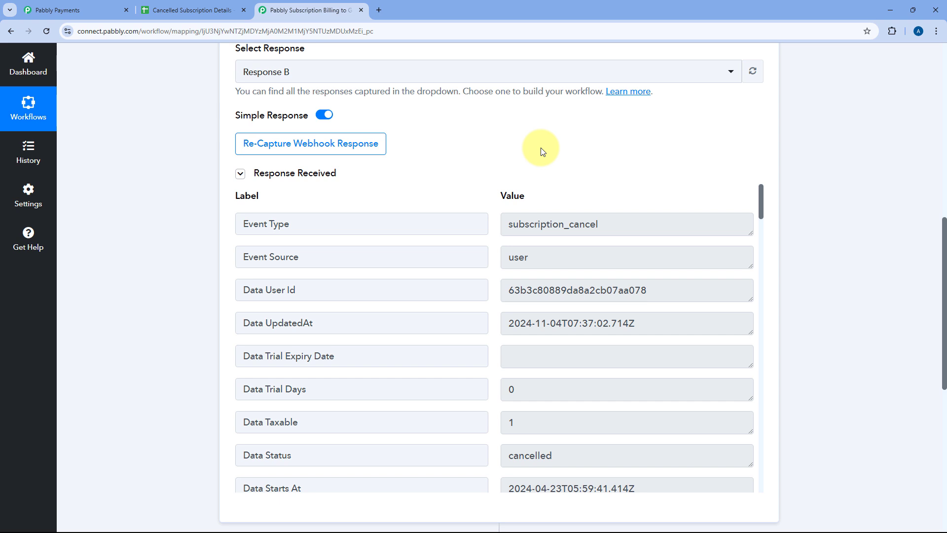
pyautogui.scroll(-2, 501, 140)
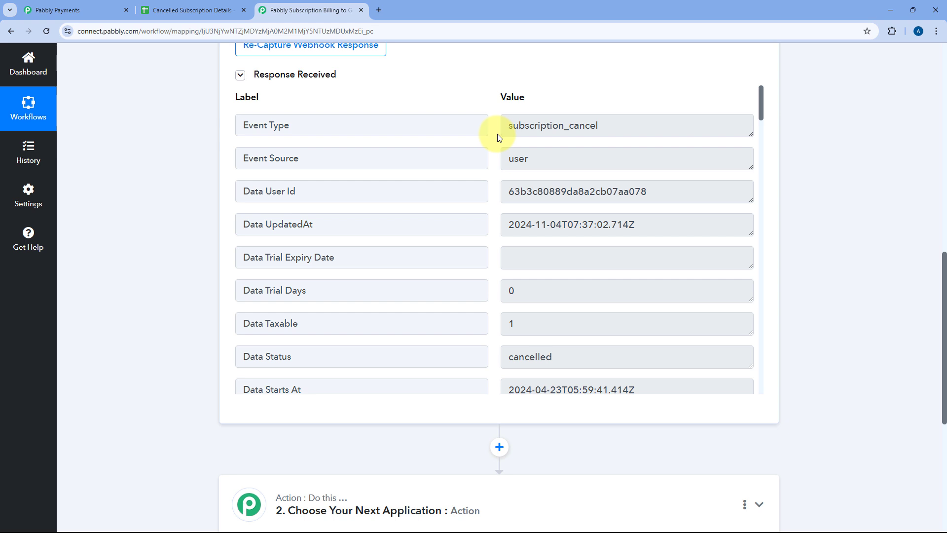
pyautogui.scroll(1, 497, 137)
pyautogui.scroll(-2, 490, 131)
pyautogui.moveTo(661, 176); pyautogui.dragTo(502, 169)
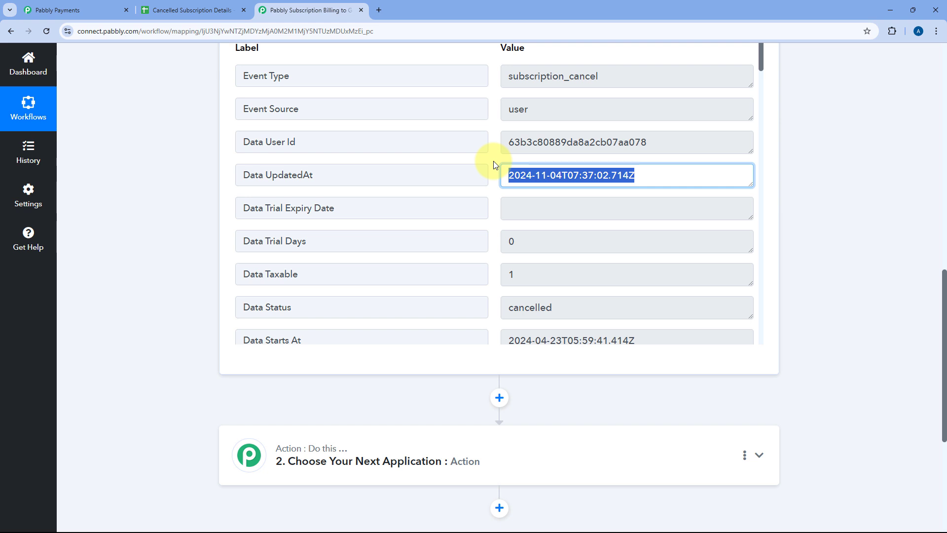
# Step: Examine the subscription's Data Status and Data Starts At values in the captured webhook response
pyautogui.scroll(-3, 492, 163)
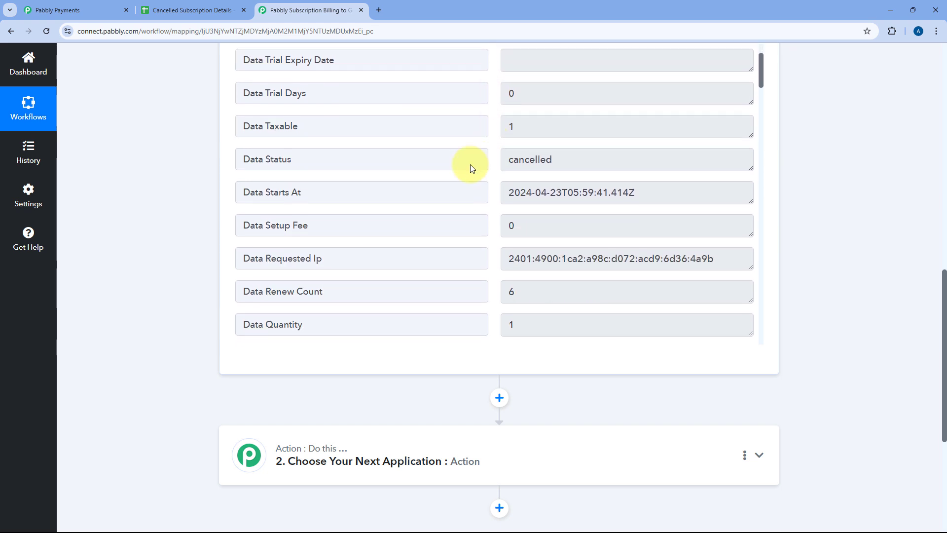
pyautogui.tripleClick(275, 158)
pyautogui.click(556, 159)
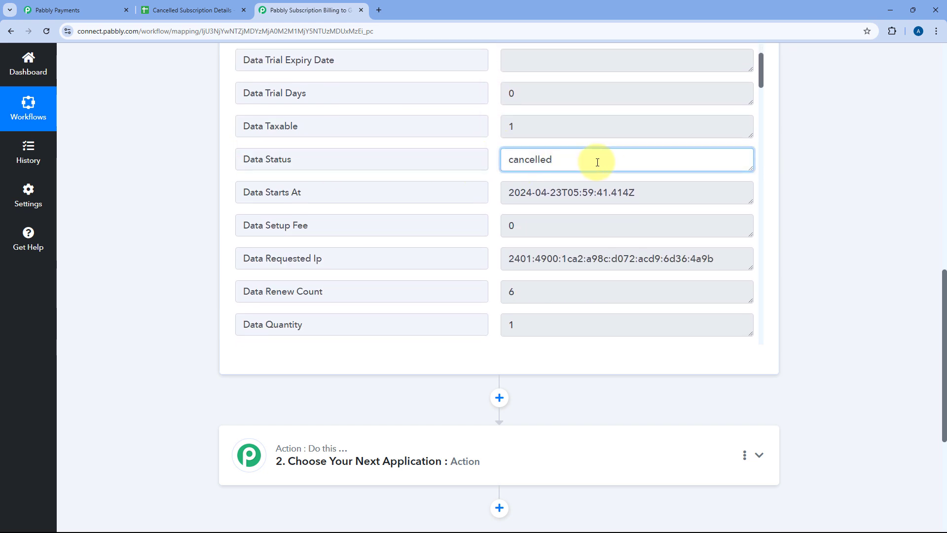
pyautogui.moveTo(598, 159); pyautogui.dragTo(494, 162)
pyautogui.scroll(-1, 494, 162)
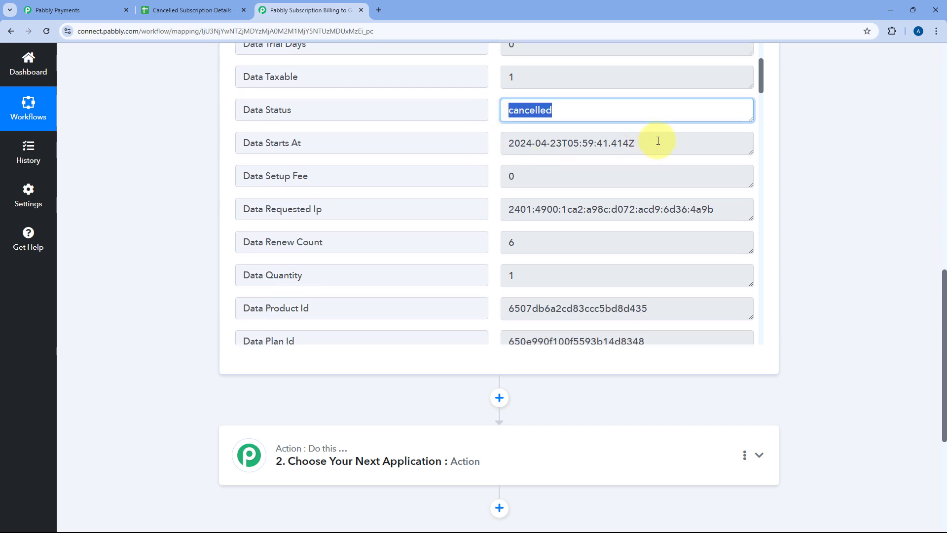
pyautogui.moveTo(657, 142); pyautogui.dragTo(506, 141)
pyautogui.click(495, 142)
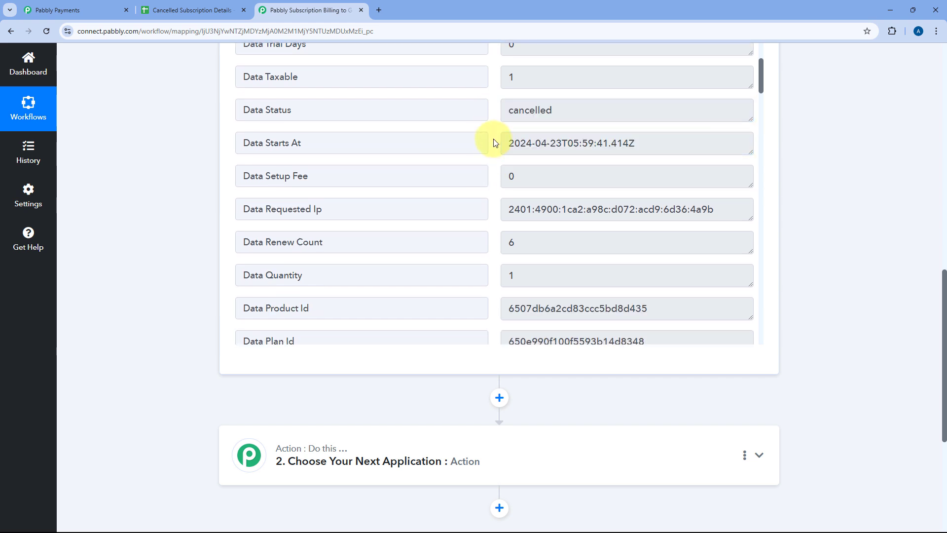
pyautogui.click(561, 143)
pyautogui.moveTo(561, 143); pyautogui.dragTo(502, 143)
pyautogui.click(501, 143)
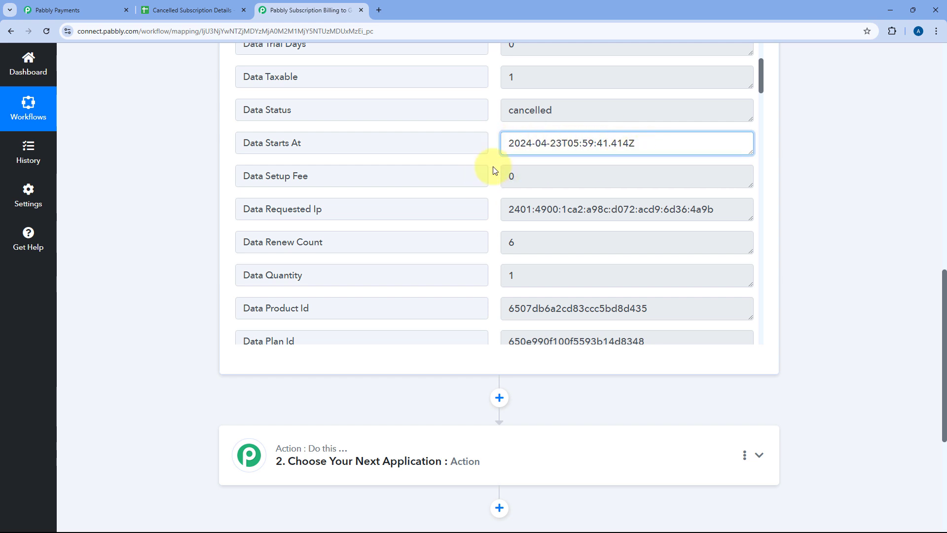
# Step: Examine the Data Product Id, Data Plan Id and Data Plan Product Id values in the captured response
pyautogui.scroll(-1, 491, 169)
pyautogui.scroll(-2, 493, 171)
pyautogui.moveTo(686, 168); pyautogui.dragTo(493, 160)
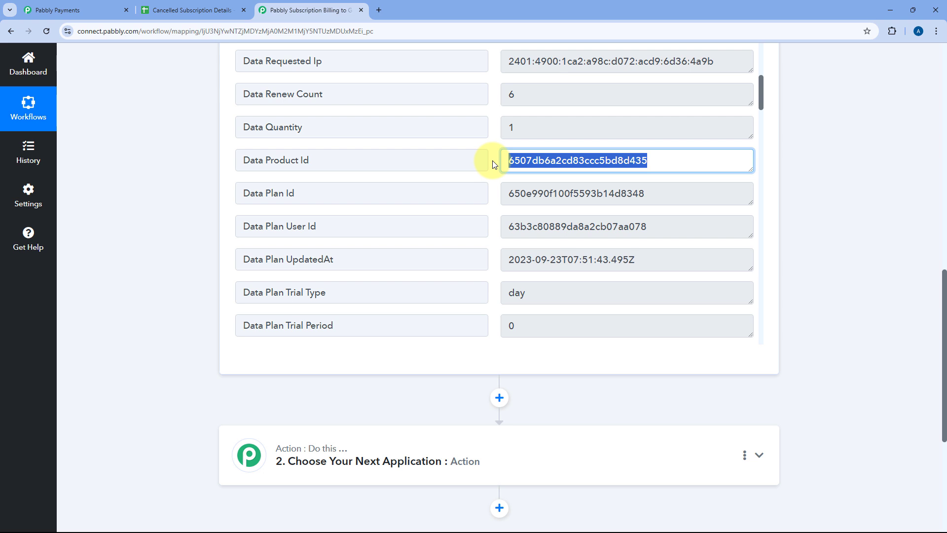
pyautogui.moveTo(687, 194); pyautogui.dragTo(496, 194)
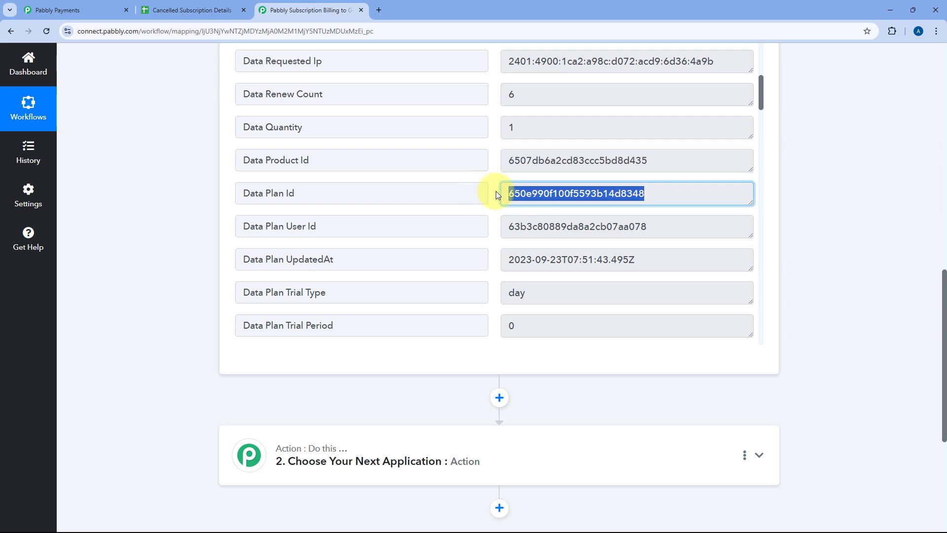
pyautogui.click(496, 194)
pyautogui.scroll(-4, 495, 194)
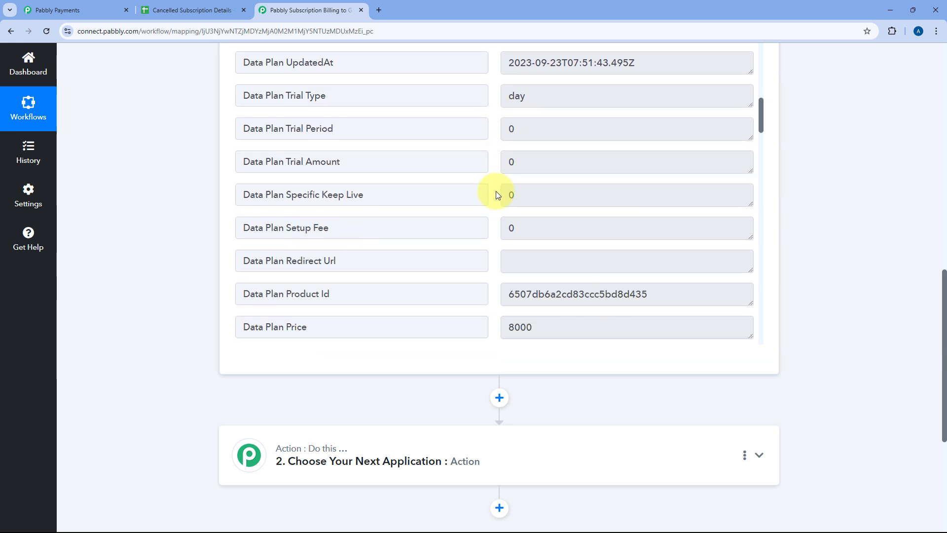
pyautogui.scroll(-3, 496, 194)
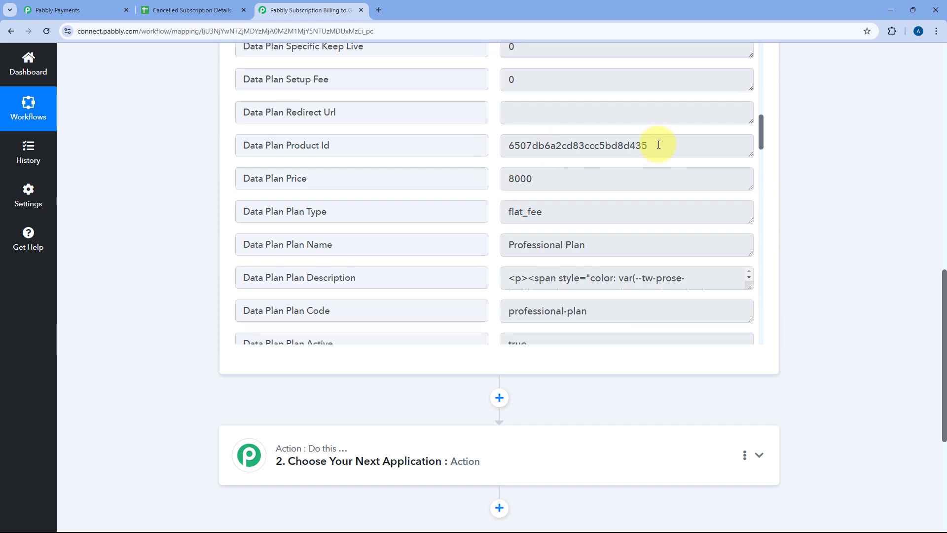
pyautogui.moveTo(658, 145); pyautogui.dragTo(521, 145)
# Step: Examine the plan's price, name and type in the captured response, and enlarge the plan description field to read it
pyautogui.scroll(-1, 559, 145)
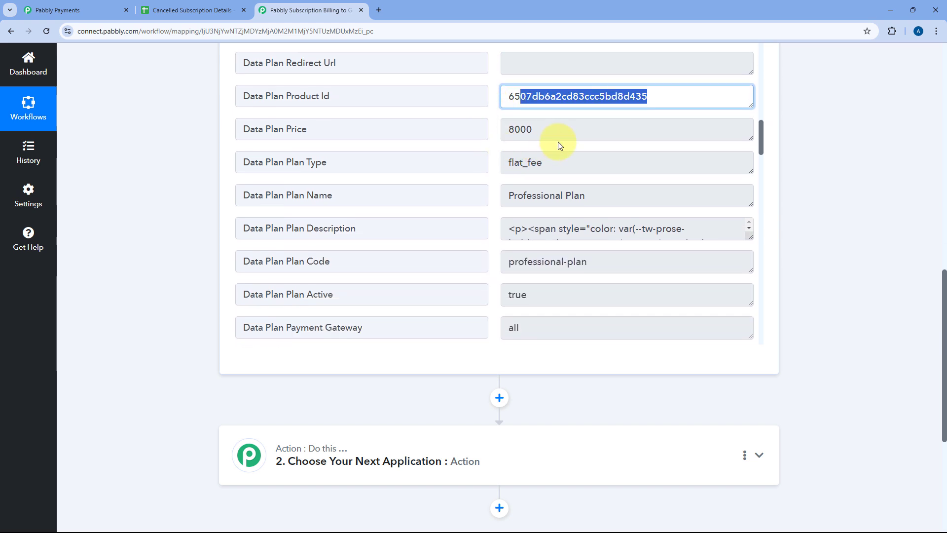
pyautogui.doubleClick(508, 131)
pyautogui.click(493, 132)
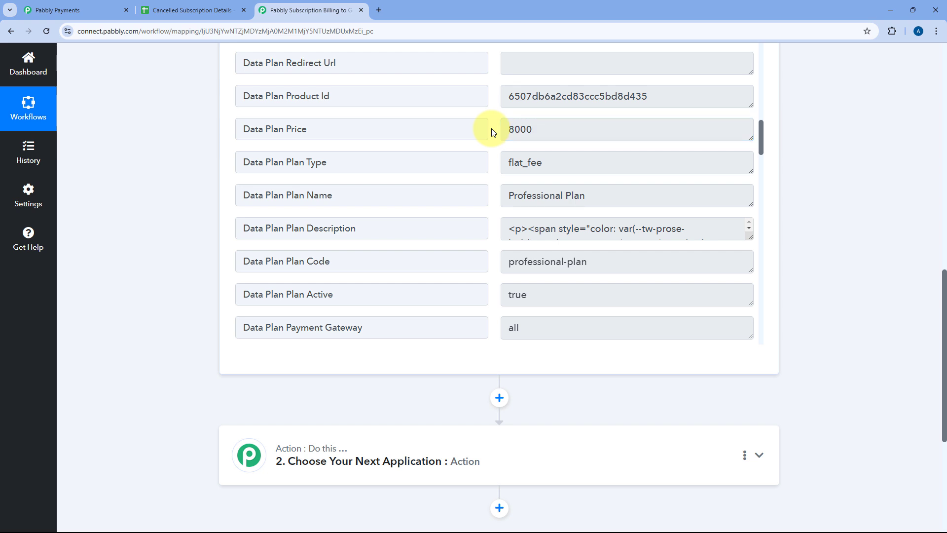
pyautogui.tripleClick(614, 200)
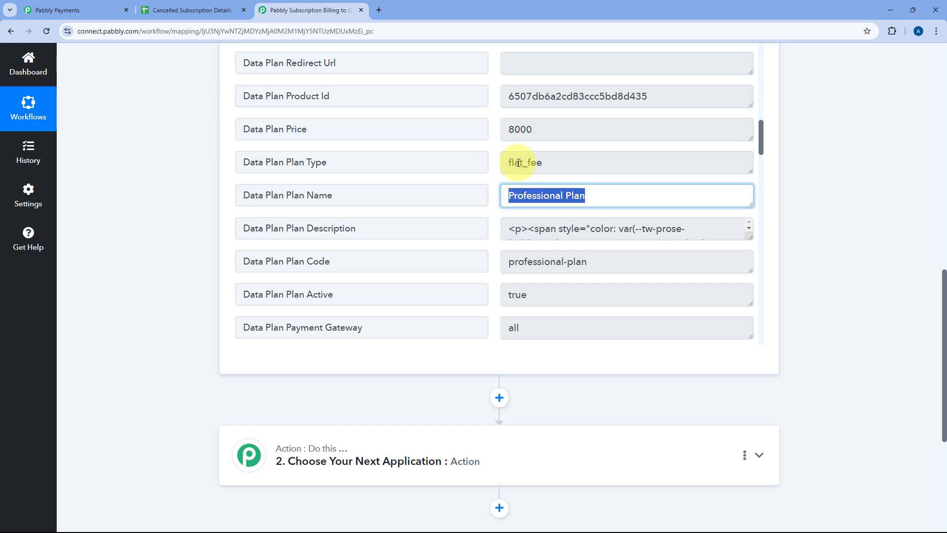
pyautogui.moveTo(571, 158); pyautogui.dragTo(485, 163)
pyautogui.click(493, 166)
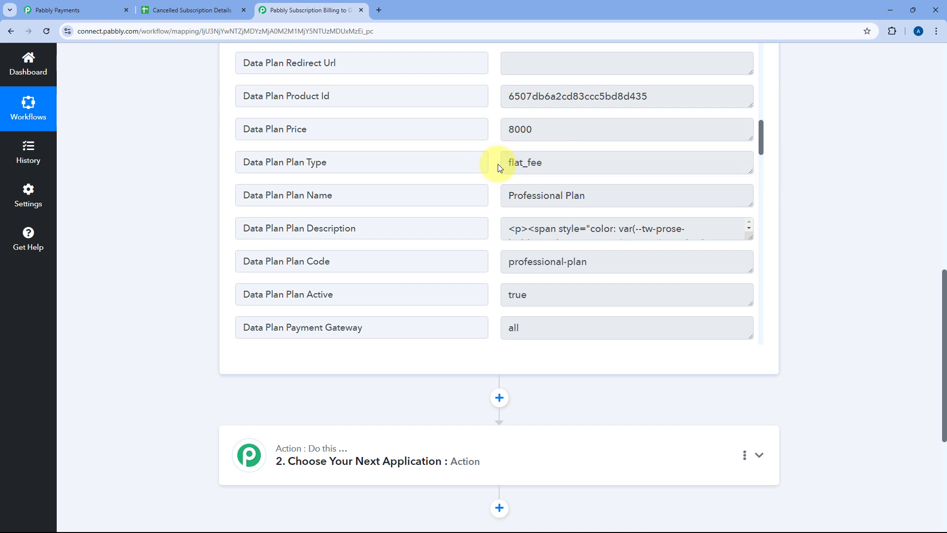
pyautogui.click(748, 235)
# Step: Examine the plan's currency code, creation date and billing cycle in the captured response
pyautogui.scroll(-5, 498, 202)
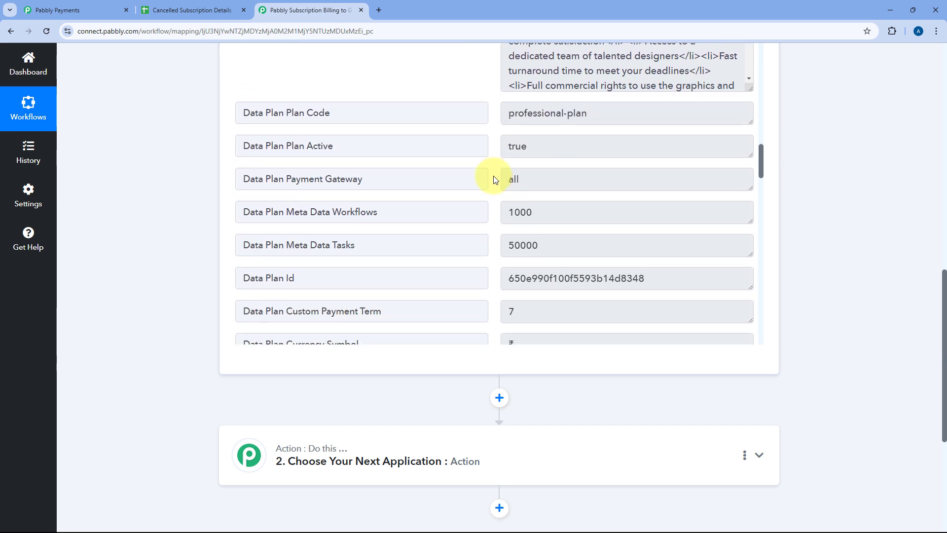
pyautogui.scroll(-3, 494, 177)
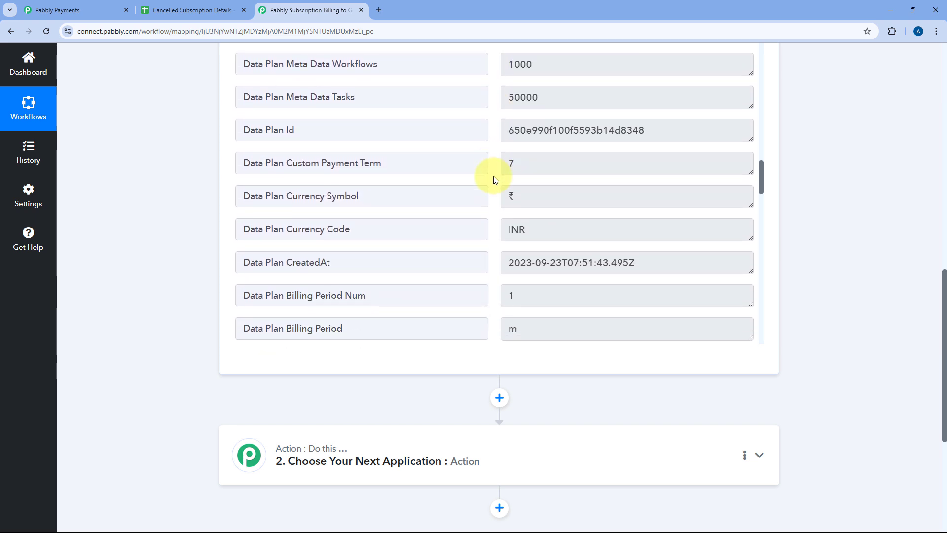
pyautogui.scroll(-1, 493, 176)
pyautogui.moveTo(545, 181); pyautogui.dragTo(491, 185)
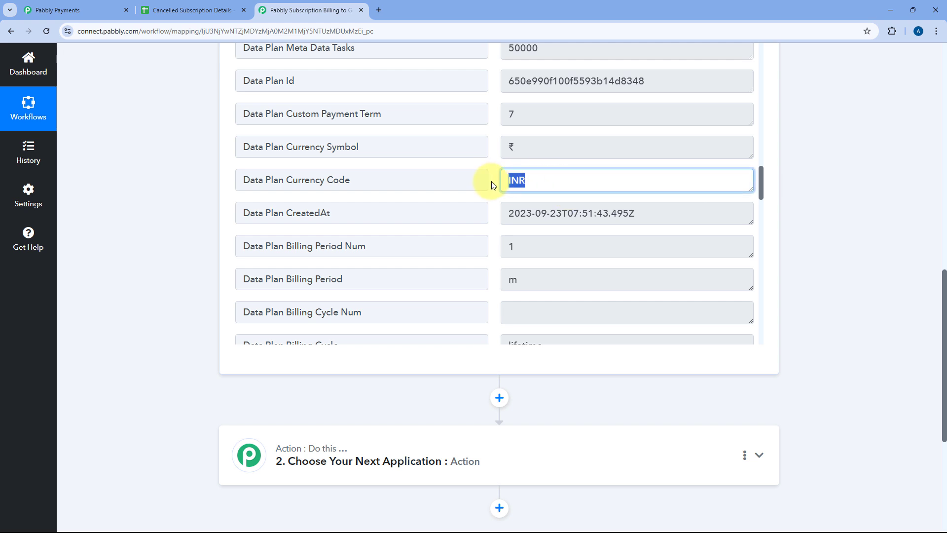
pyautogui.click(492, 185)
pyautogui.scroll(-2, 493, 185)
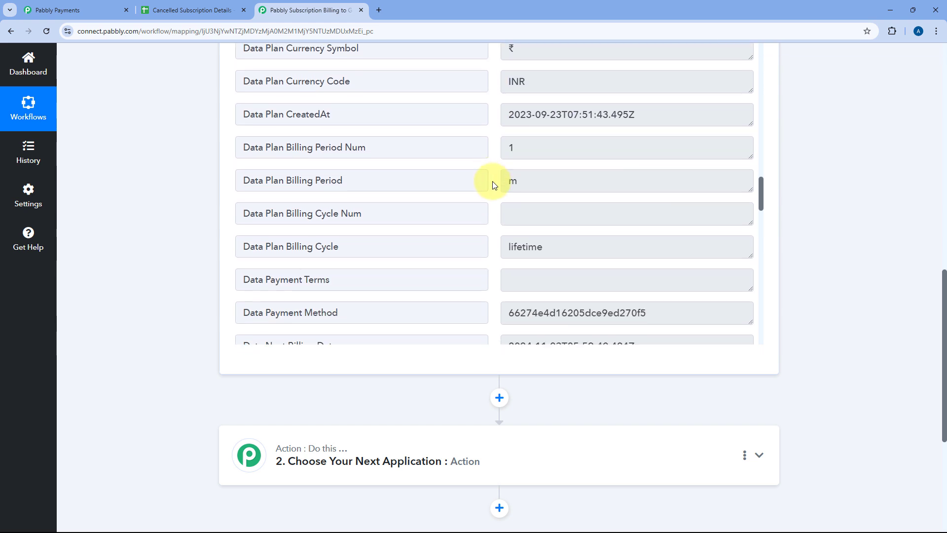
pyautogui.moveTo(660, 114); pyautogui.dragTo(501, 116)
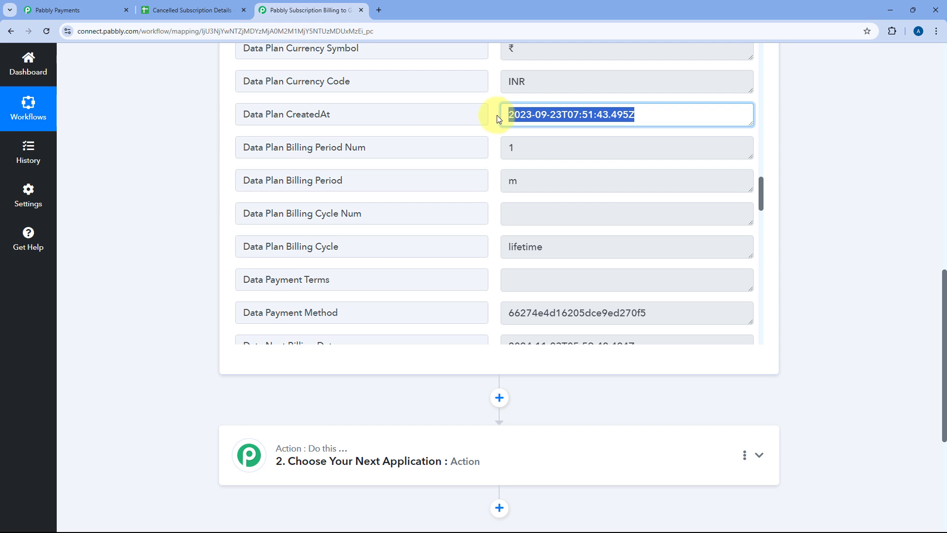
pyautogui.click(493, 114)
pyautogui.scroll(-2, 494, 114)
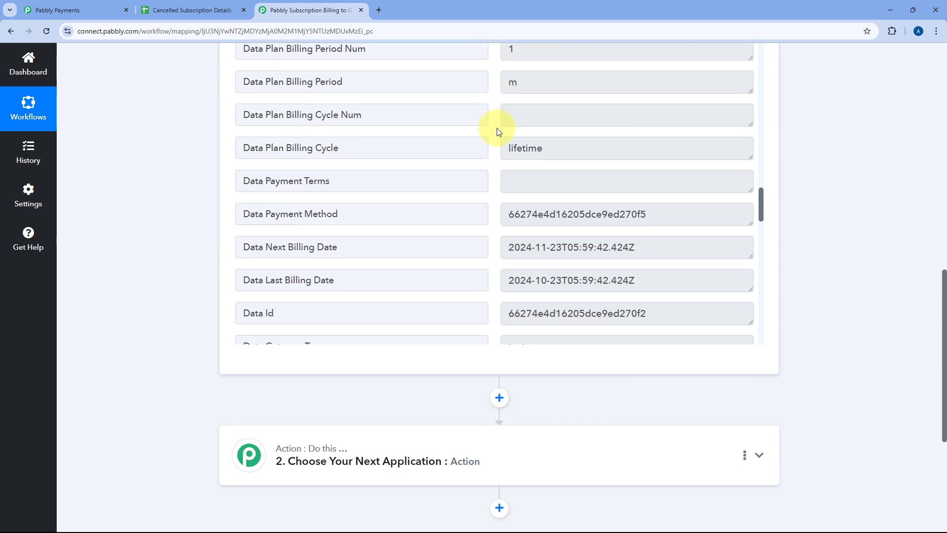
pyautogui.moveTo(575, 144); pyautogui.dragTo(491, 149)
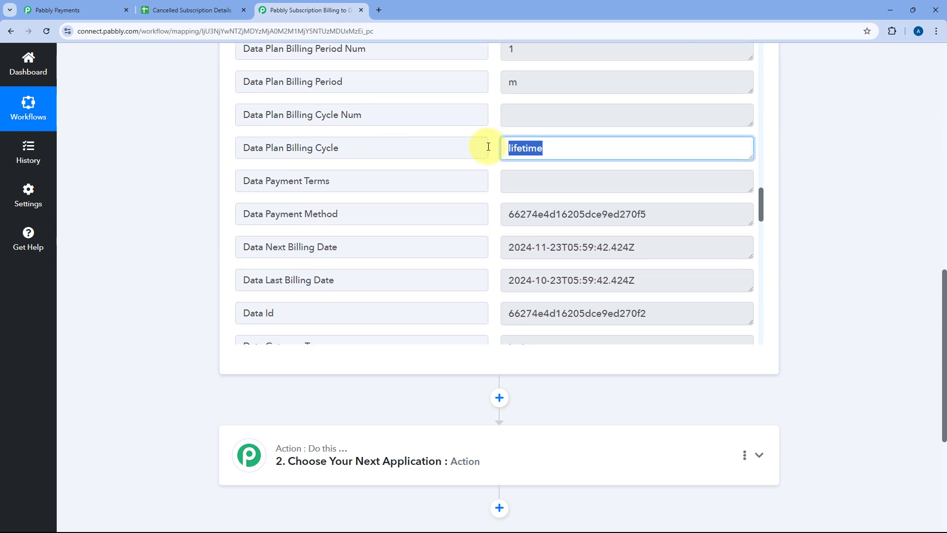
pyautogui.click(491, 149)
# Step: Examine the payment gateway name and the customer's email, last name and first name in the captured response
pyautogui.scroll(-5, 491, 149)
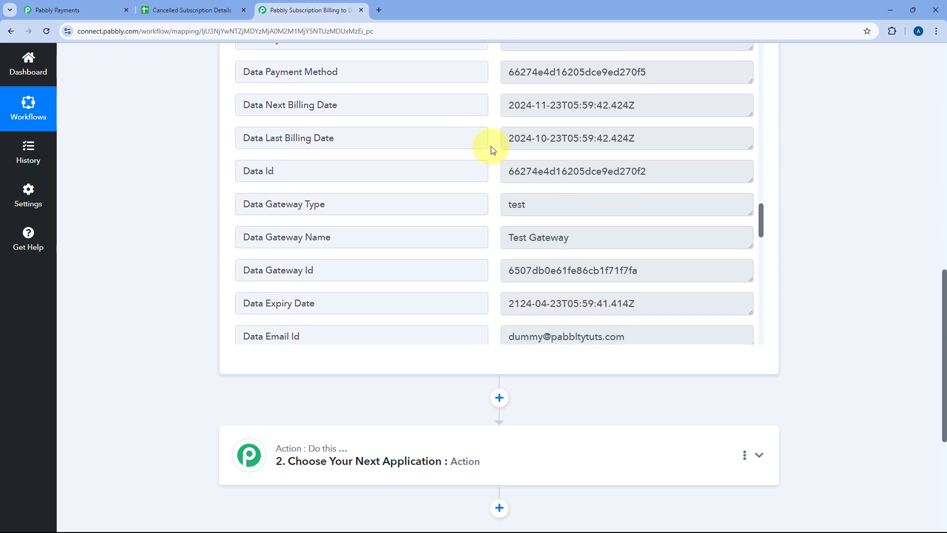
pyautogui.moveTo(589, 133); pyautogui.dragTo(478, 140)
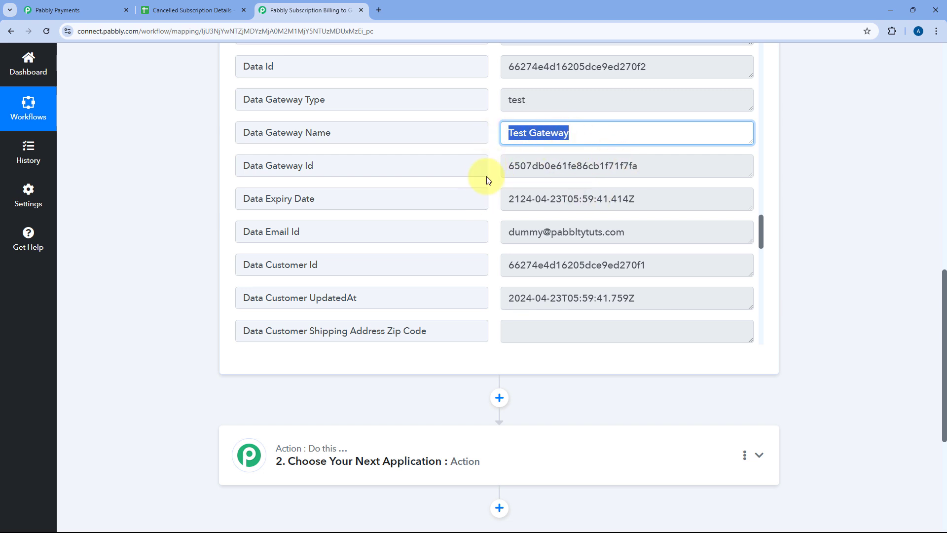
pyautogui.scroll(-1, 482, 169)
pyautogui.moveTo(634, 184); pyautogui.dragTo(504, 173)
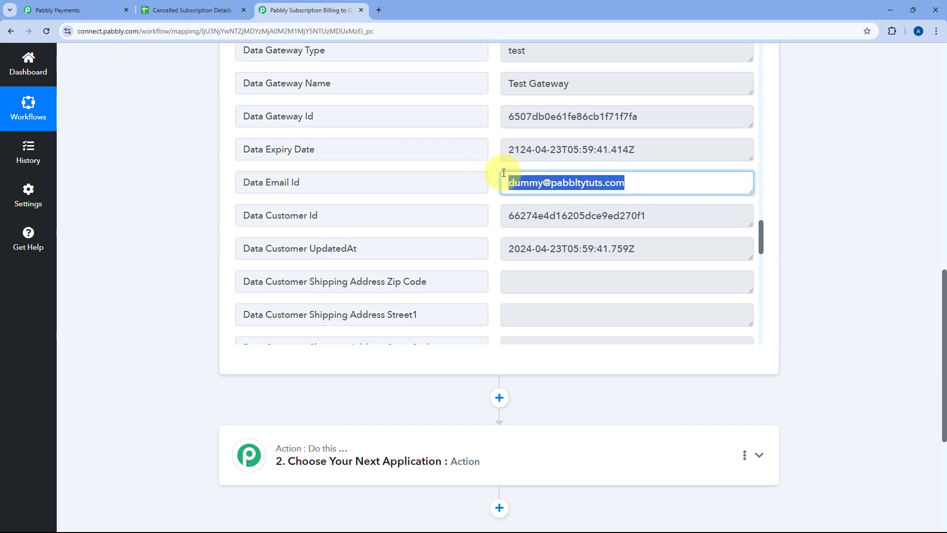
pyautogui.click(492, 176)
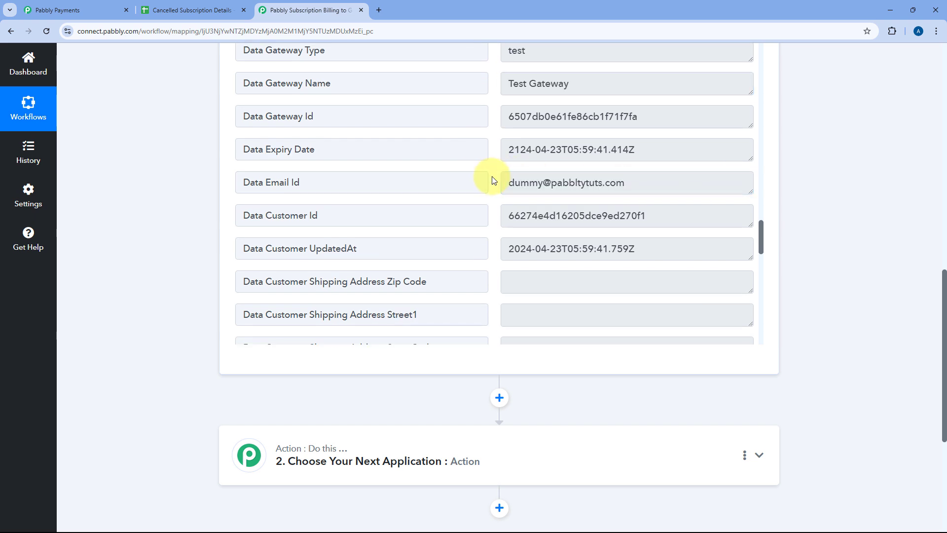
pyautogui.scroll(-7, 492, 176)
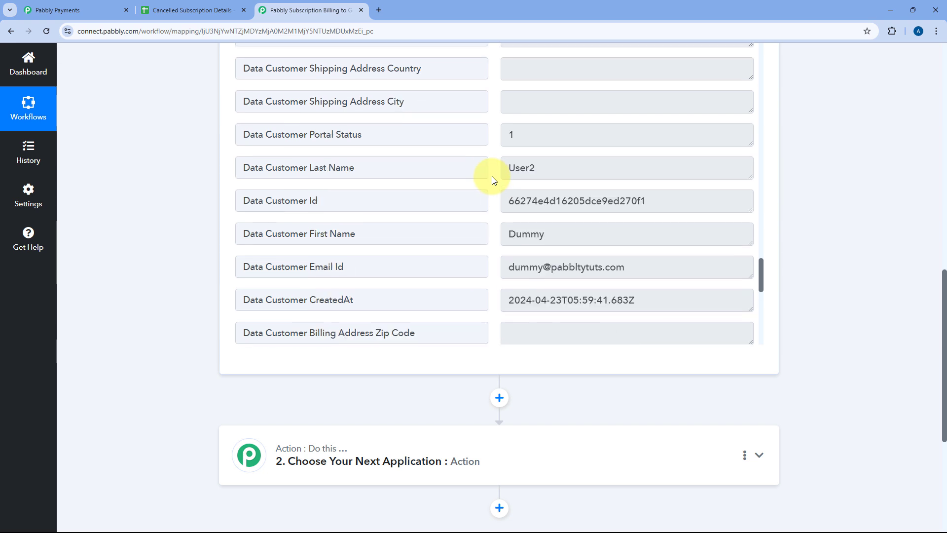
pyautogui.scroll(-1, 488, 178)
pyautogui.scroll(1, 542, 175)
pyautogui.moveTo(577, 174); pyautogui.dragTo(508, 169)
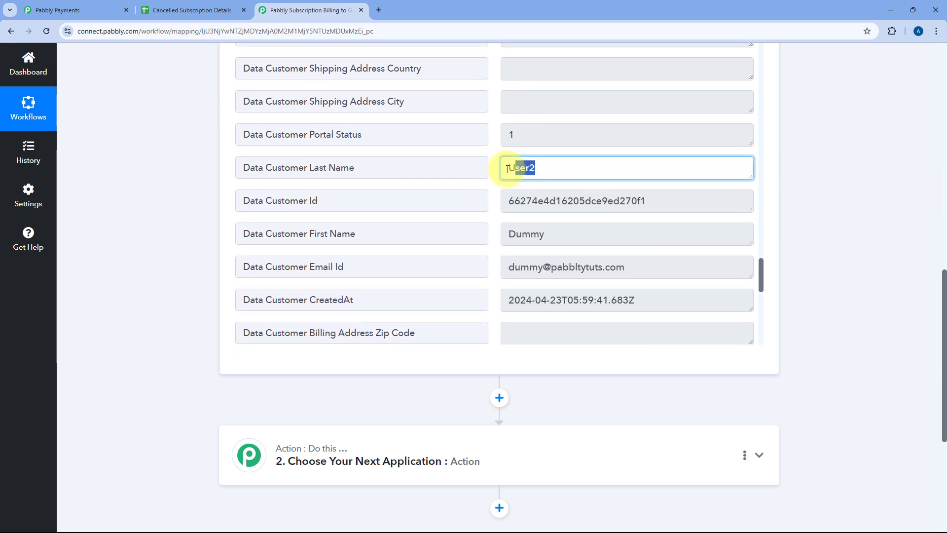
pyautogui.moveTo(555, 236); pyautogui.dragTo(483, 232)
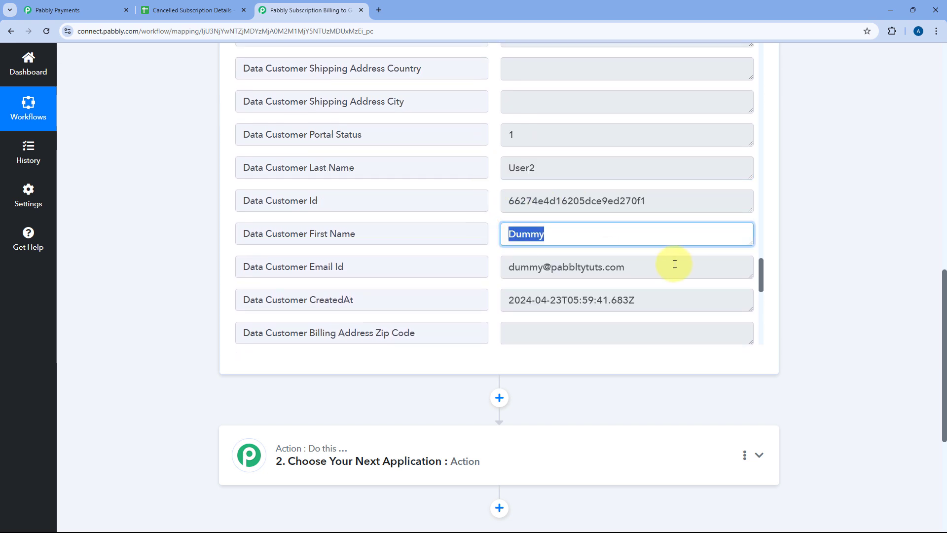
pyautogui.moveTo(675, 266); pyautogui.dragTo(503, 235)
pyautogui.click(492, 230)
# Step: Examine the end of the captured response and enlarge the Data Cancel Reason field to read the cancellation reason
pyautogui.scroll(-4, 492, 230)
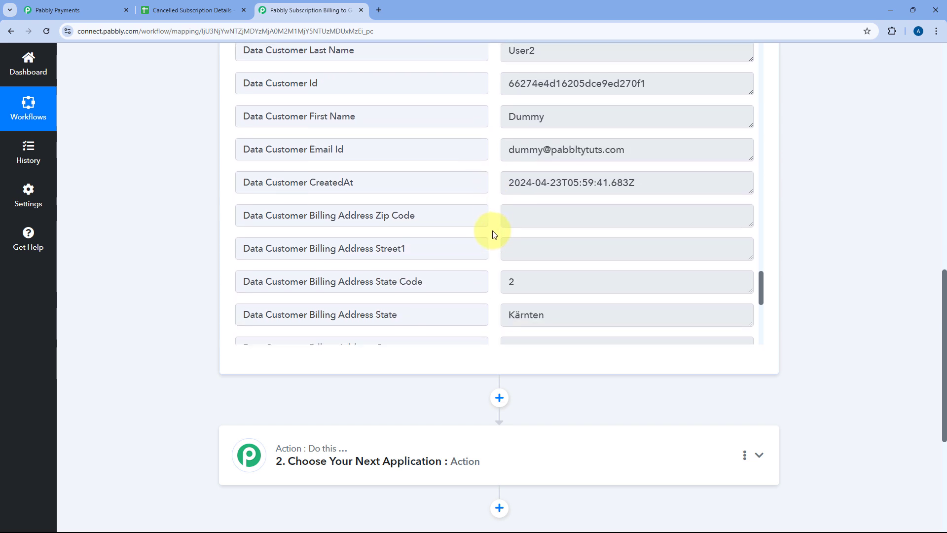
pyautogui.scroll(-3, 492, 230)
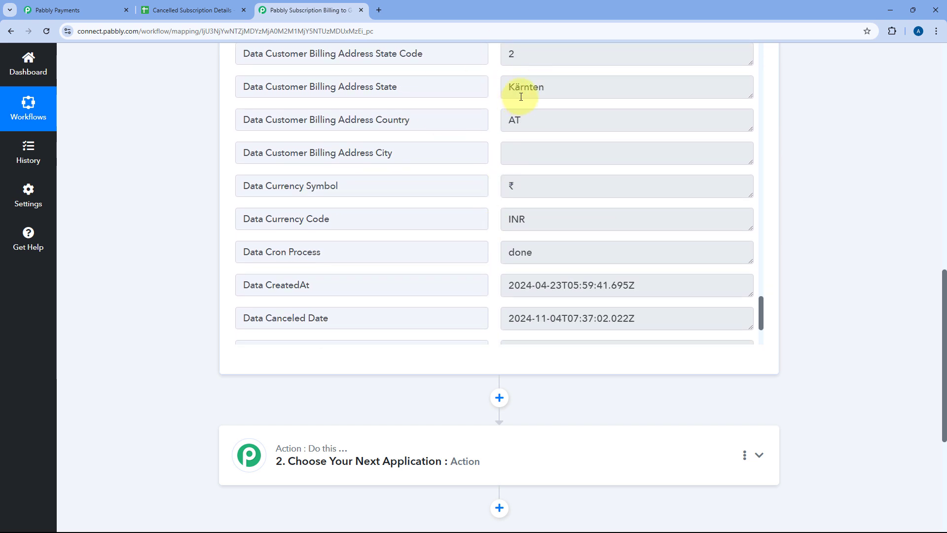
pyautogui.scroll(-3, 483, 145)
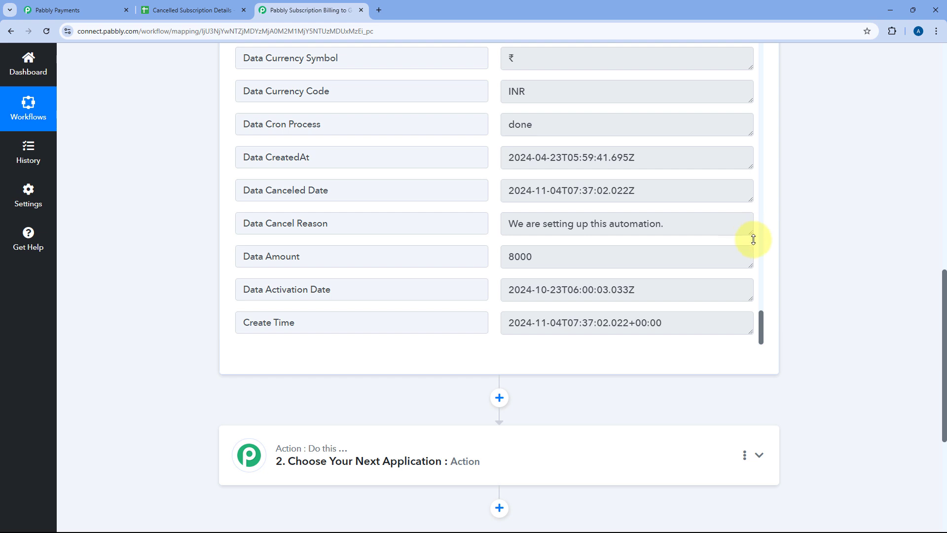
pyautogui.moveTo(753, 240); pyautogui.dragTo(753, 291)
pyautogui.moveTo(687, 220); pyautogui.dragTo(518, 226)
pyautogui.click(495, 206)
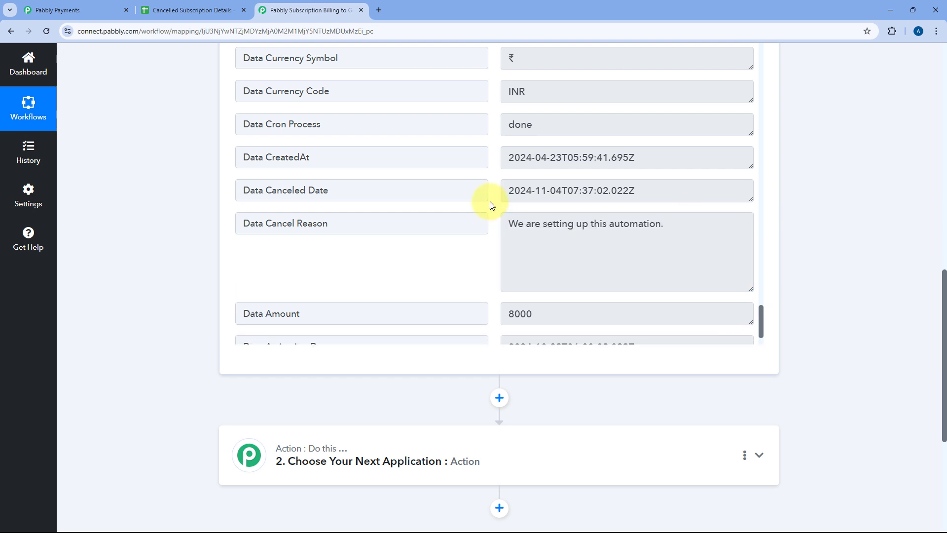
# Step: Review the captured response again from the cancellation details back up to the plan details
pyautogui.scroll(2, 492, 206)
pyautogui.scroll(-3, 491, 206)
pyautogui.scroll(2, 491, 205)
pyautogui.scroll(10, 491, 205)
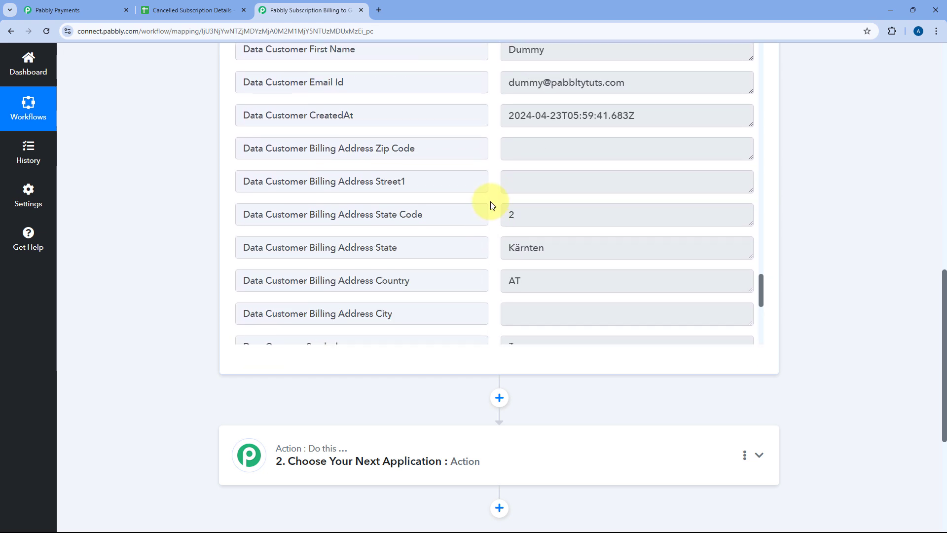
pyautogui.scroll(8, 491, 205)
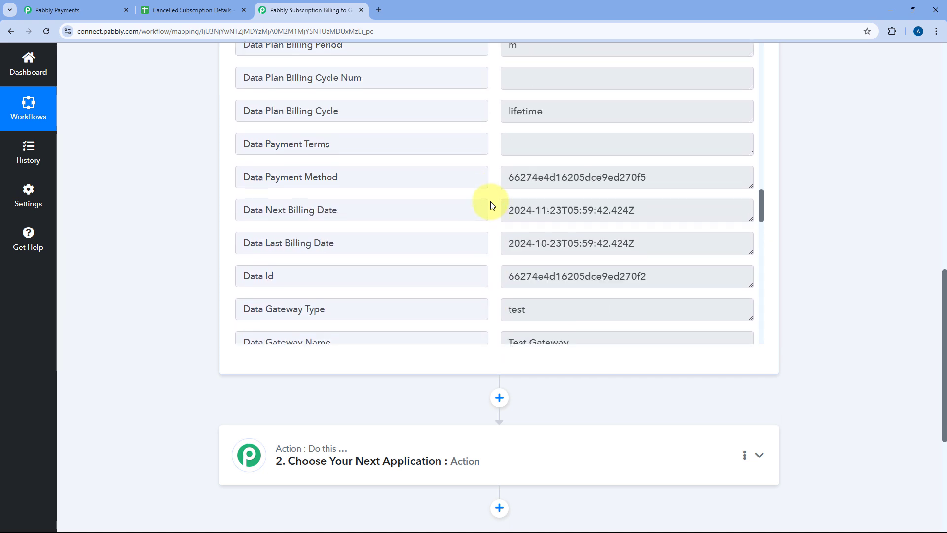
pyautogui.scroll(-4, 492, 205)
pyautogui.scroll(3, 492, 205)
pyautogui.scroll(10, 492, 206)
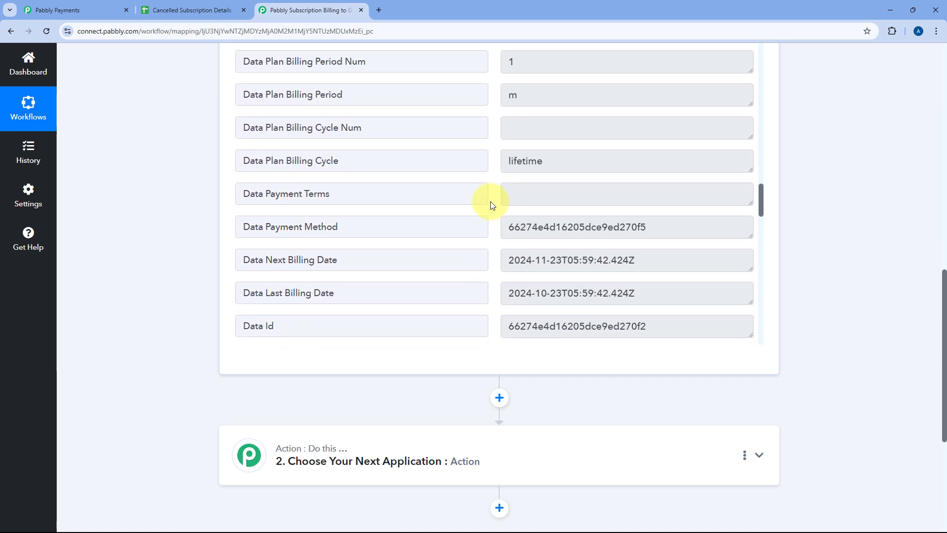
pyautogui.scroll(10, 491, 205)
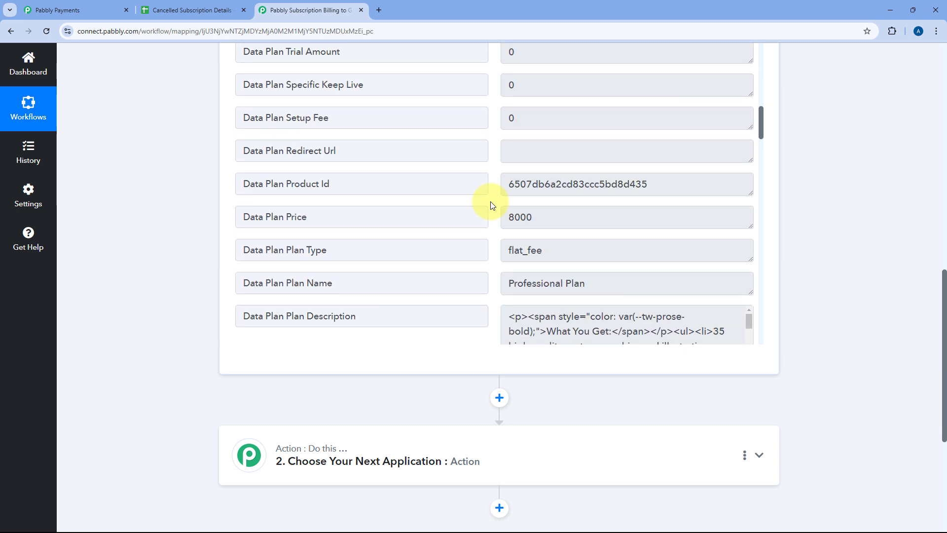
# Step: Review the Subscription Cancelled trigger settings and the beginning of the captured response once more
pyautogui.scroll(10, 492, 205)
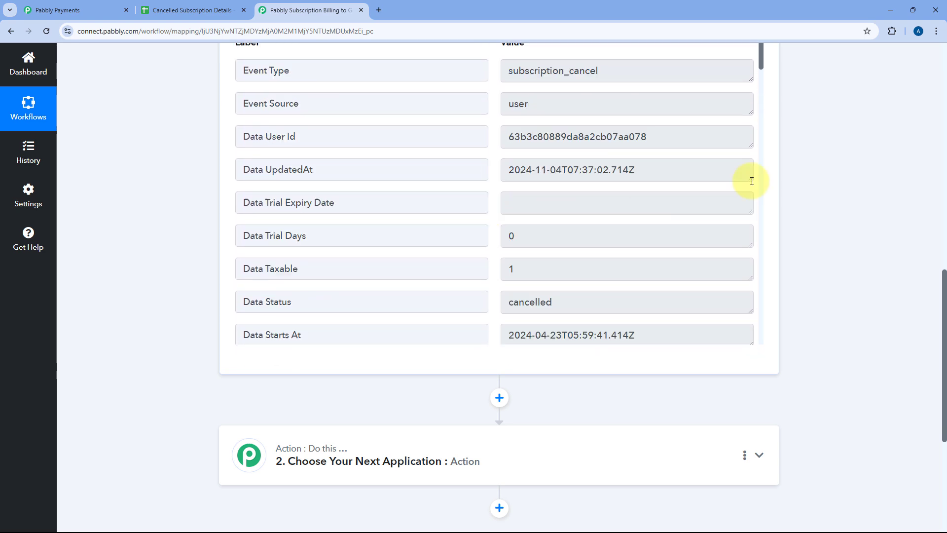
pyautogui.scroll(8, 830, 190)
pyautogui.scroll(3, 685, 221)
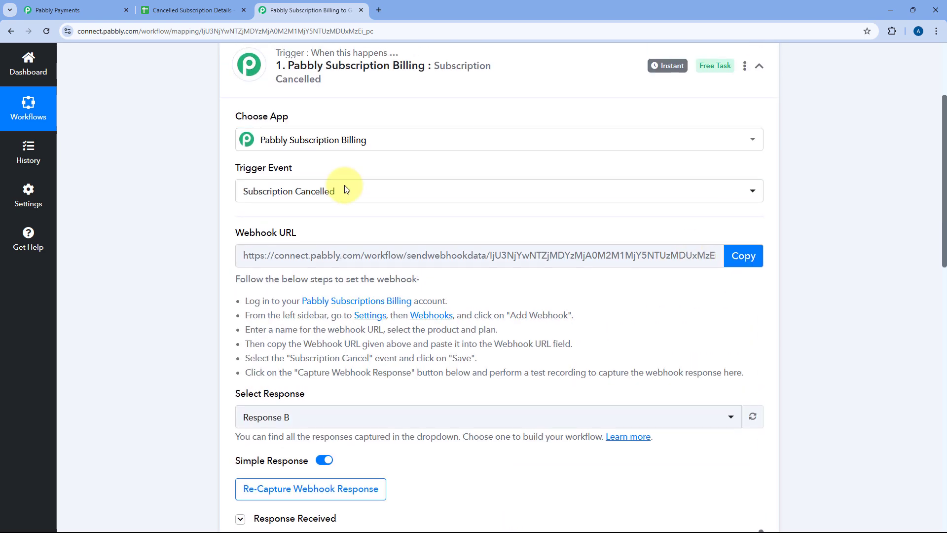
pyautogui.scroll(-7, 453, 206)
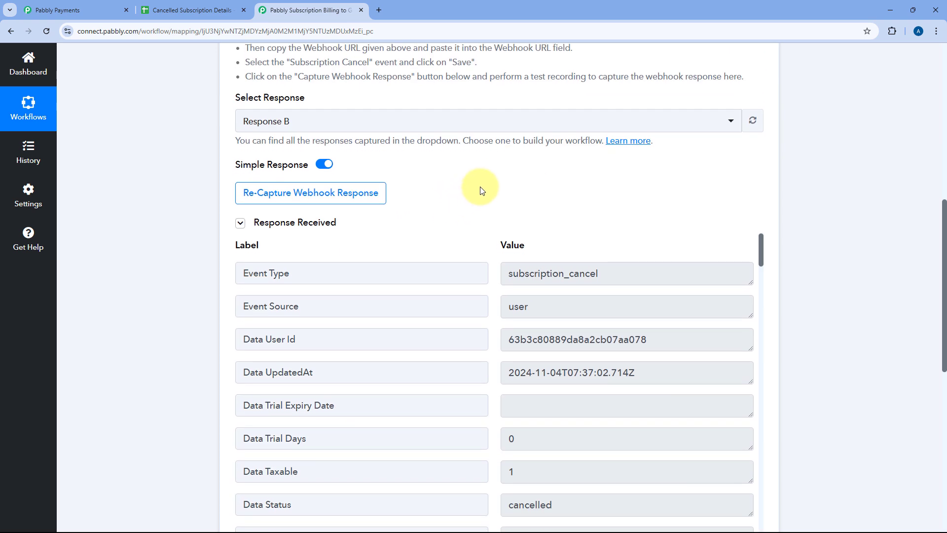
pyautogui.scroll(-2, 482, 190)
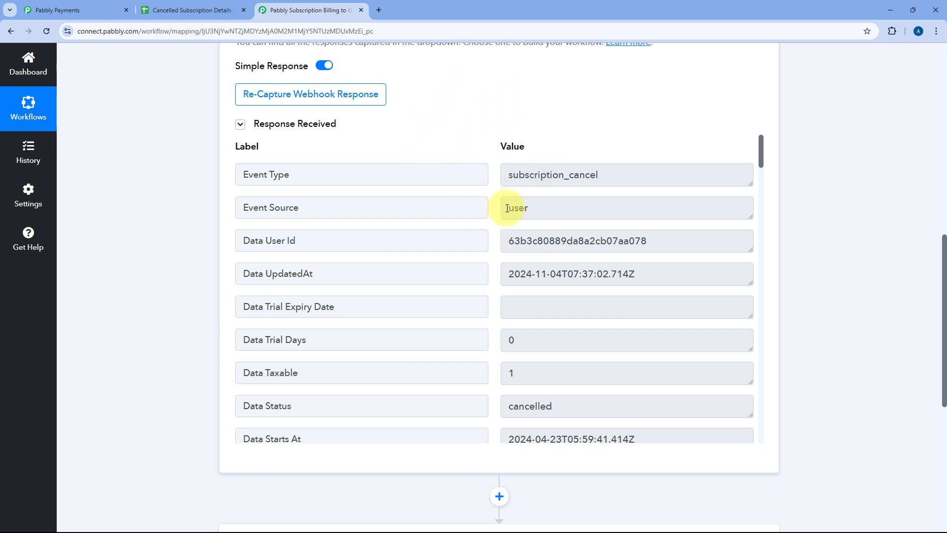
pyautogui.scroll(-3, 479, 205)
pyautogui.scroll(-2, 486, 81)
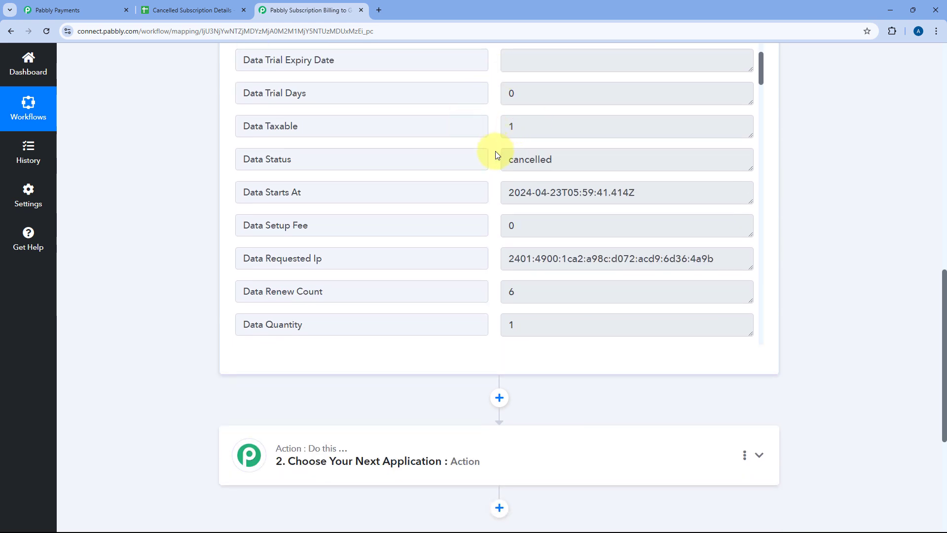
pyautogui.scroll(-5, 195, 217)
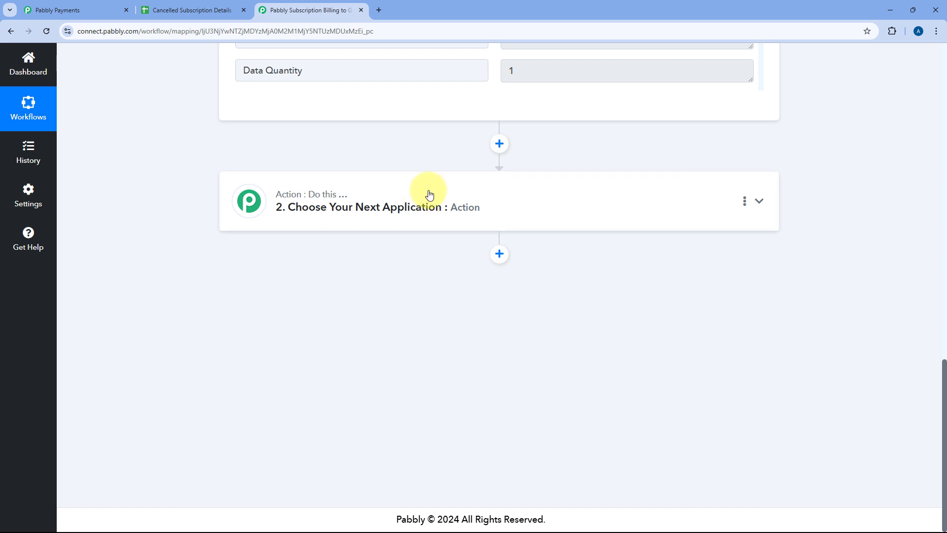
# Step: Choose Google Sheets as the application for the workflow's second step
pyautogui.click(429, 194)
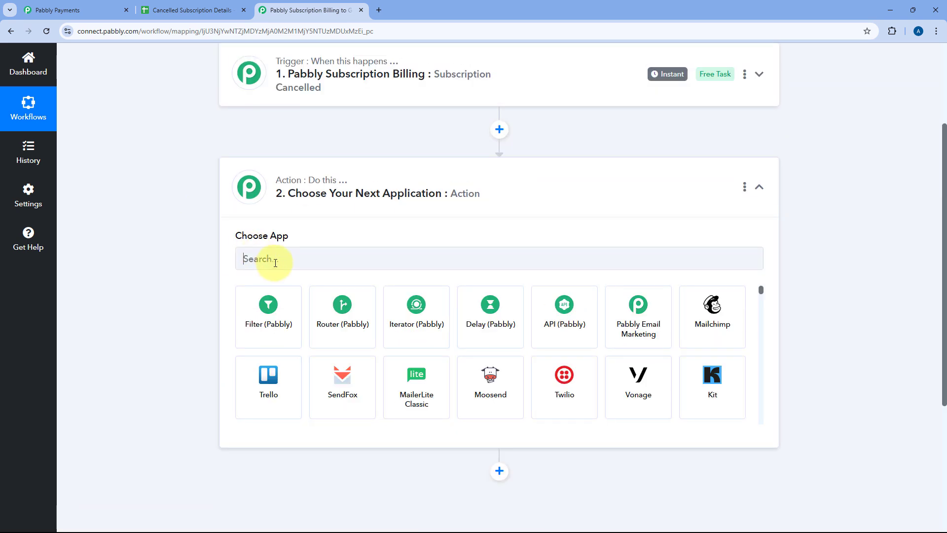
pyautogui.click(275, 262)
pyautogui.write('Google Sh')
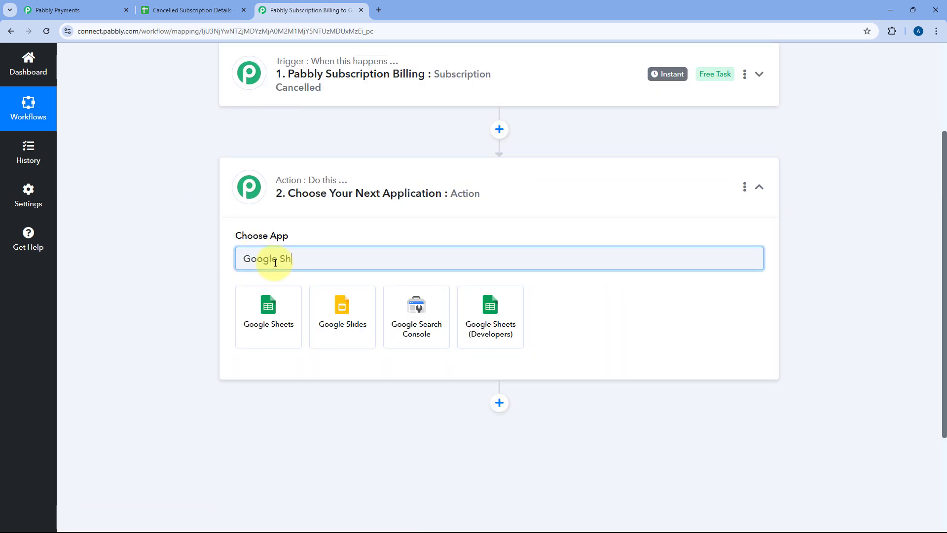
pyautogui.write('eets')
pyautogui.click(279, 288)
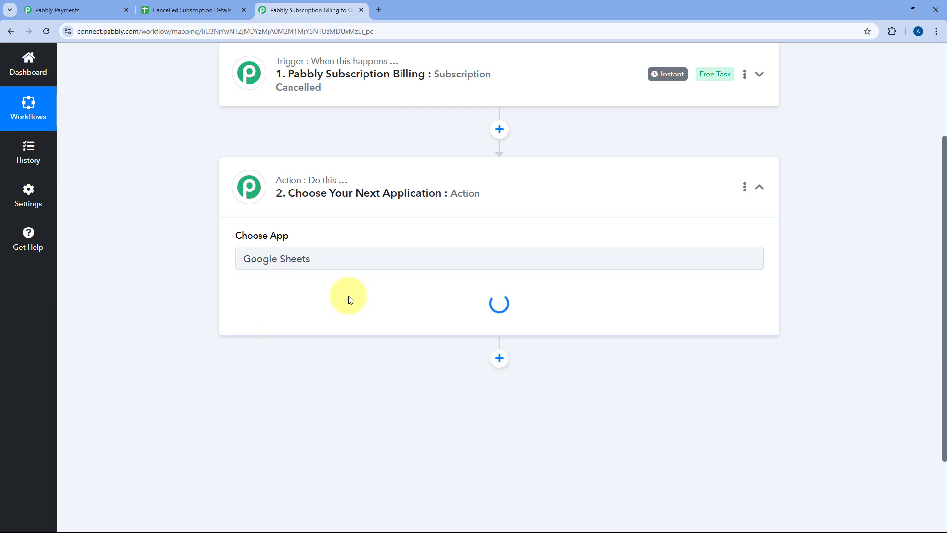
# Step: Set the Google Sheets action event to Add New Row
pyautogui.scroll(-1, 317, 237)
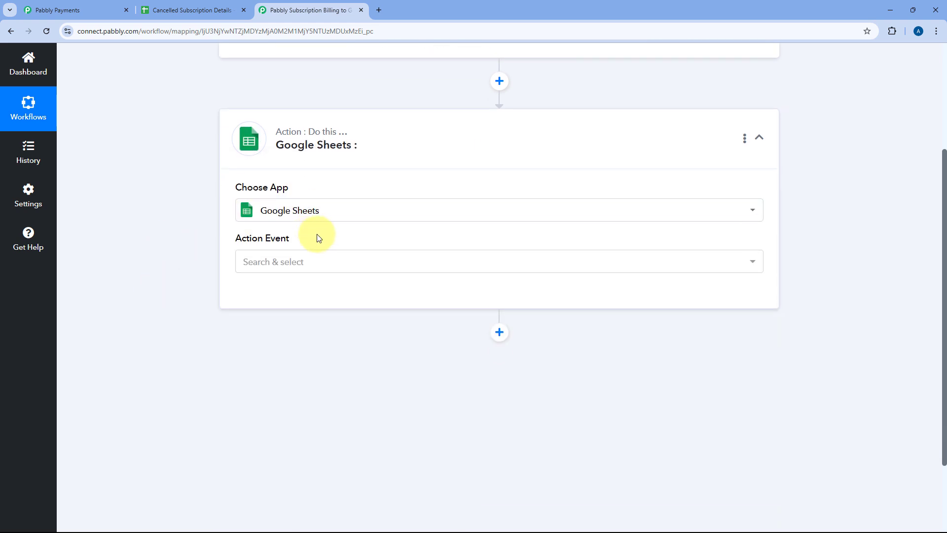
pyautogui.click(315, 260)
pyautogui.scroll(-1, 203, 274)
pyautogui.click(338, 250)
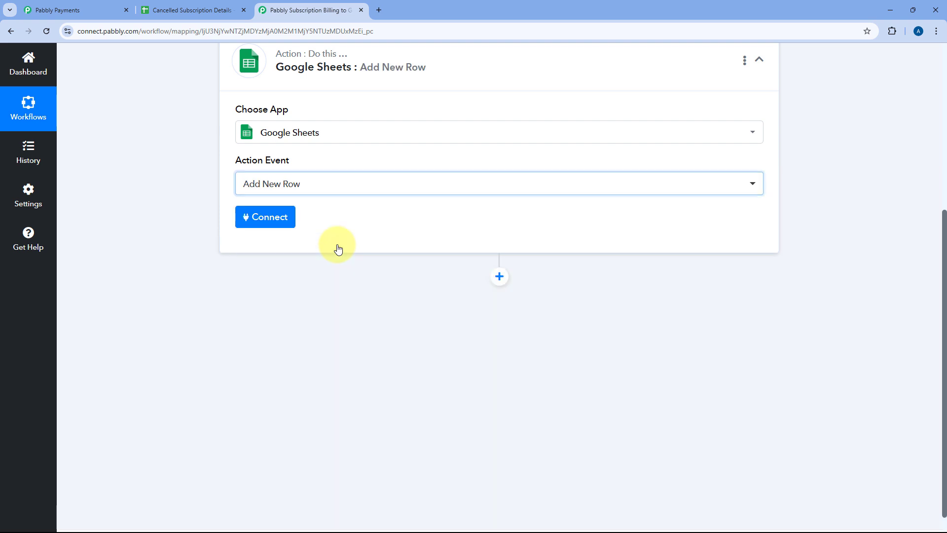
# Step: Add a new Google Sheets connection by signing in with the Google account and granting Pabbly Connect Sheets access
pyautogui.scroll(1, 296, 261)
pyautogui.click(266, 269)
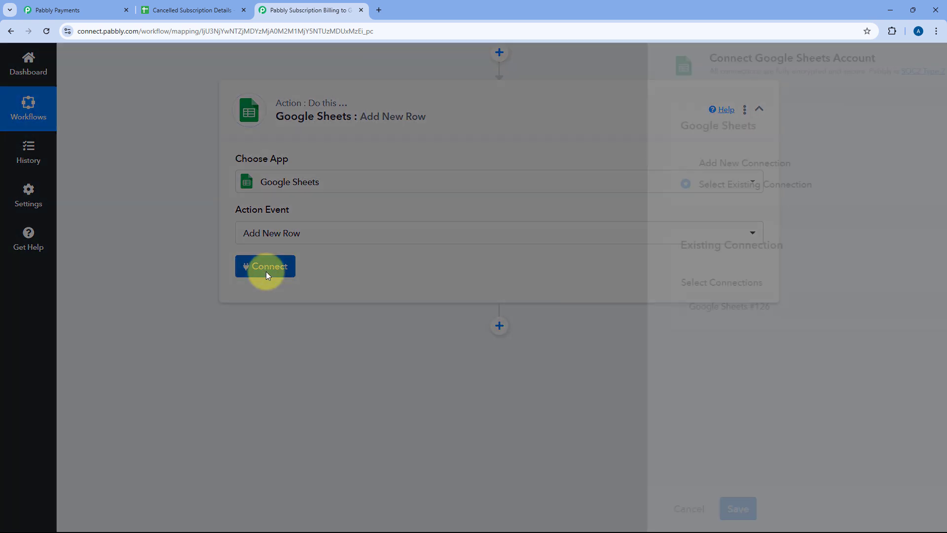
pyautogui.click(439, 165)
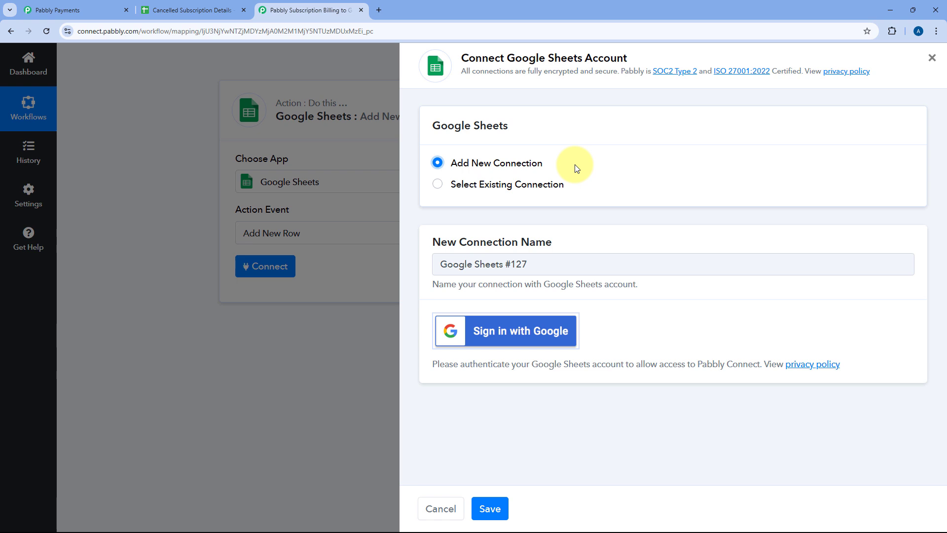
pyautogui.click(509, 337)
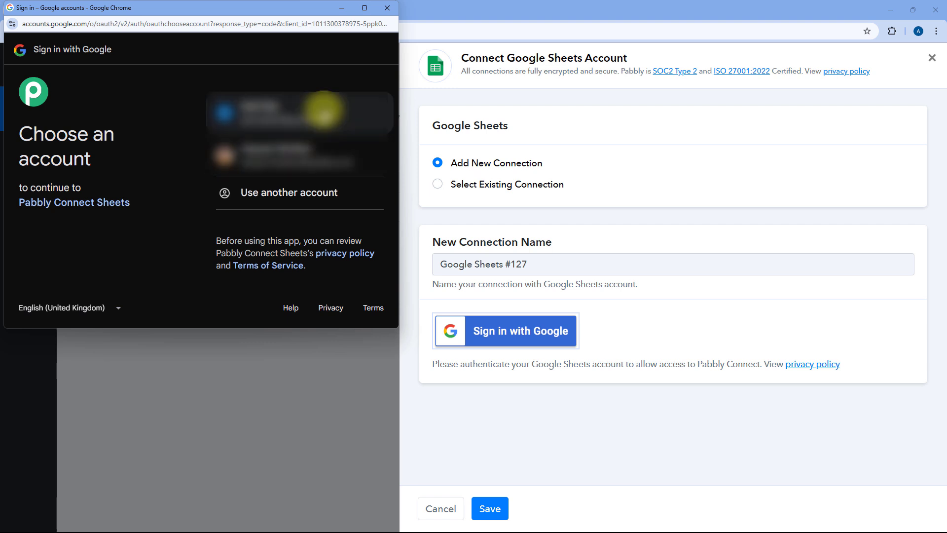
pyautogui.click(324, 109)
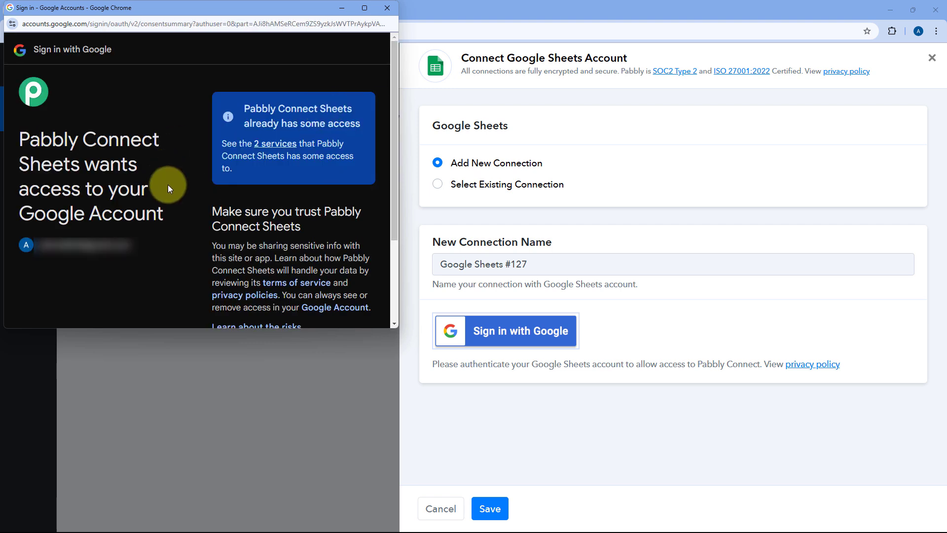
pyautogui.scroll(-3, 205, 191)
pyautogui.click(327, 259)
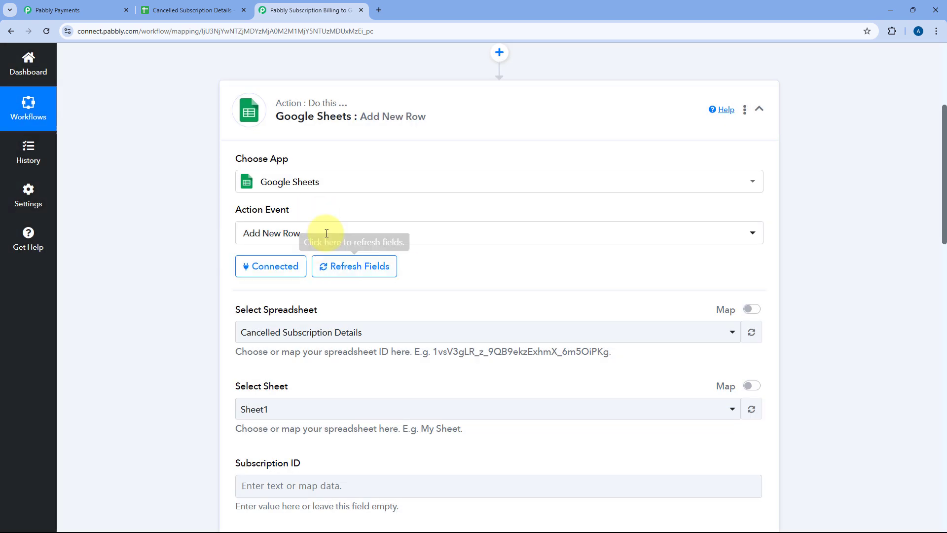
# Step: Browse the list of spreadsheets available in the connected Google Sheets account
pyautogui.scroll(-4, 202, 245)
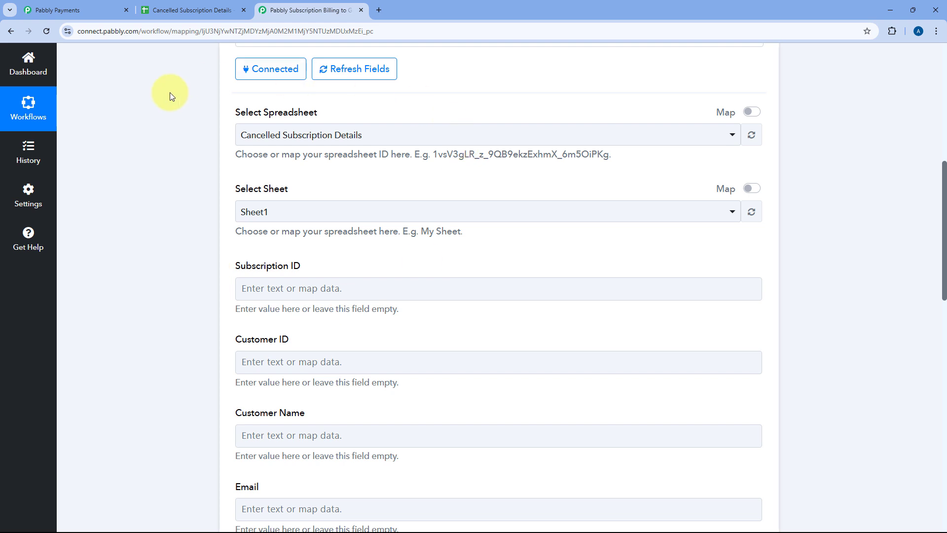
pyautogui.click(379, 137)
pyautogui.scroll(-10, 359, 243)
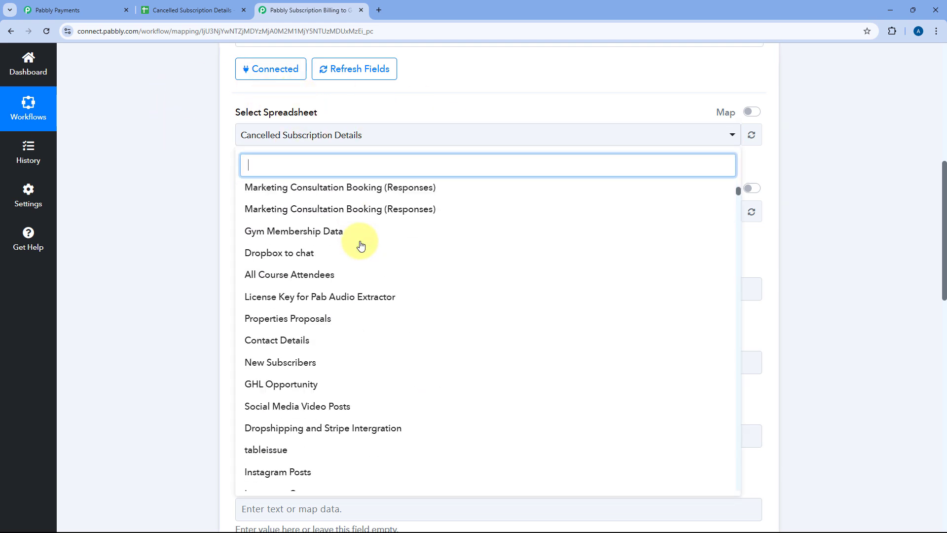
pyautogui.scroll(-11, 361, 245)
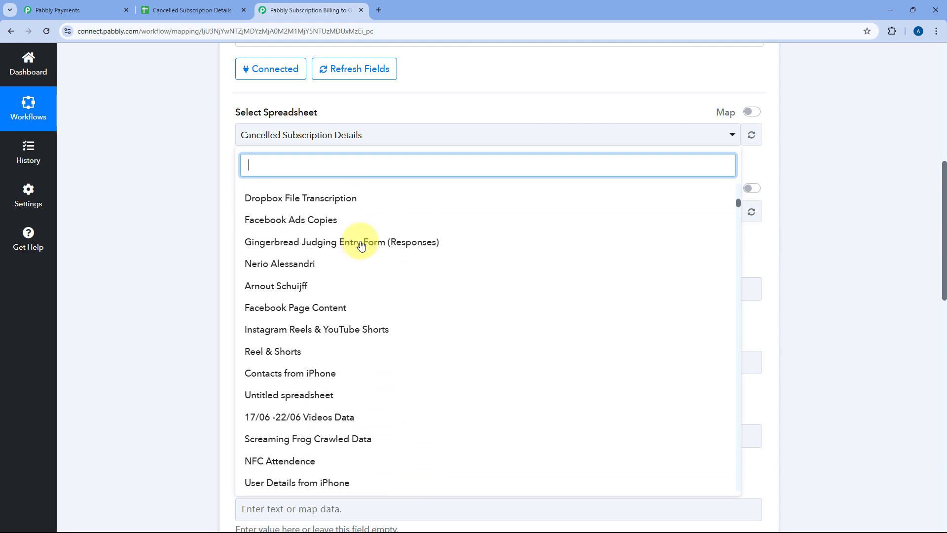
pyautogui.scroll(7, 361, 245)
pyautogui.scroll(15, 360, 245)
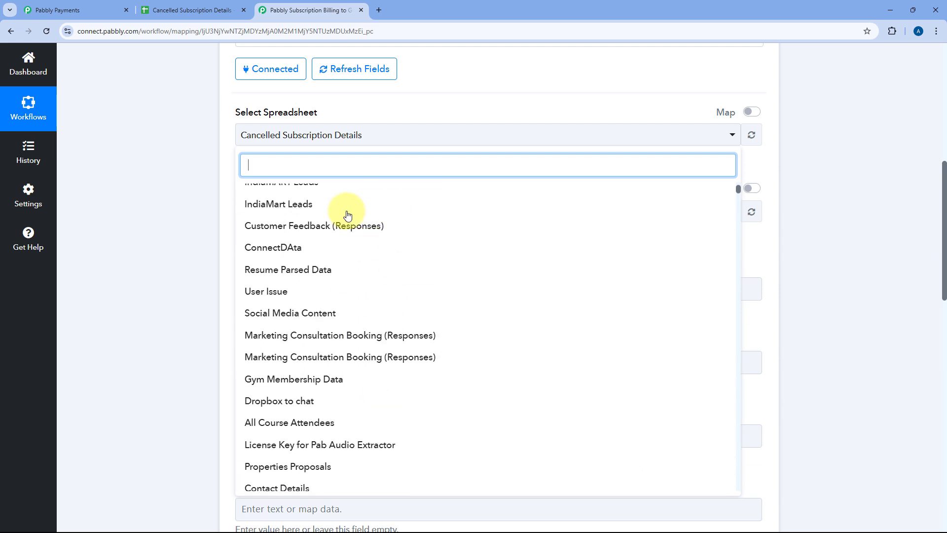
pyautogui.scroll(3, 393, 249)
pyautogui.click(187, 214)
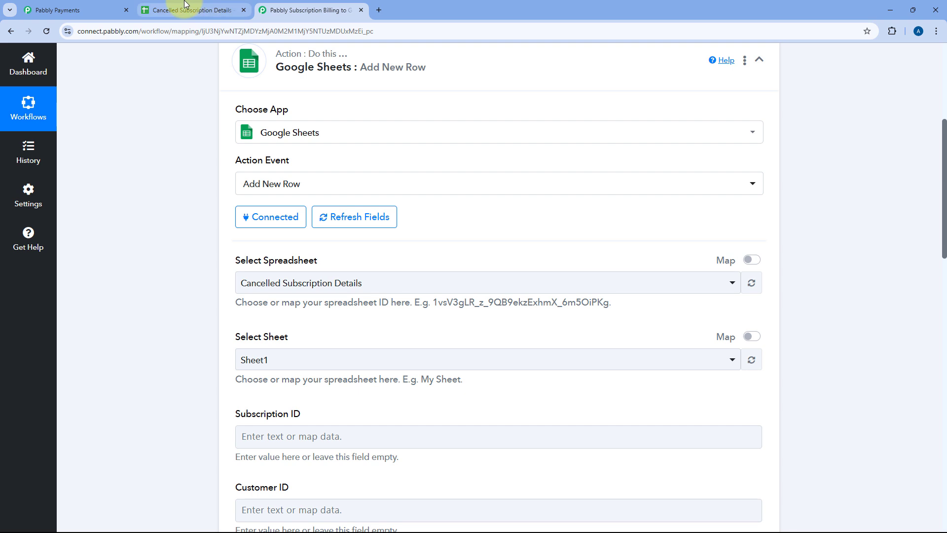
# Step: Check the spreadsheet's name in Google Sheets and select Cancelled Subscription Details as the action's spreadsheet in Pabbly Connect
pyautogui.click(187, 7)
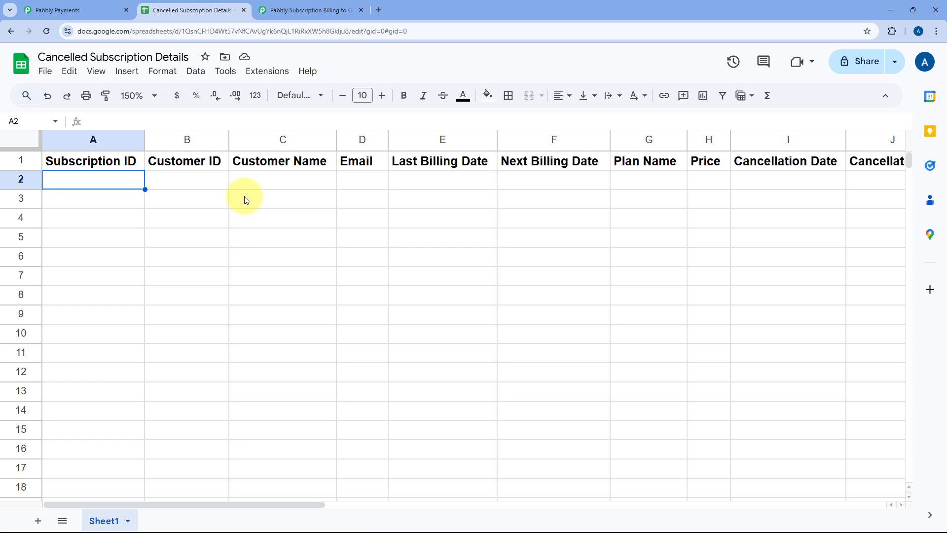
pyautogui.click(316, 9)
pyautogui.click(271, 282)
pyautogui.scroll(-3, 206, 291)
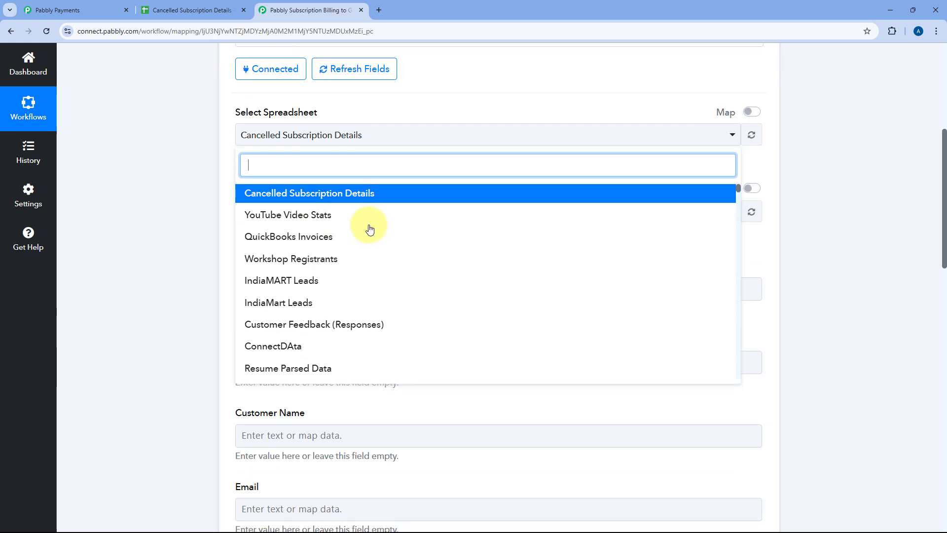
pyautogui.click(265, 193)
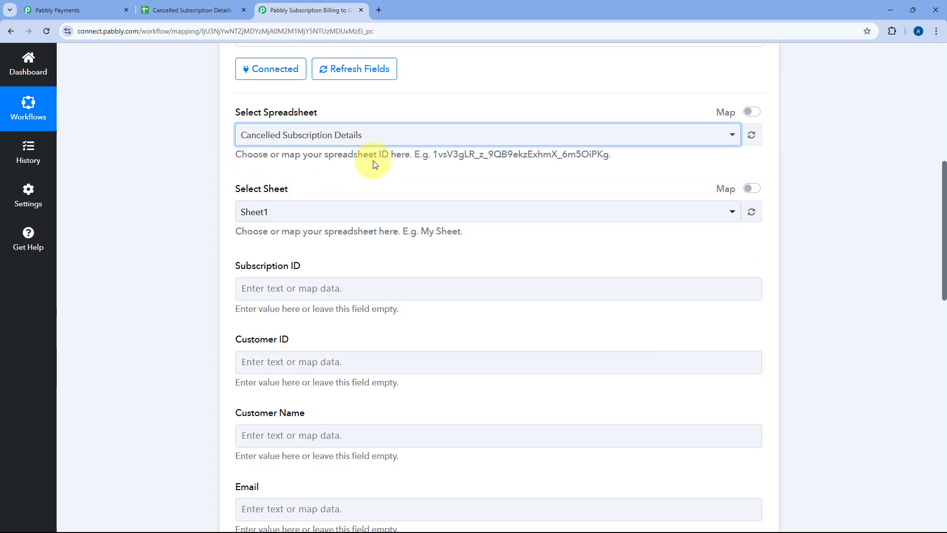
# Step: Check the tab name in the Google Sheets spreadsheet and select Sheet1 as the action's sheet in Pabbly Connect
pyautogui.scroll(-2, 242, 109)
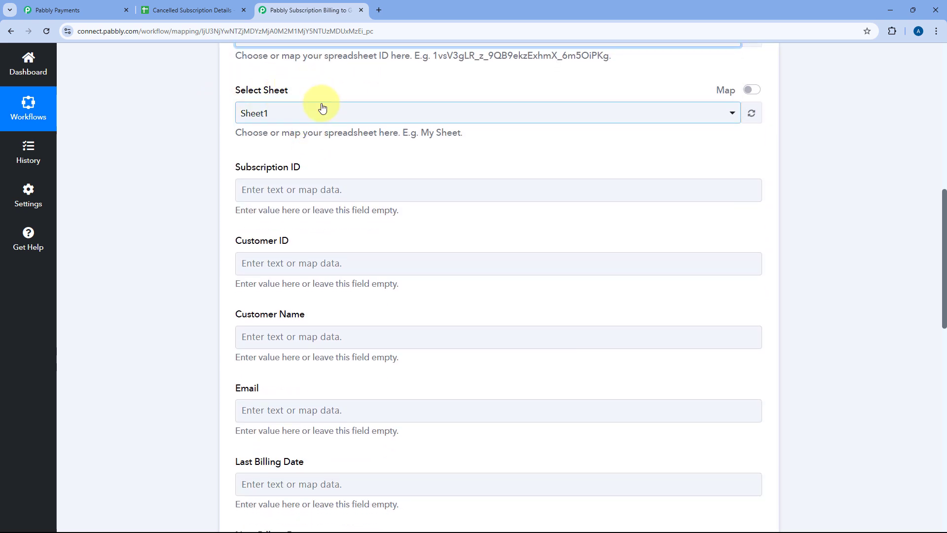
pyautogui.click(229, 11)
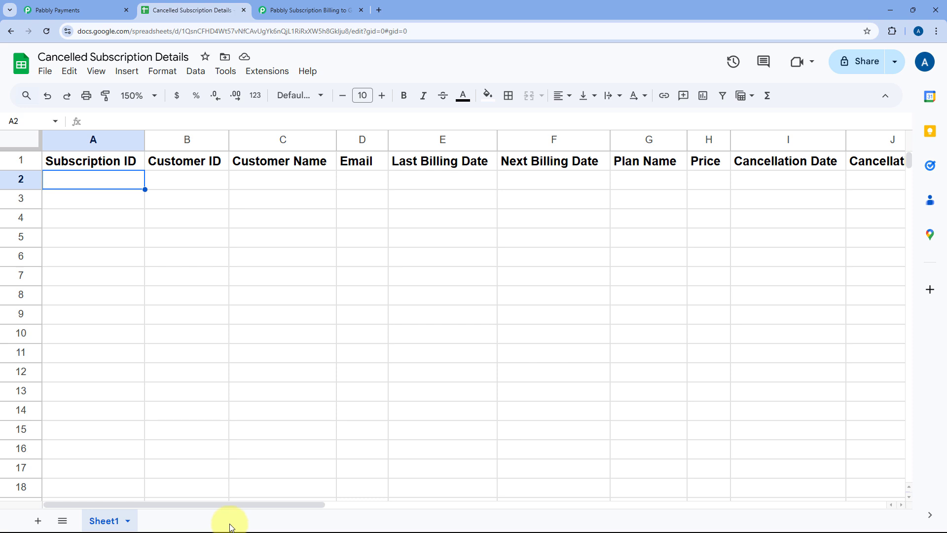
pyautogui.click(338, 9)
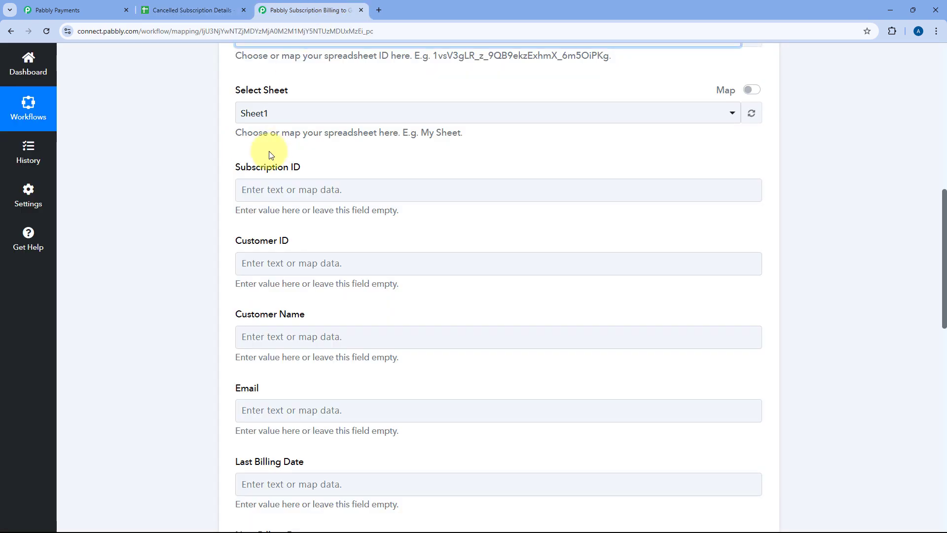
pyautogui.click(293, 112)
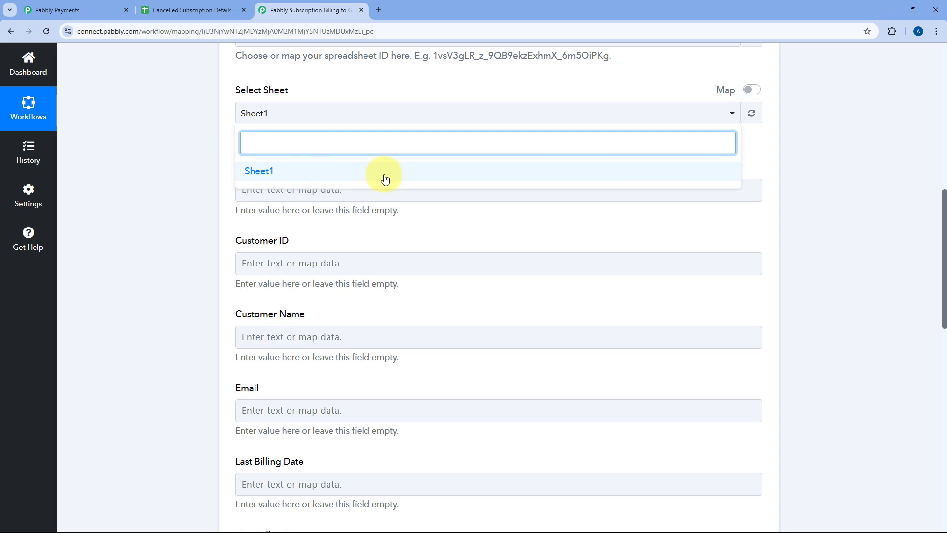
pyautogui.click(192, 10)
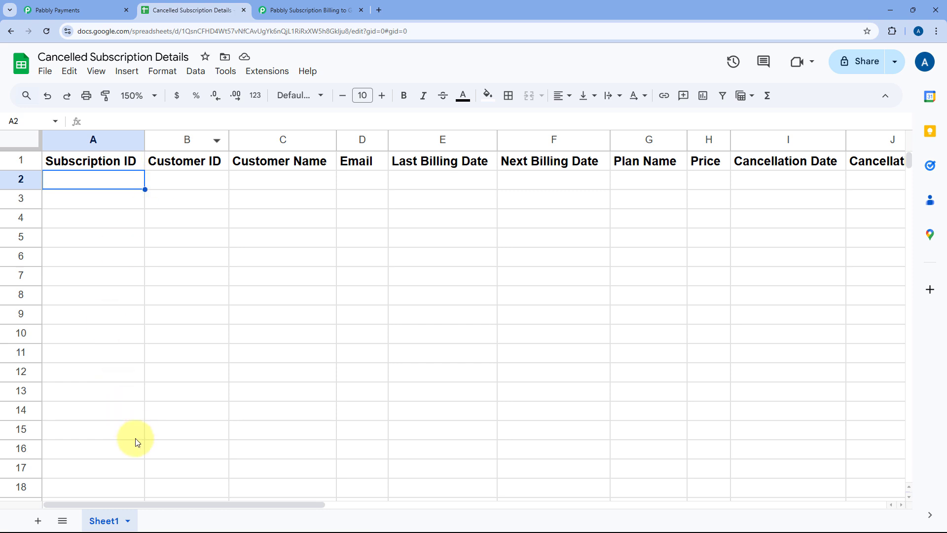
pyautogui.click(323, 4)
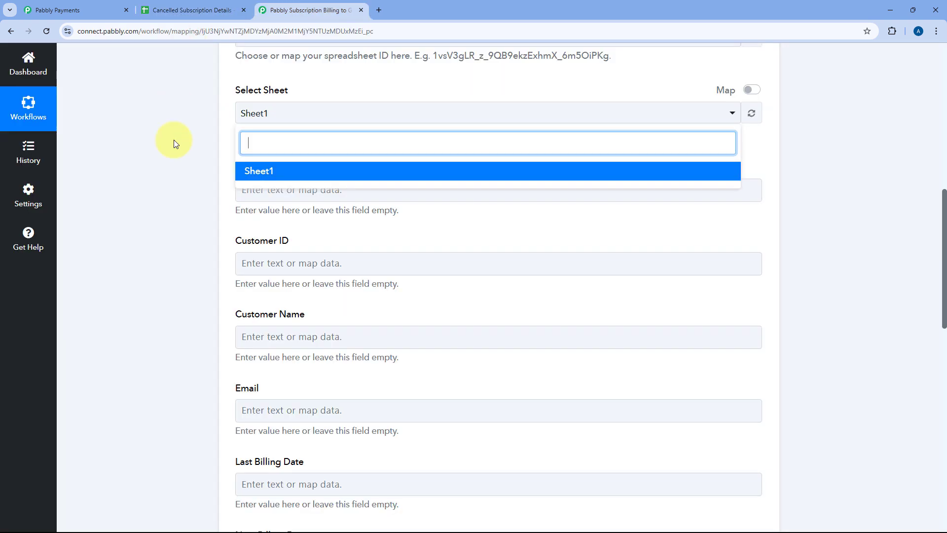
pyautogui.click(268, 172)
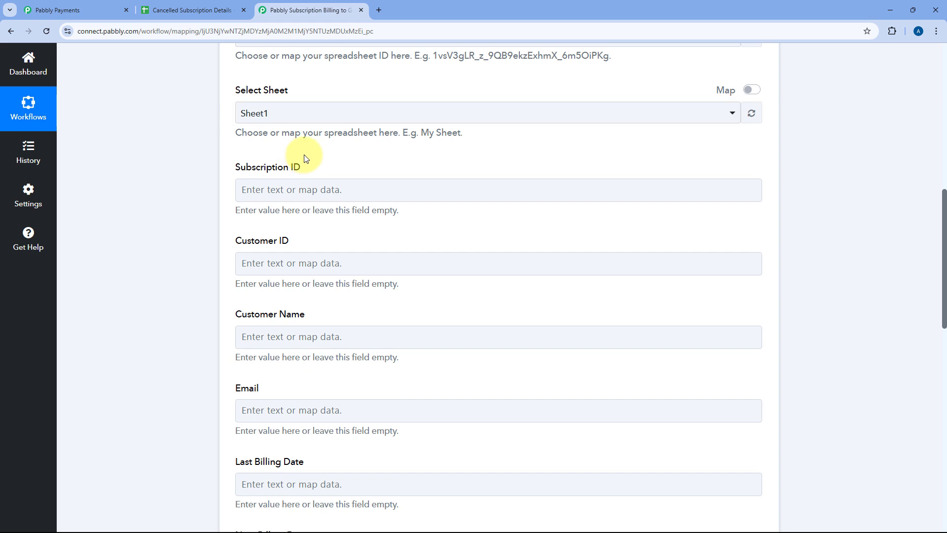
# Step: Compare the column headers in the Cancelled Subscription Details spreadsheet with the Google Sheets action's row fields in Pabbly Connect
pyautogui.click(192, 9)
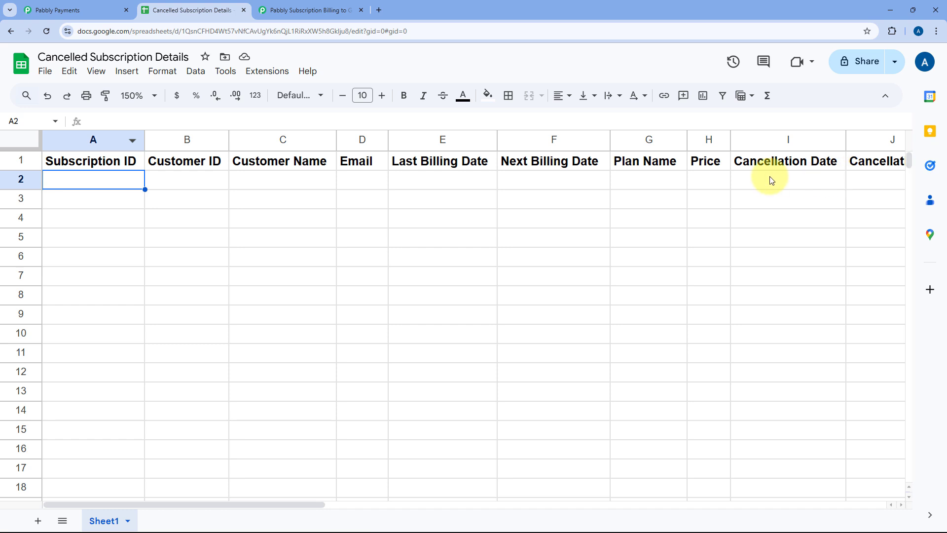
pyautogui.click(313, 6)
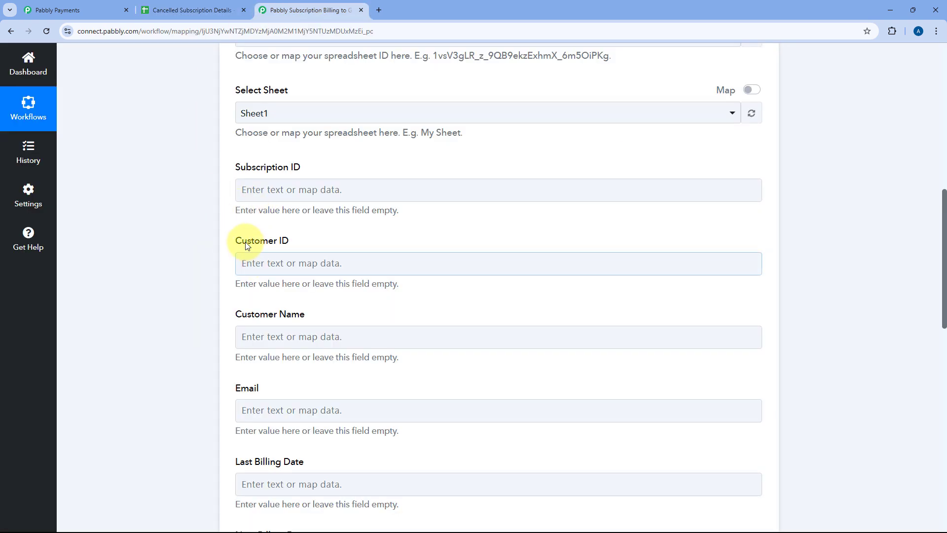
pyautogui.scroll(-1, 238, 224)
pyautogui.click(244, 140)
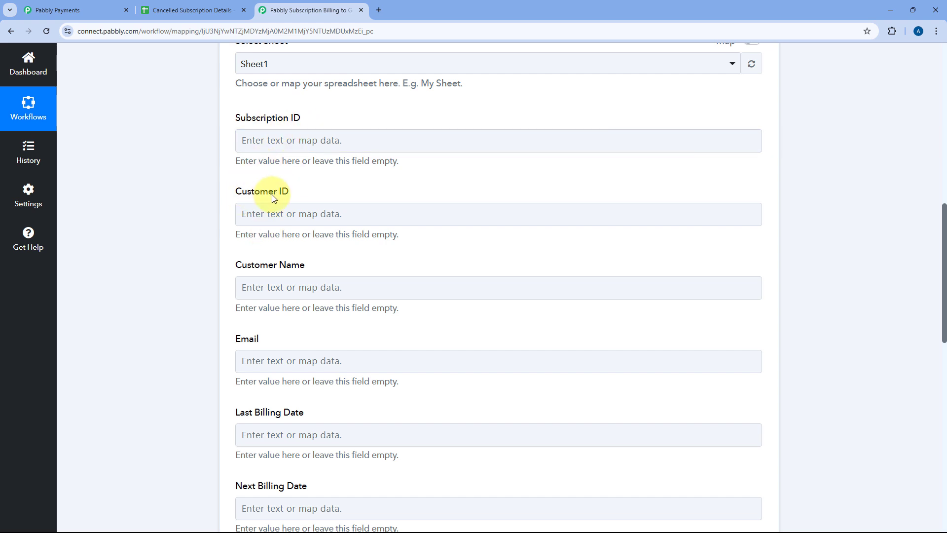
pyautogui.scroll(-1, 272, 196)
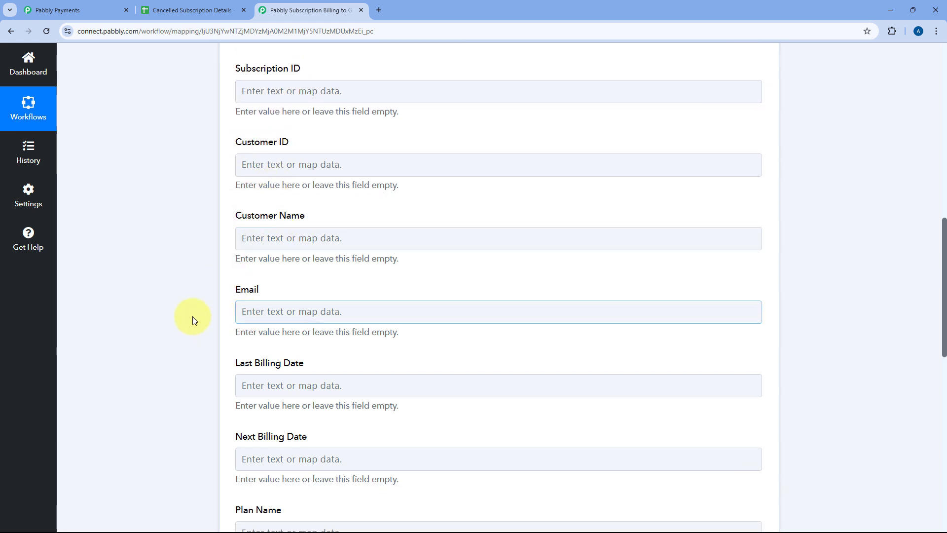
pyautogui.scroll(-5, 196, 268)
pyautogui.scroll(4, 196, 269)
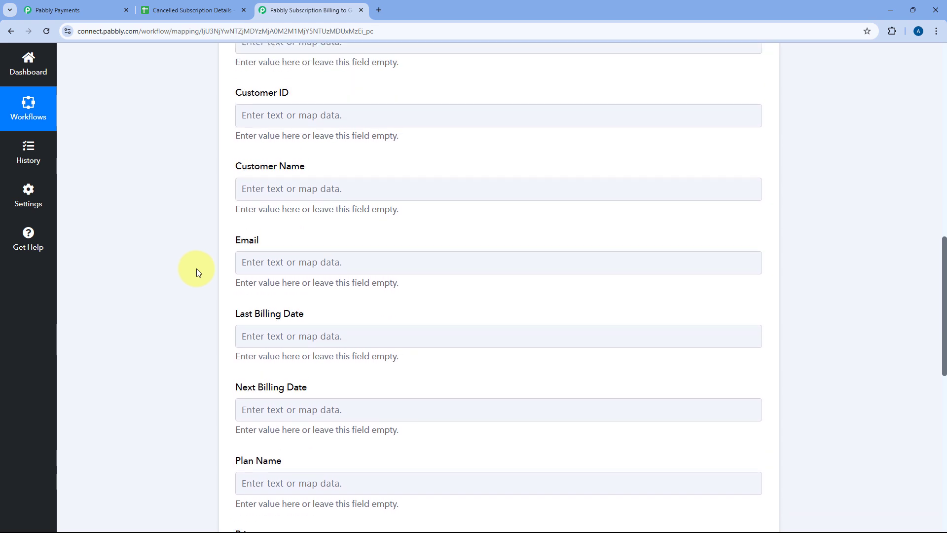
pyautogui.scroll(2, 237, 197)
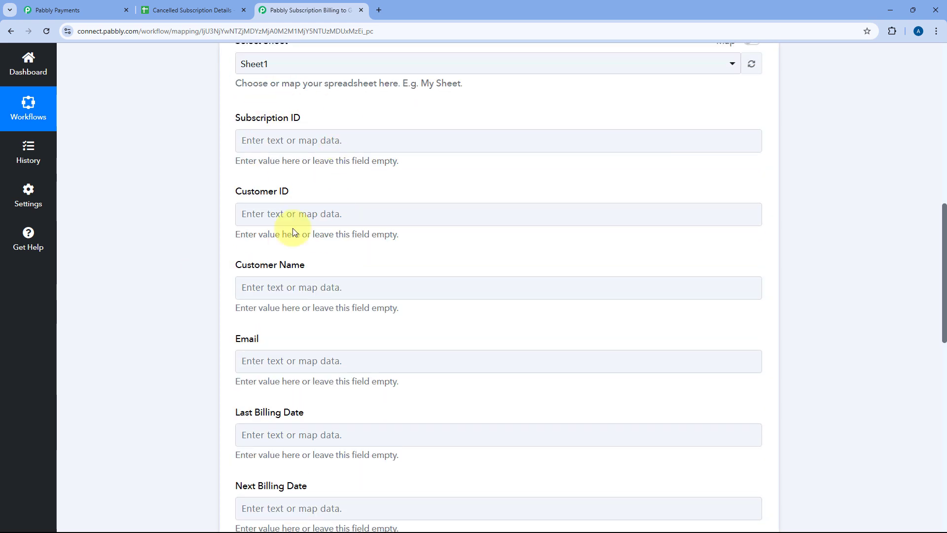
# Step: Expand the Subscription Cancelled trigger and review the data captured in its webhook response
pyautogui.scroll(10, 281, 217)
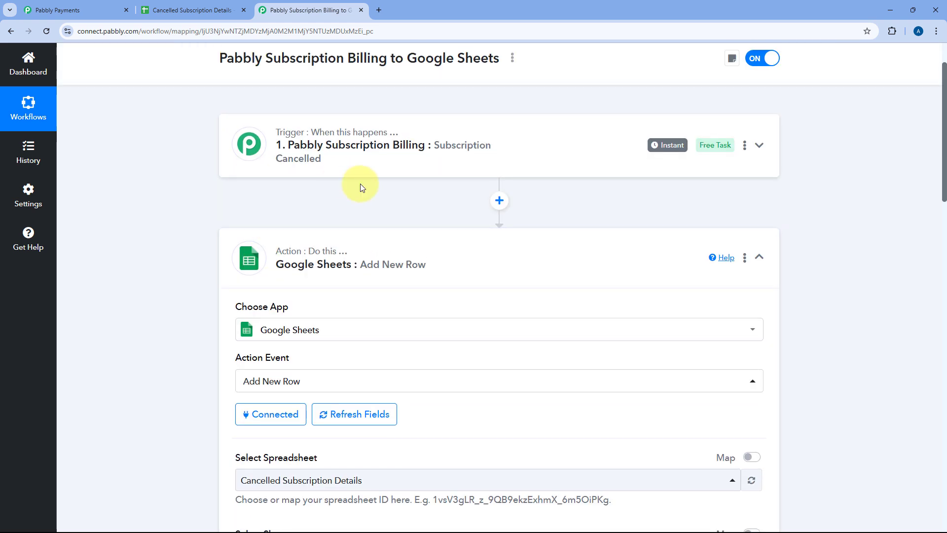
pyautogui.click(445, 150)
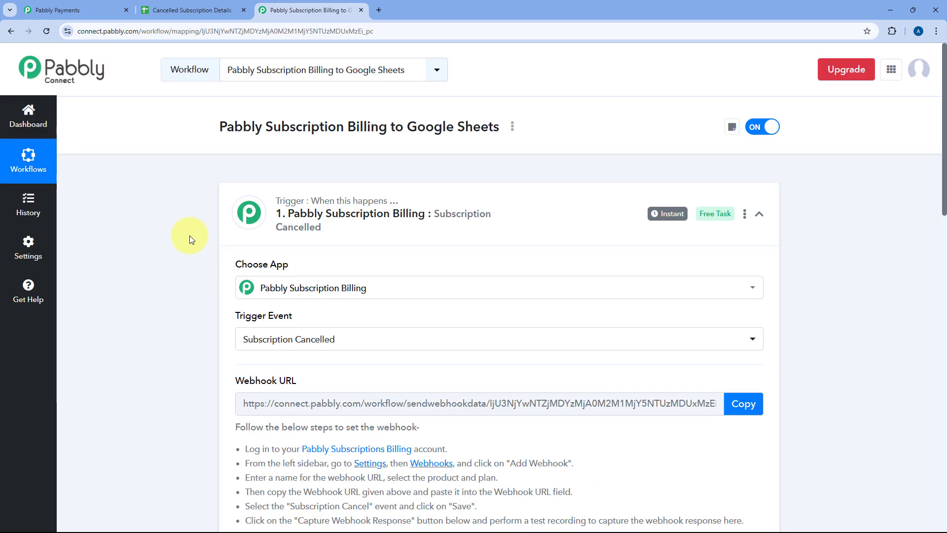
pyautogui.scroll(-5, 190, 235)
pyautogui.scroll(-6, 188, 236)
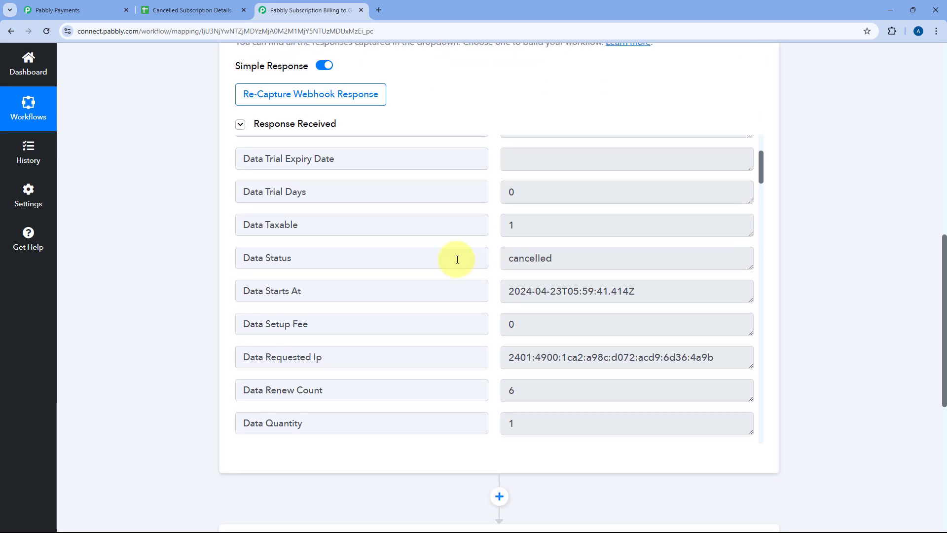
pyautogui.scroll(3, 468, 232)
pyautogui.scroll(-1, 481, 125)
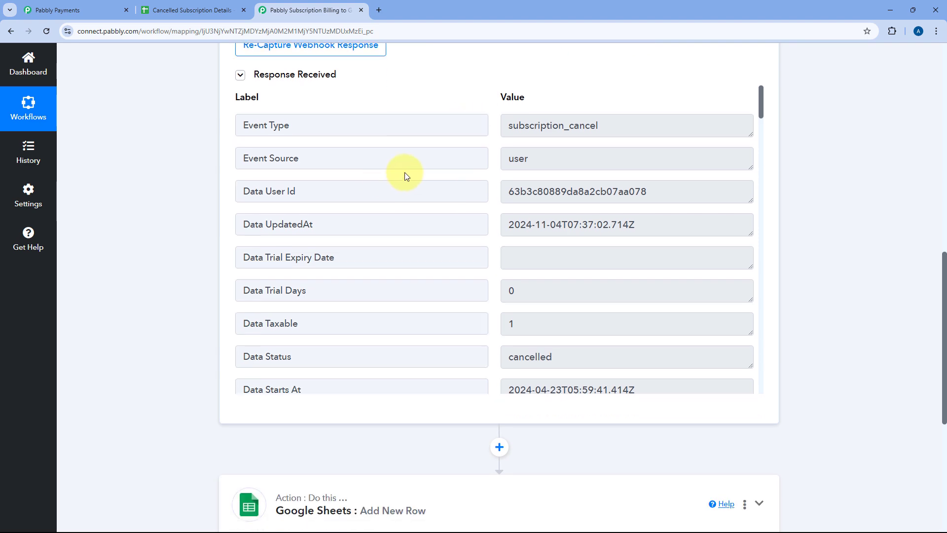
# Step: Reopen the Google Sheets Add New Row action and map the trigger's Data Id to the Subscription ID field
pyautogui.scroll(-6, 174, 198)
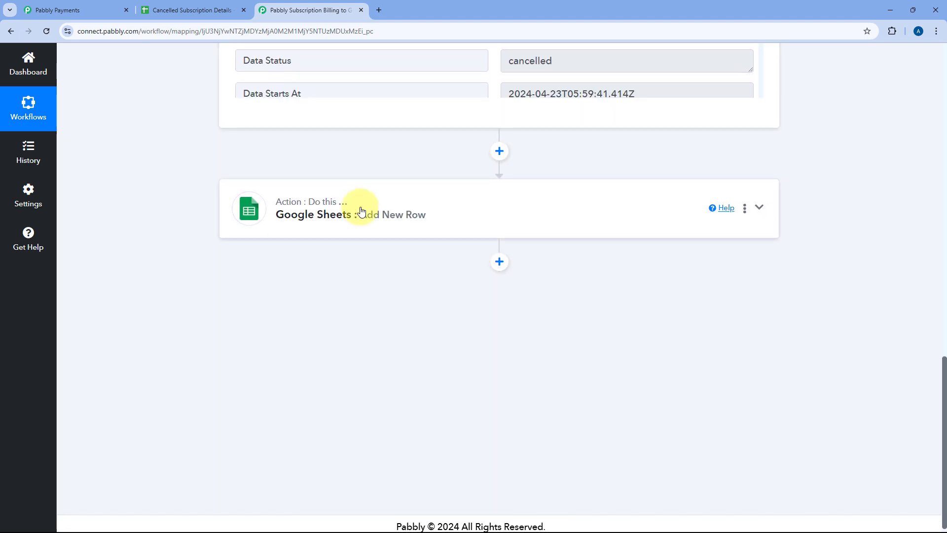
pyautogui.click(361, 211)
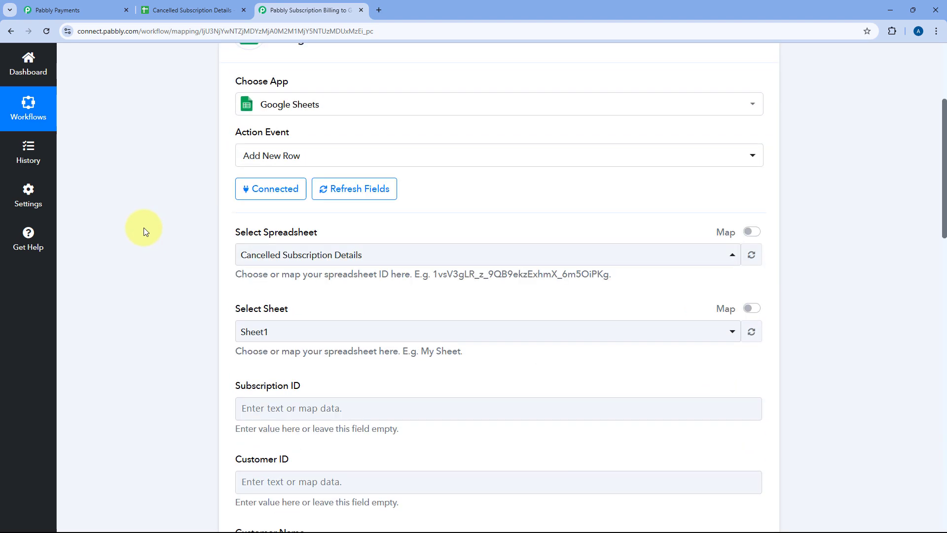
pyautogui.scroll(-3, 144, 227)
pyautogui.scroll(7, 143, 227)
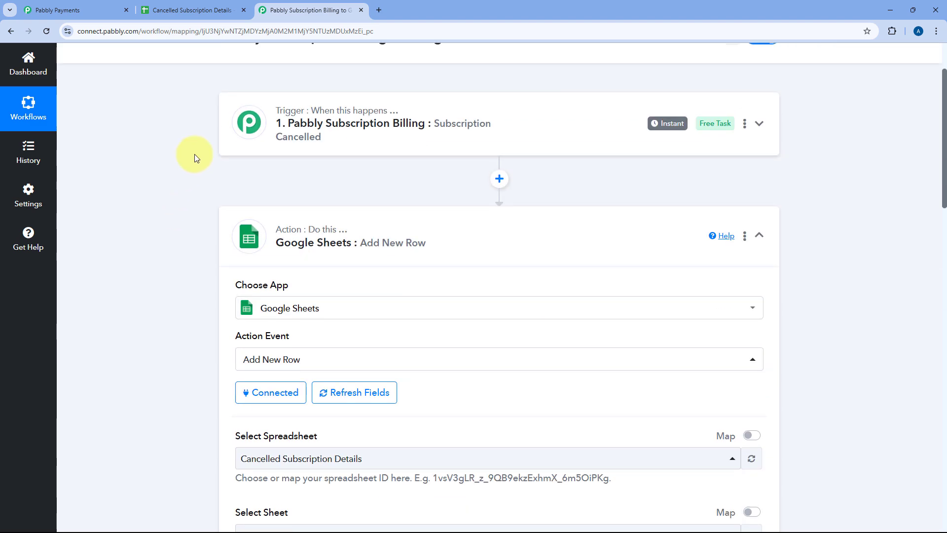
pyautogui.scroll(-9, 191, 241)
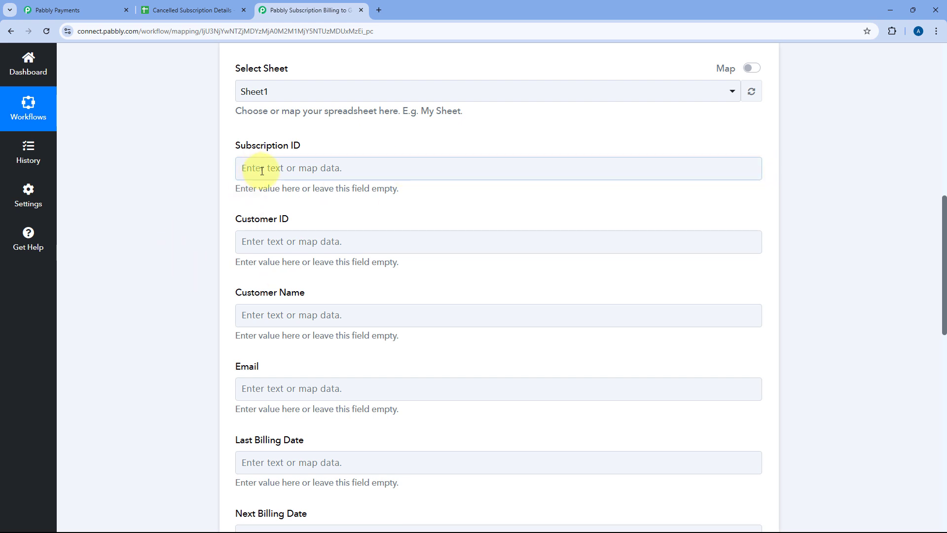
pyautogui.click(278, 166)
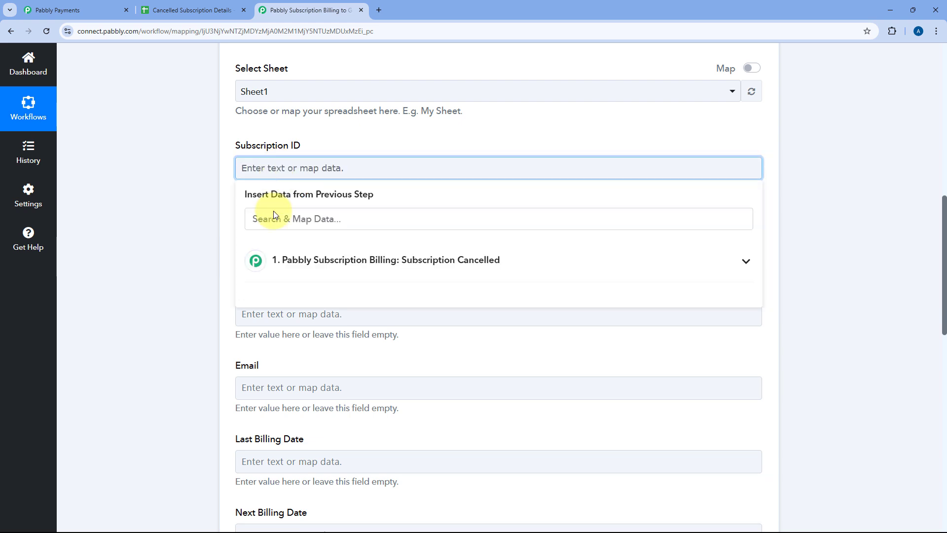
pyautogui.click(348, 266)
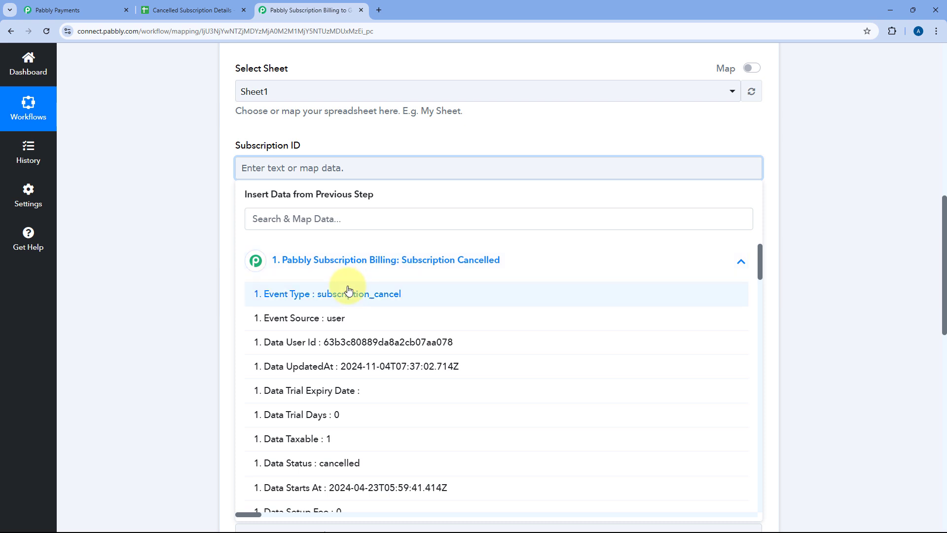
pyautogui.scroll(-3, 350, 299)
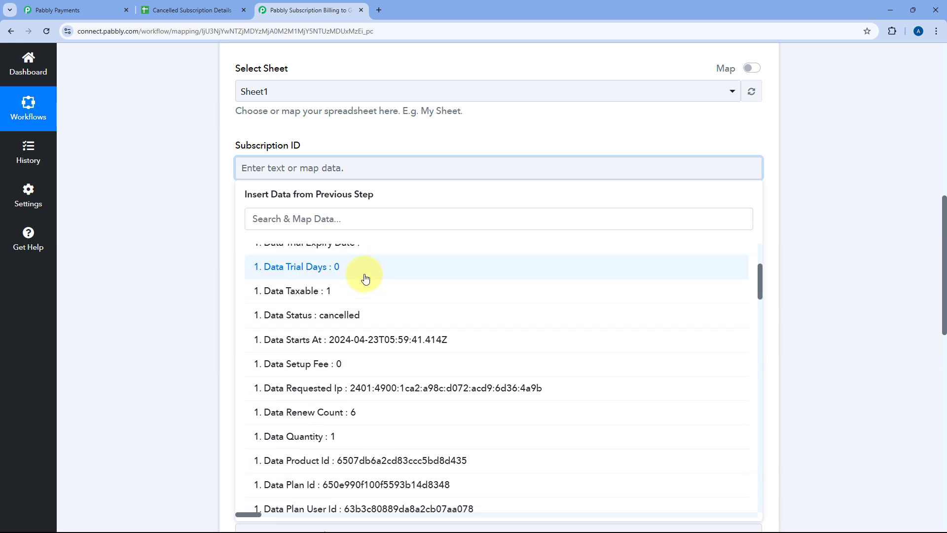
pyautogui.scroll(-7, 364, 278)
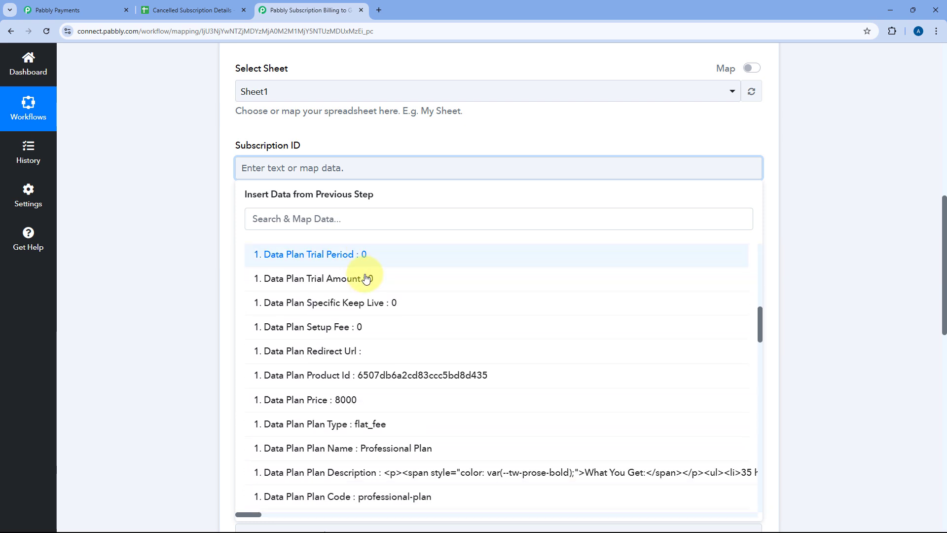
pyautogui.scroll(-7, 365, 278)
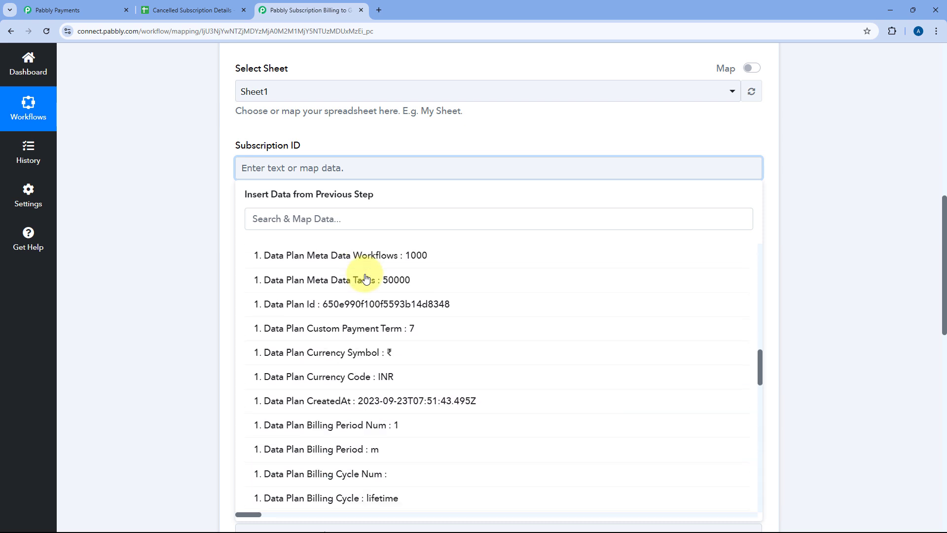
pyautogui.scroll(-6, 360, 286)
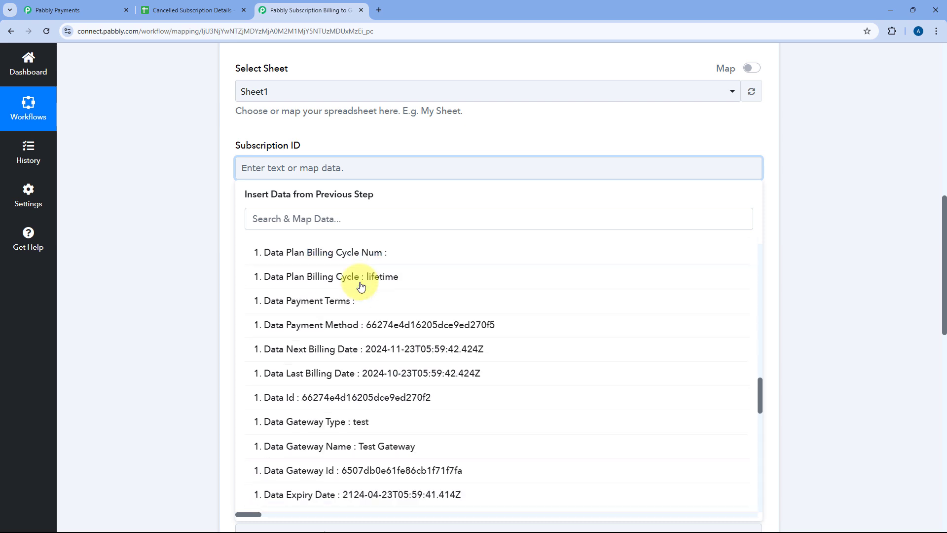
pyautogui.click(319, 323)
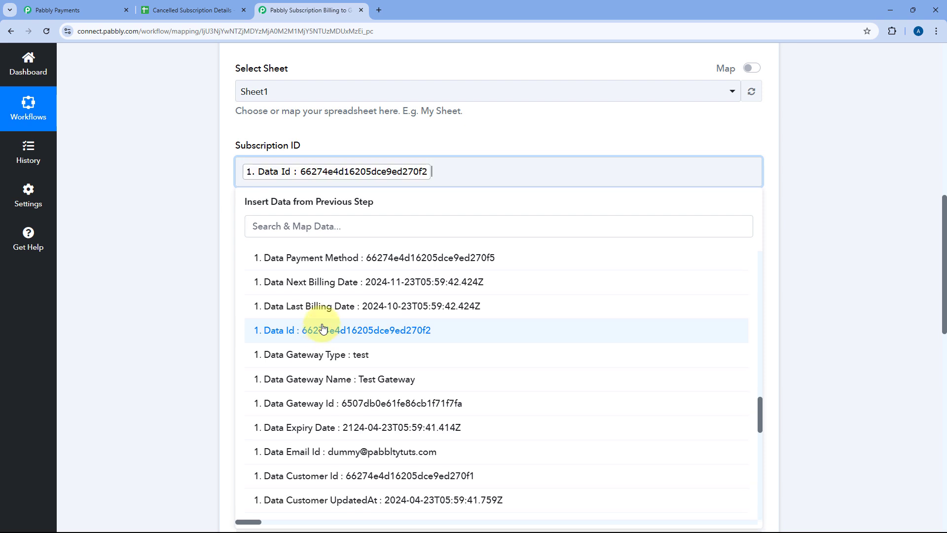
pyautogui.click(194, 206)
# Step: Search the trigger data for "cUS" and map Data Customer Id to the Customer ID field
pyautogui.scroll(-2, 195, 207)
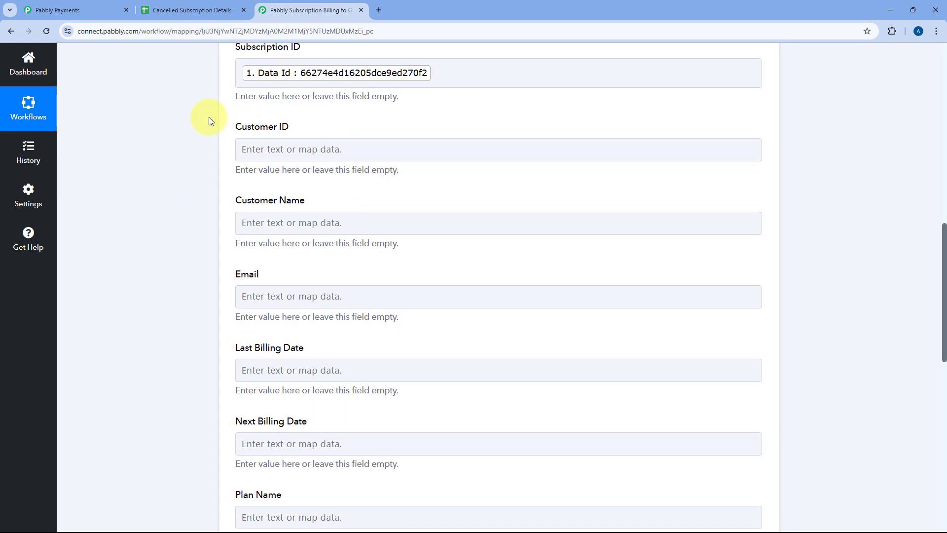
pyautogui.click(269, 149)
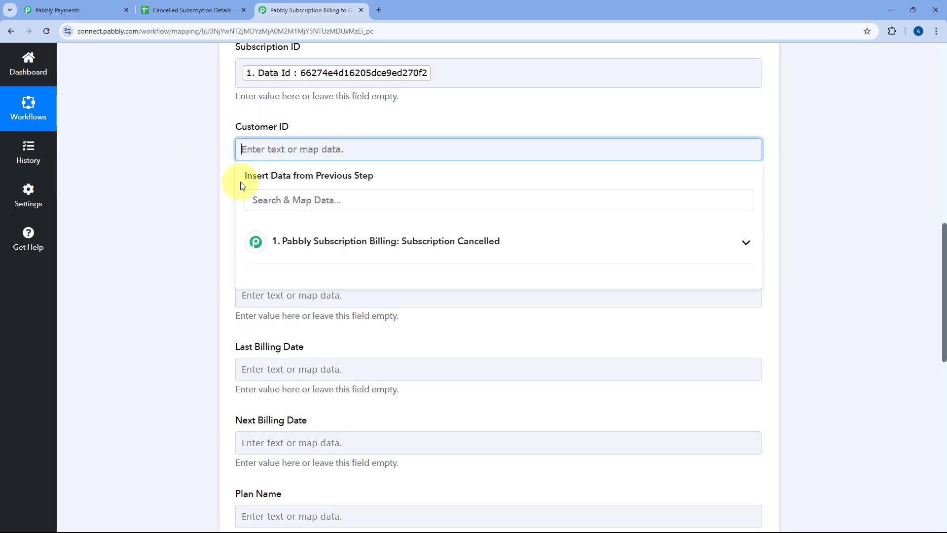
pyautogui.click(333, 251)
pyautogui.click(321, 200)
pyautogui.write('cUS')
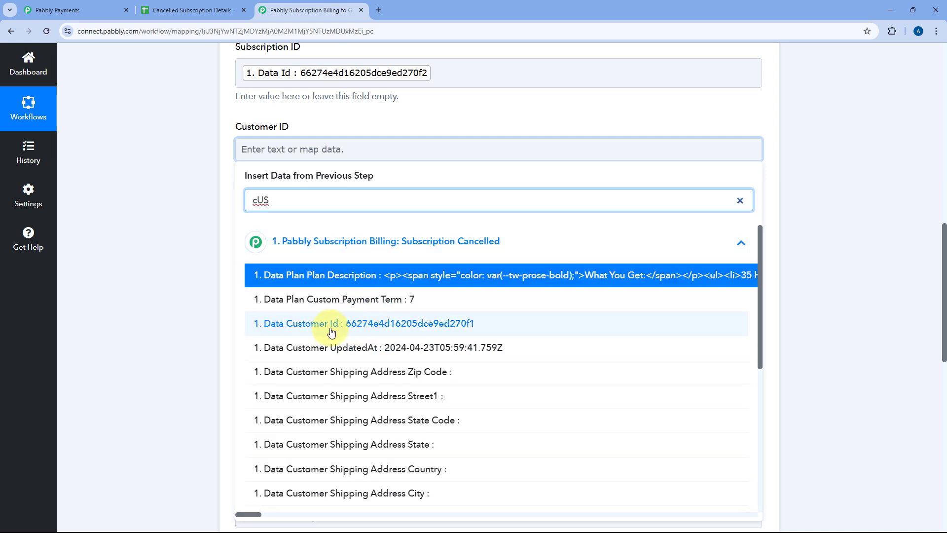
pyautogui.click(330, 328)
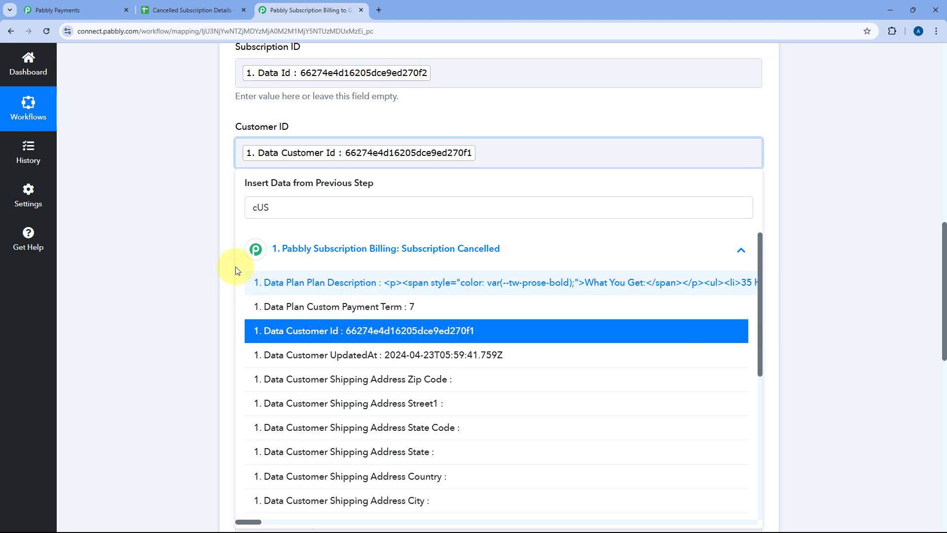
pyautogui.click(220, 251)
# Step: Search the trigger data for "Name" and map Data Customer First Name followed by Data Customer Last Name to the Customer Name field
pyautogui.scroll(-1, 278, 251)
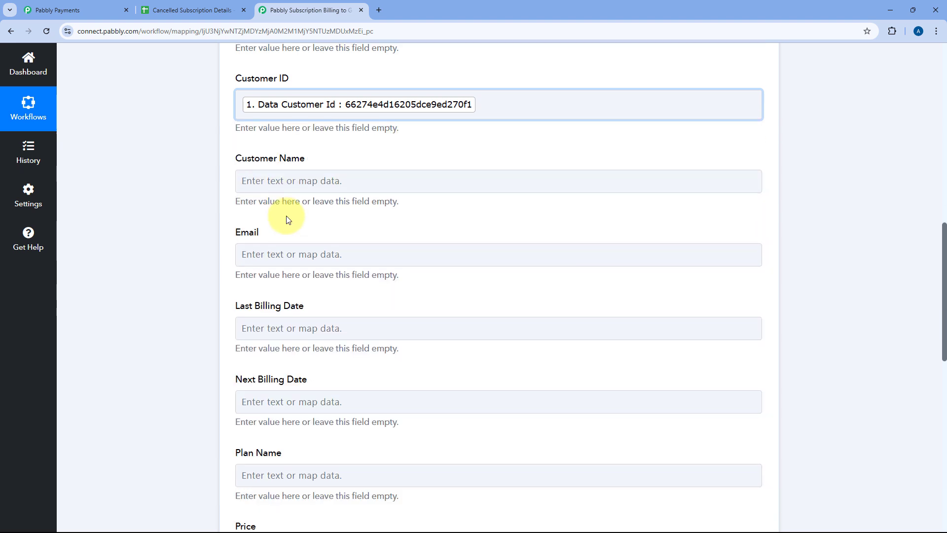
pyautogui.click(288, 185)
pyautogui.write('Name')
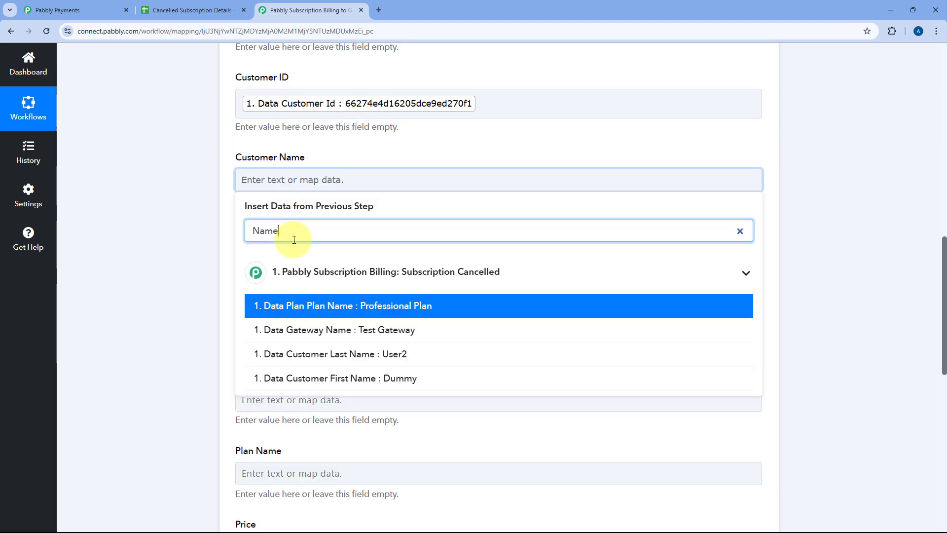
pyautogui.click(336, 384)
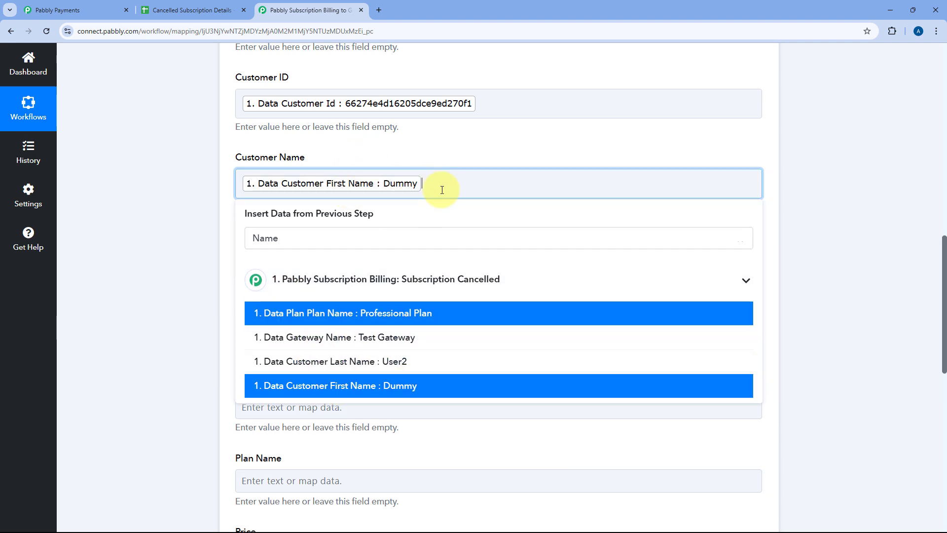
pyautogui.click(386, 361)
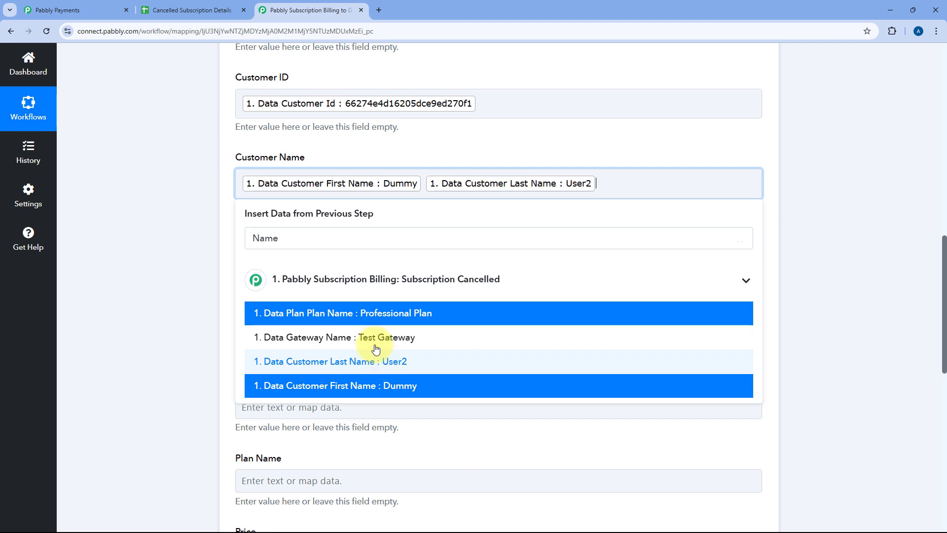
pyautogui.click(401, 155)
# Step: Search the trigger data for "Email" and map Data Email Id to the Email field
pyautogui.click(254, 265)
pyautogui.scroll(-2, 191, 265)
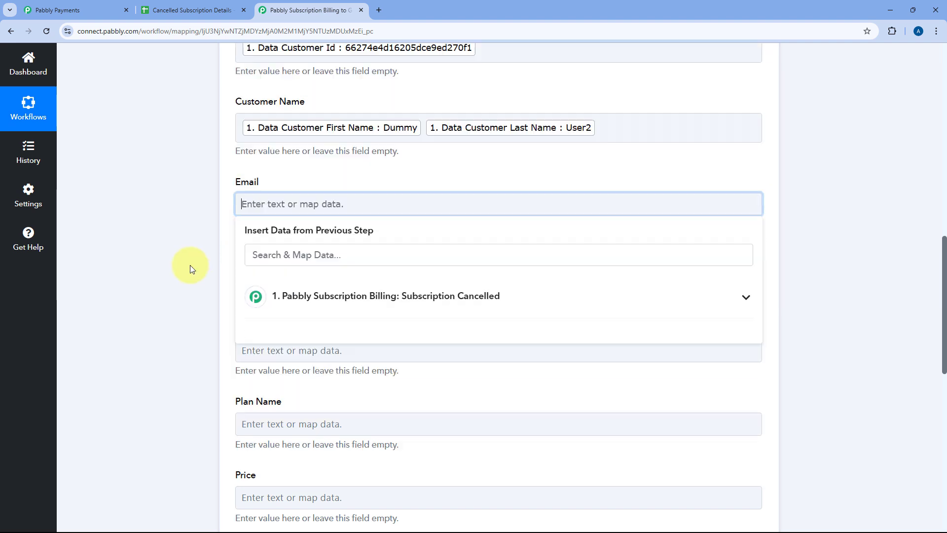
pyautogui.click(269, 212)
pyautogui.write('Email')
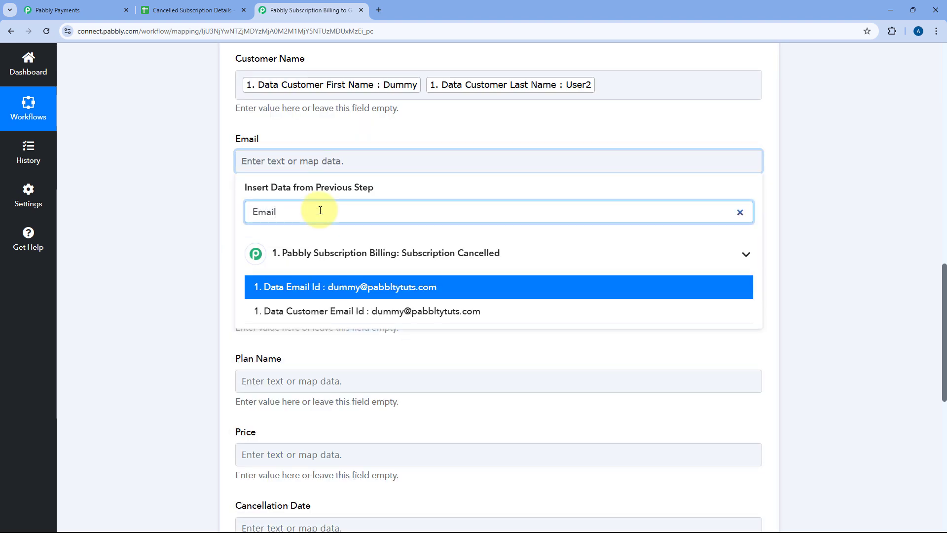
pyautogui.click(314, 289)
pyautogui.click(216, 217)
# Step: Map the trigger's Data Last Billing Date to the Last Billing Date field
pyautogui.scroll(-1, 215, 217)
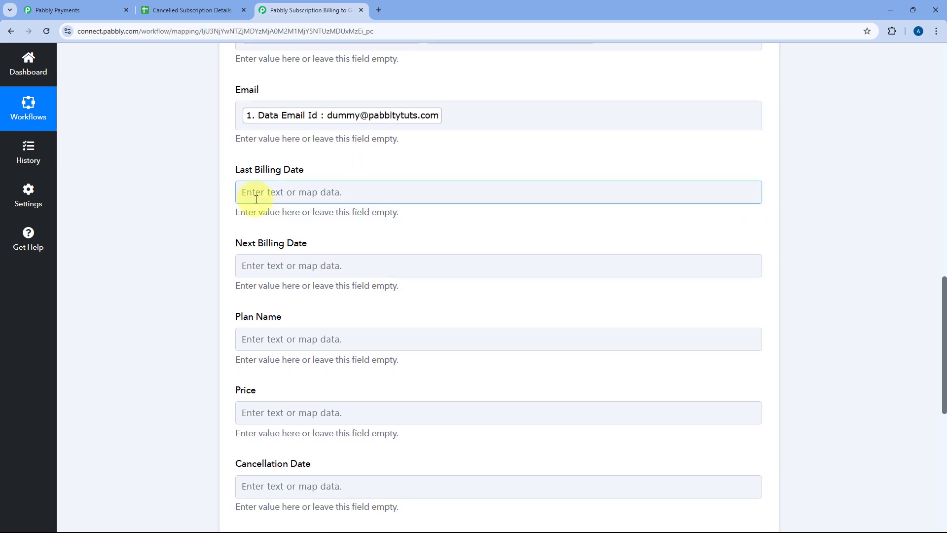
pyautogui.click(256, 199)
pyautogui.click(343, 275)
pyautogui.scroll(-5, 209, 273)
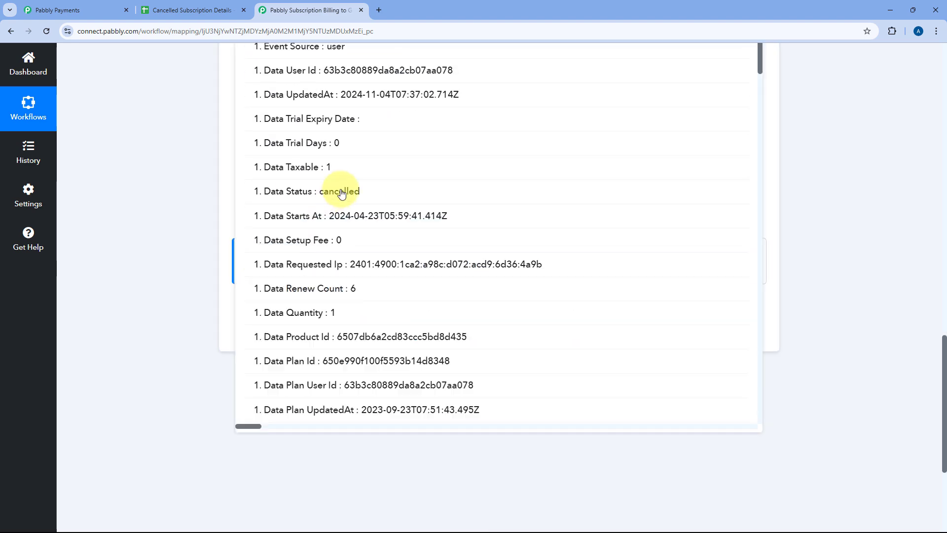
pyautogui.scroll(-3, 345, 187)
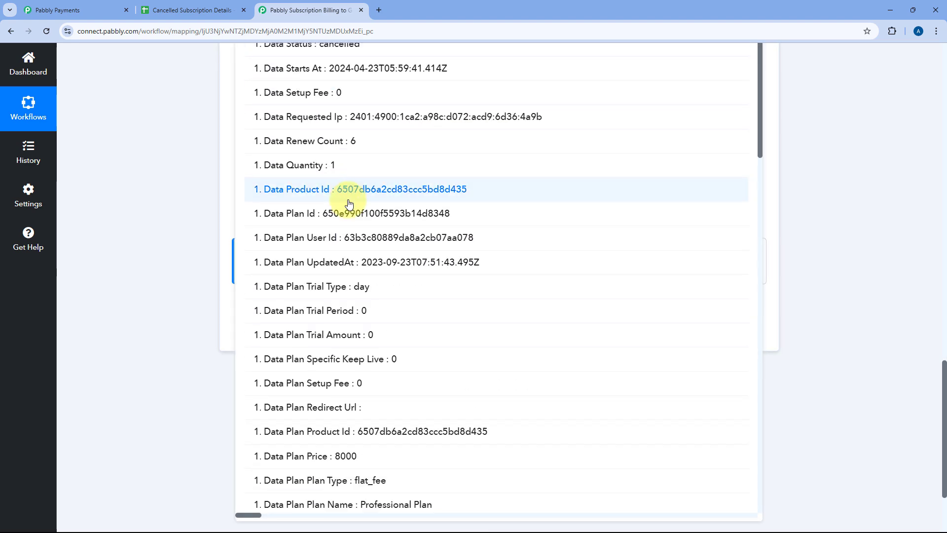
pyautogui.scroll(-9, 349, 204)
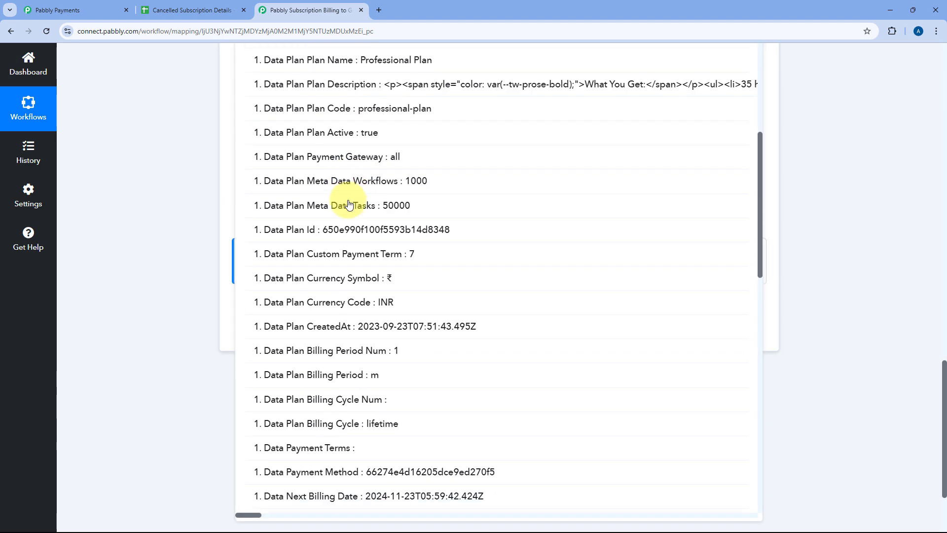
pyautogui.scroll(-6, 349, 203)
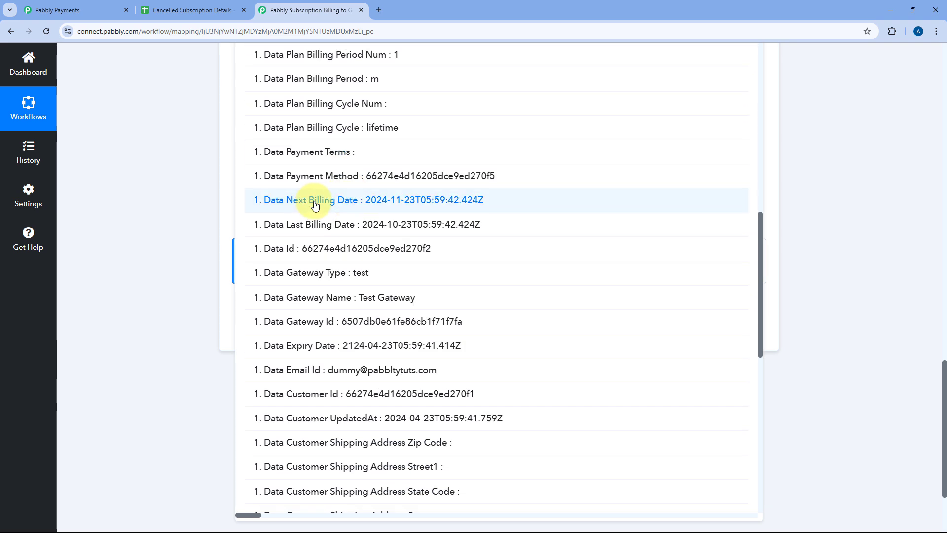
pyautogui.click(329, 231)
# Step: Map the trigger's Data Next Billing Date to the Next Billing Date field
pyautogui.scroll(-5, 199, 215)
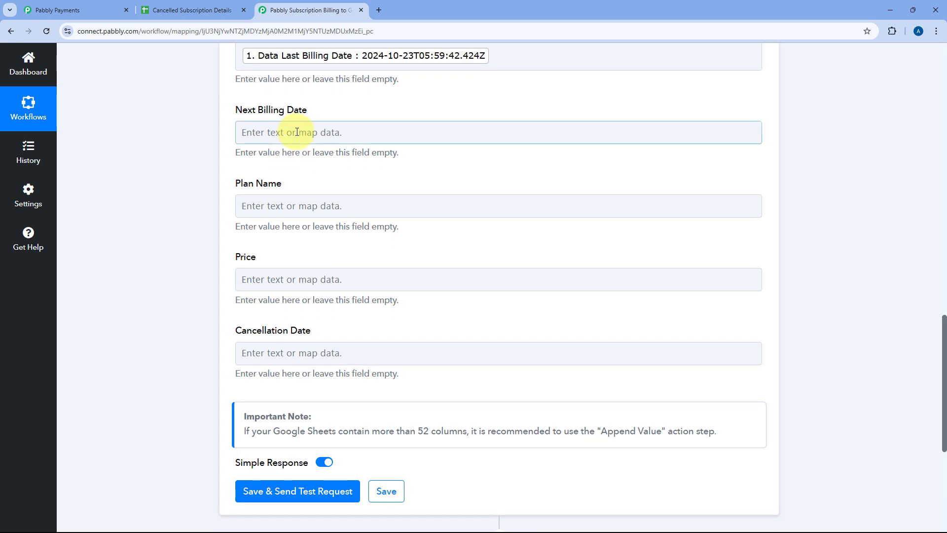
pyautogui.click(297, 132)
pyautogui.click(303, 219)
pyautogui.scroll(-10, 310, 257)
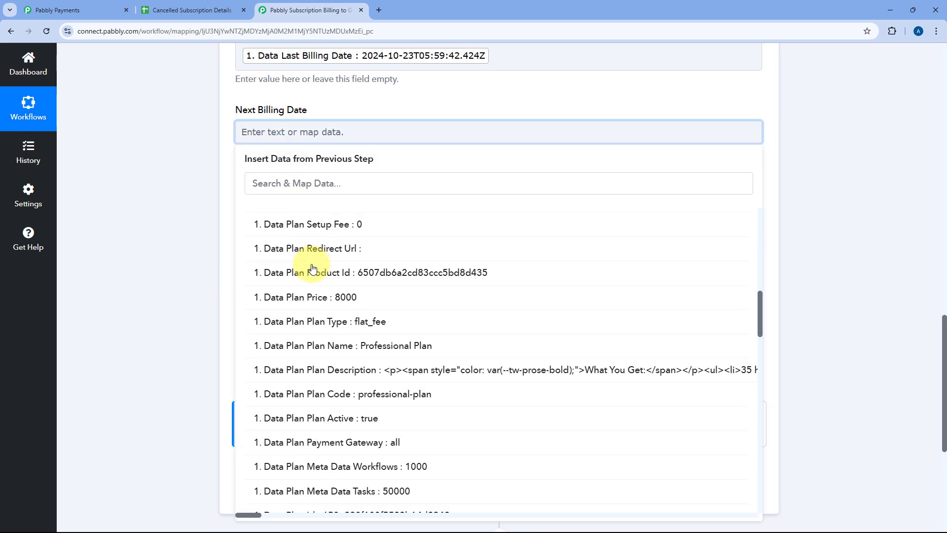
pyautogui.scroll(-10, 311, 269)
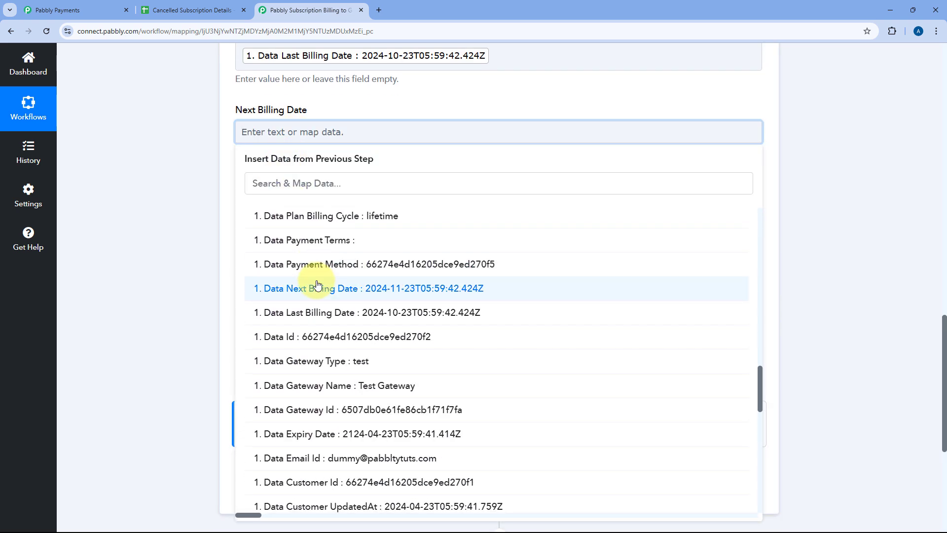
pyautogui.click(317, 286)
# Step: Search the trigger data for "Plan n" and map Data Plan Plan Name to the Plan Name field
pyautogui.click(239, 211)
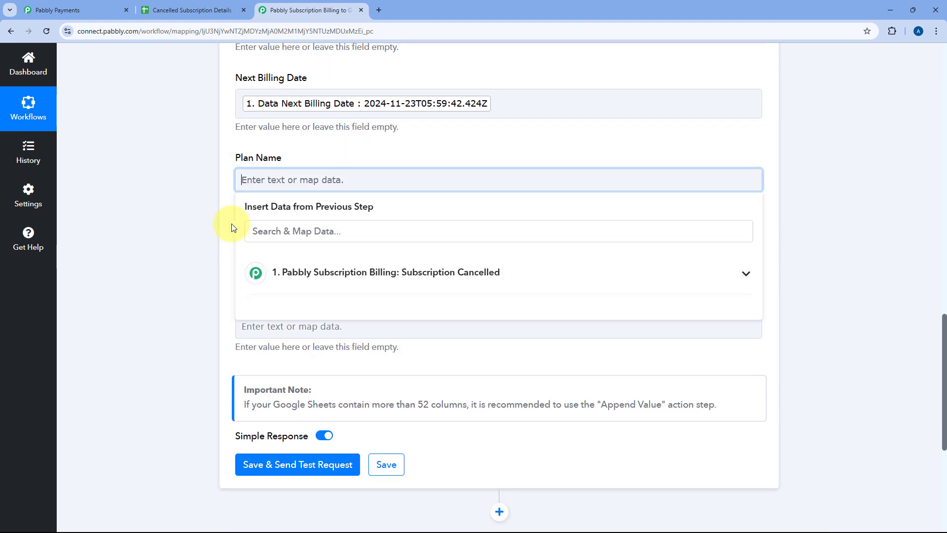
pyautogui.click(291, 213)
pyautogui.write('Plan na')
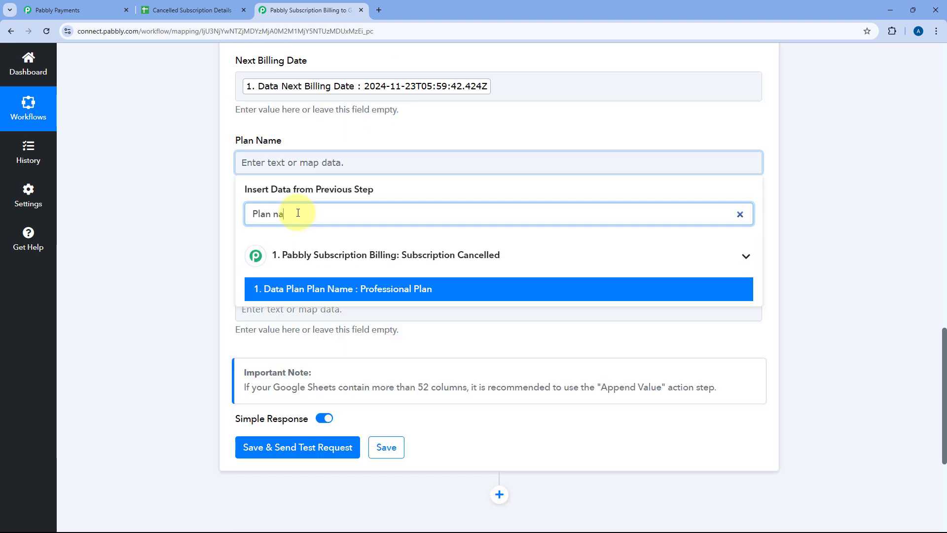
pyautogui.click(327, 288)
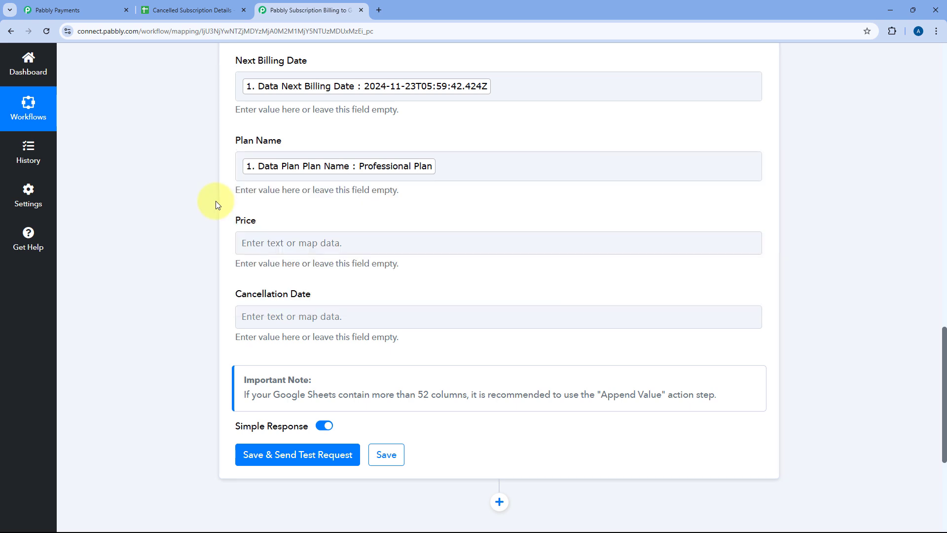
# Step: Search the trigger data for "Pr" and map Data Plan Price to the Price field
pyautogui.click(265, 251)
pyautogui.click(296, 334)
pyautogui.click(296, 292)
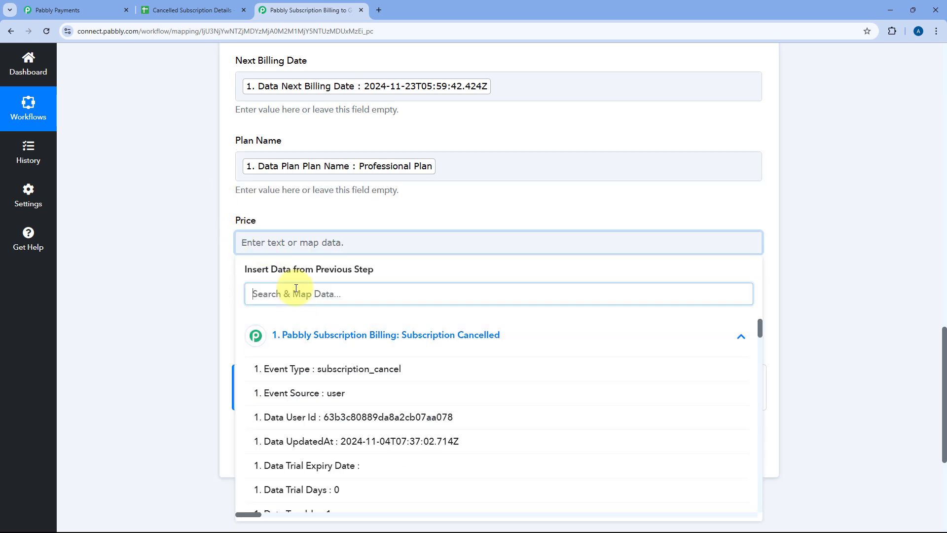
pyautogui.write('Pr')
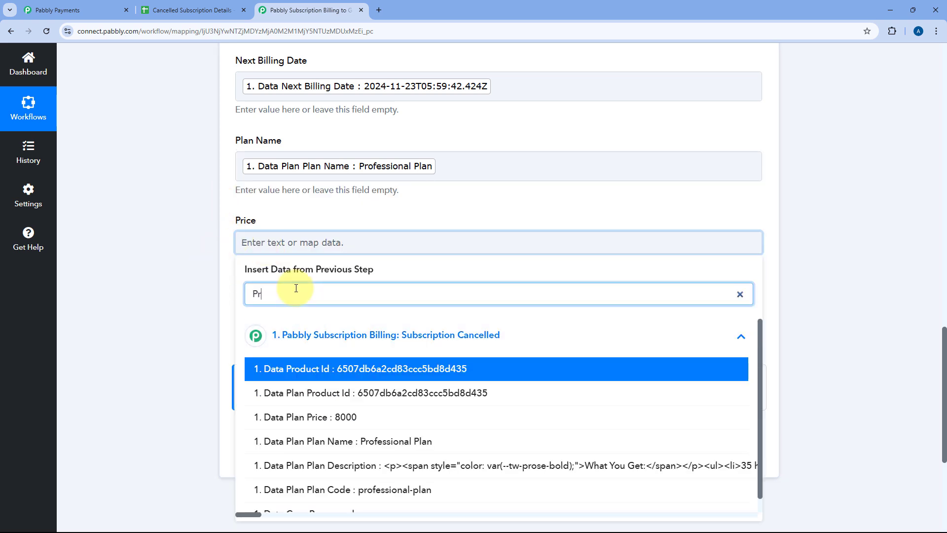
pyautogui.click(318, 418)
# Step: Map the trigger's Data UpdatedAt value to the Cancellation Date field
pyautogui.scroll(-2, 202, 291)
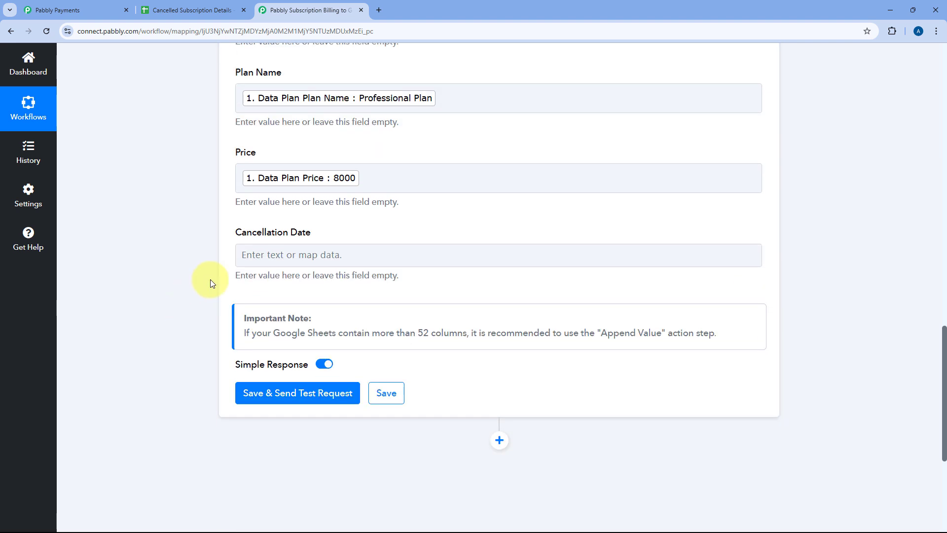
pyautogui.click(287, 225)
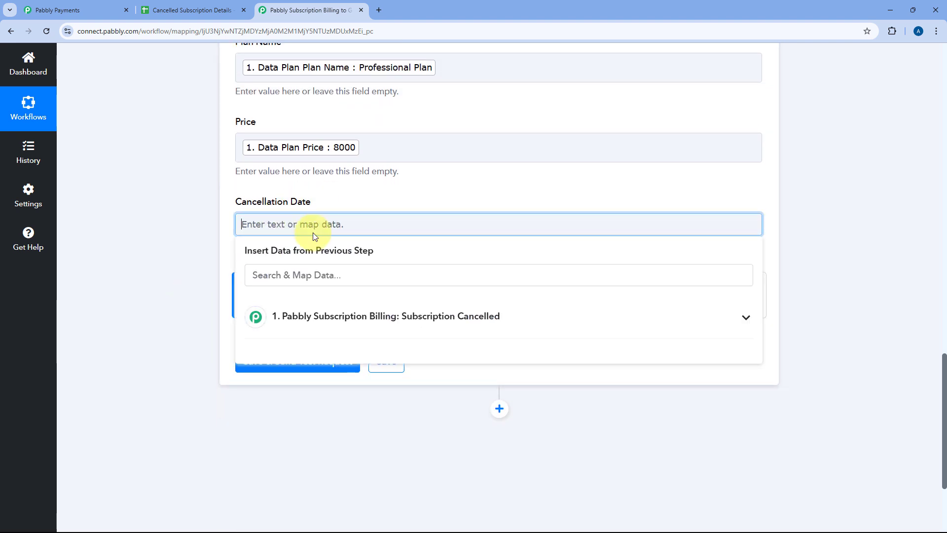
pyautogui.click(300, 320)
pyautogui.scroll(-1, 321, 369)
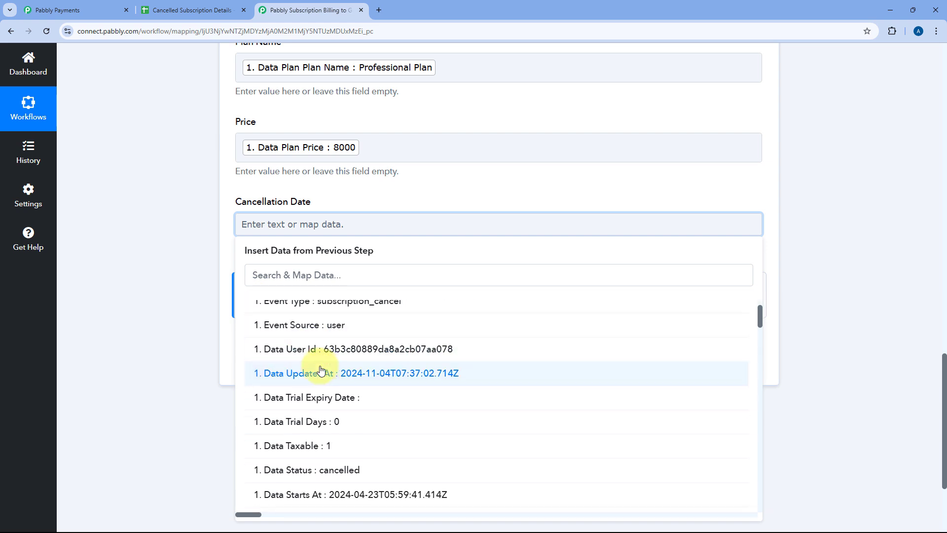
pyautogui.click(345, 374)
pyautogui.click(377, 202)
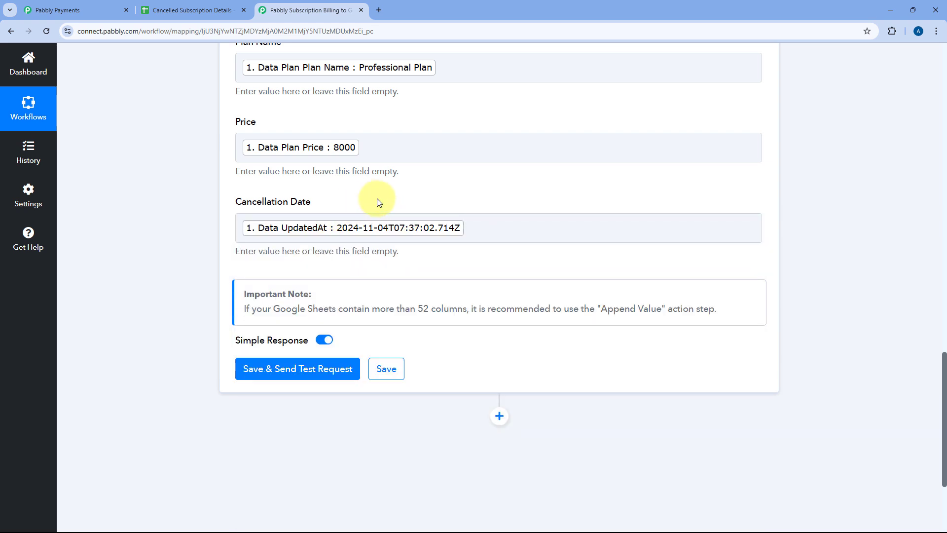
# Step: Switch to the Cancelled Subscription Details spreadsheet and widen column J to fit the Cancellation Reason header
pyautogui.click(190, 10)
pyautogui.hscroll(3, 598, 190)
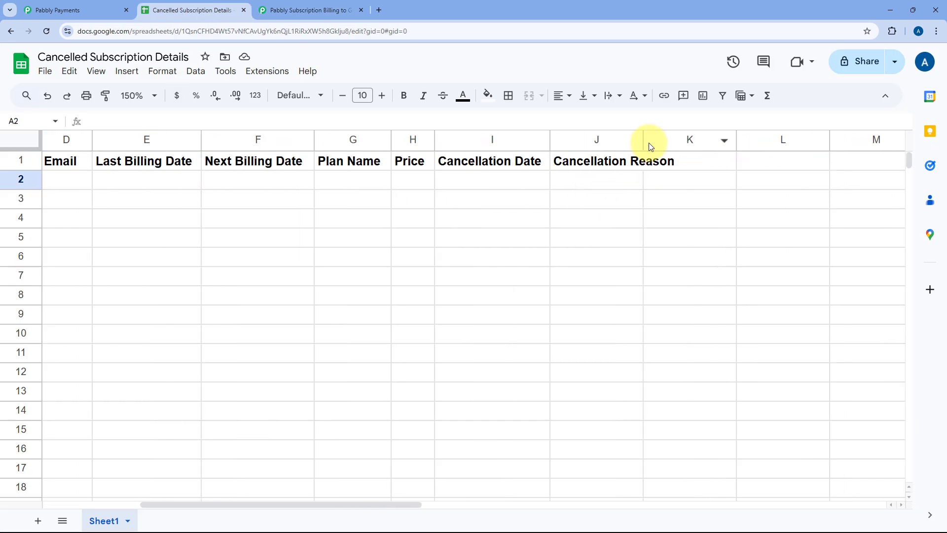
pyautogui.moveTo(643, 142); pyautogui.dragTo(703, 141)
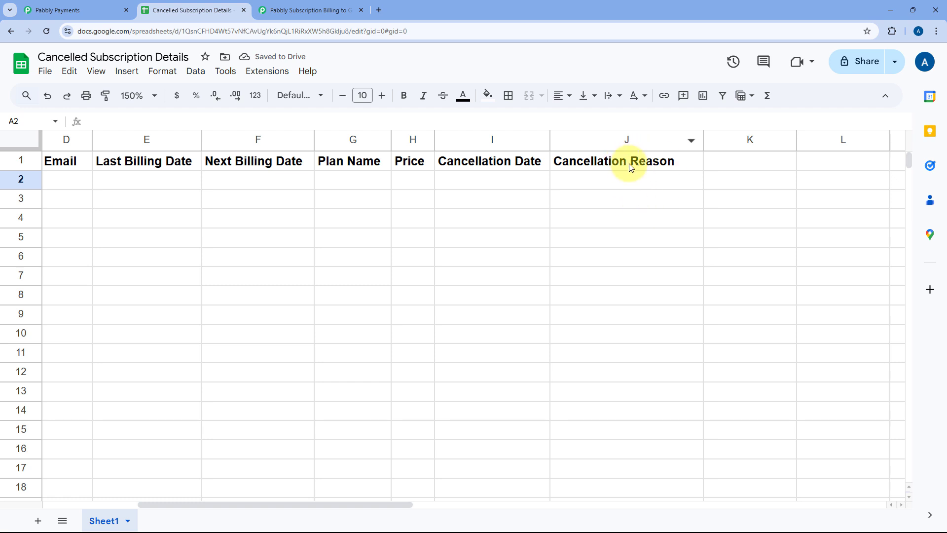
# Step: Return to the Pabbly Connect workflow and refresh the Select Sheet field to fetch the Cancellation Reason column, checking its header in the spreadsheet
pyautogui.click(326, 7)
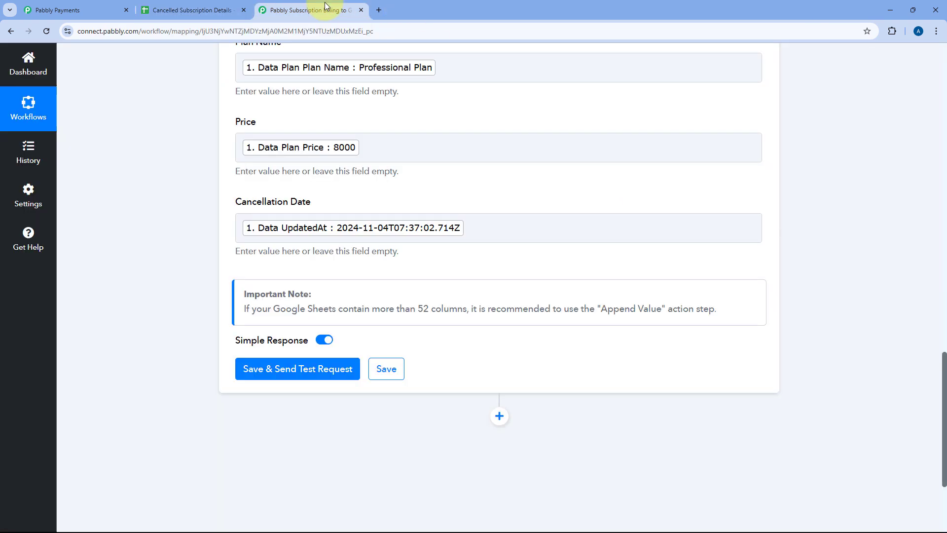
pyautogui.click(191, 7)
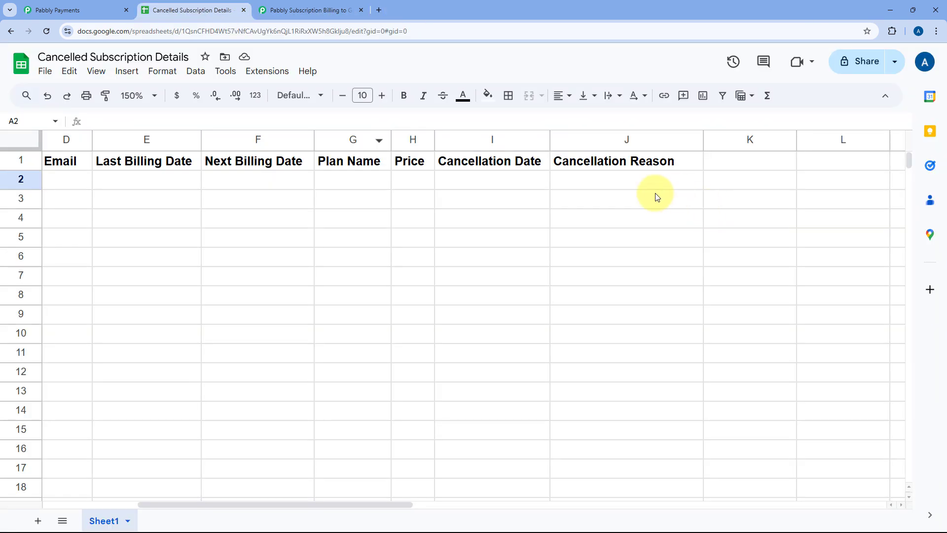
pyautogui.click(299, 5)
pyautogui.scroll(8, 661, 249)
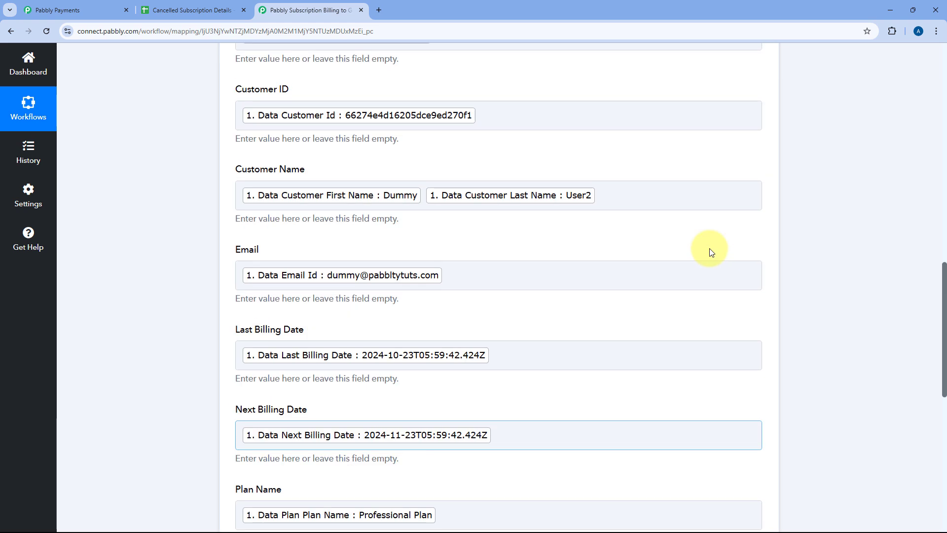
pyautogui.scroll(5, 711, 252)
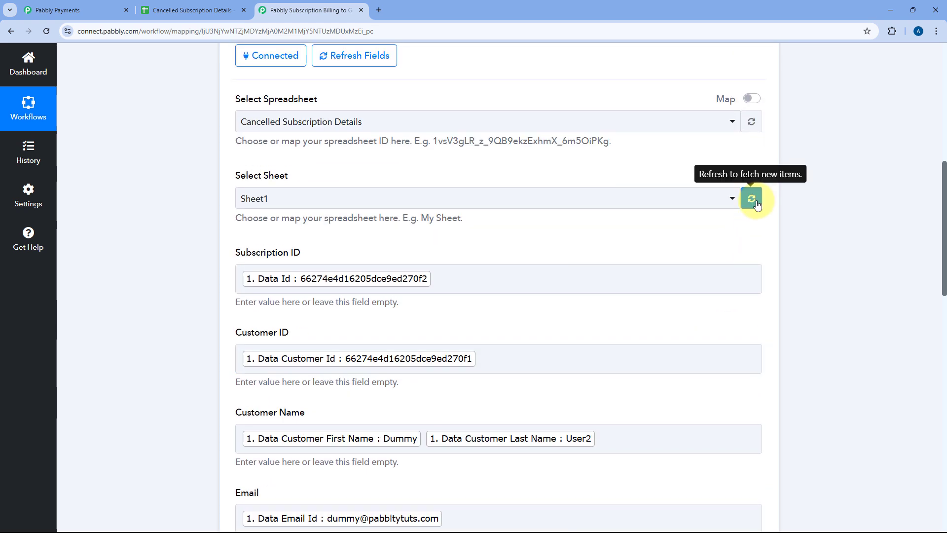
pyautogui.click(752, 200)
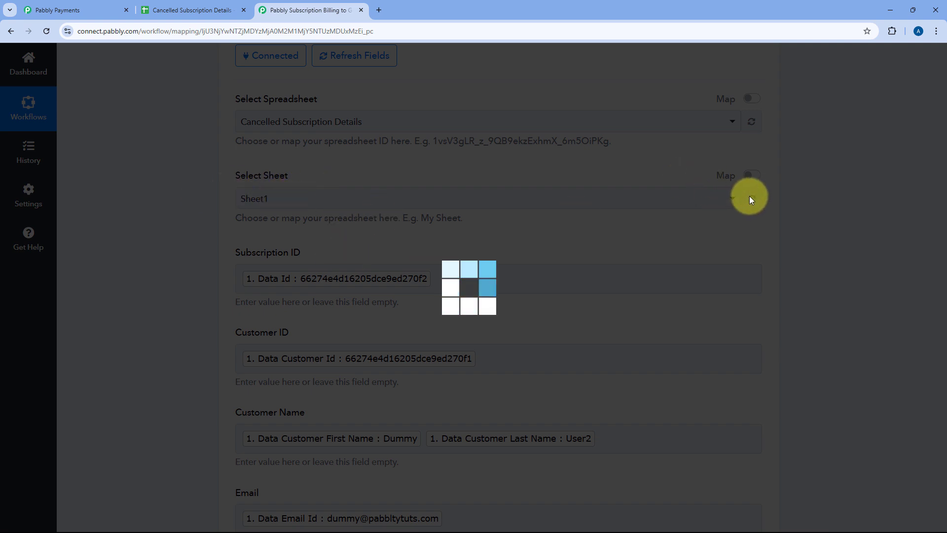
pyautogui.click(198, 5)
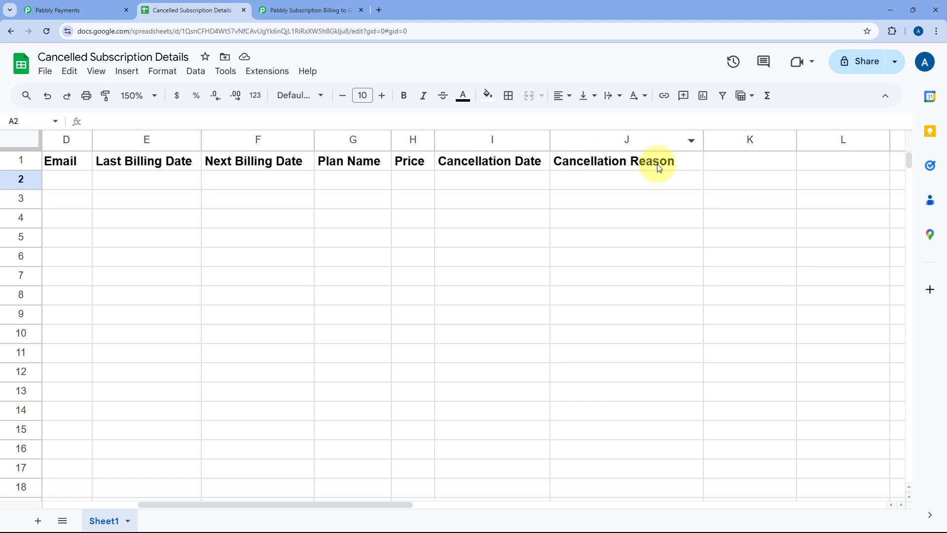
pyautogui.click(316, 8)
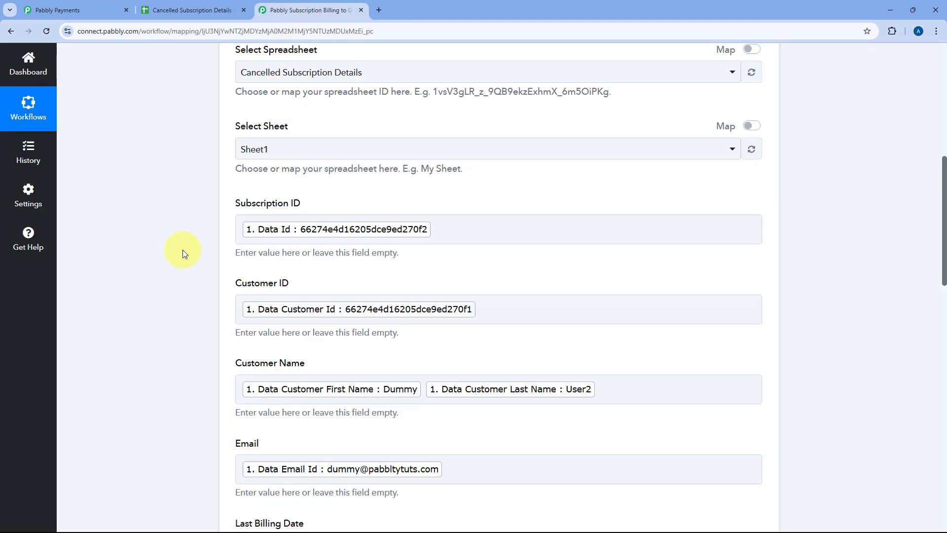
# Step: Search the trigger data for "Reas" and map Data Cancel Reason to the Cancellation Reason field
pyautogui.scroll(-10, 183, 249)
pyautogui.click(273, 254)
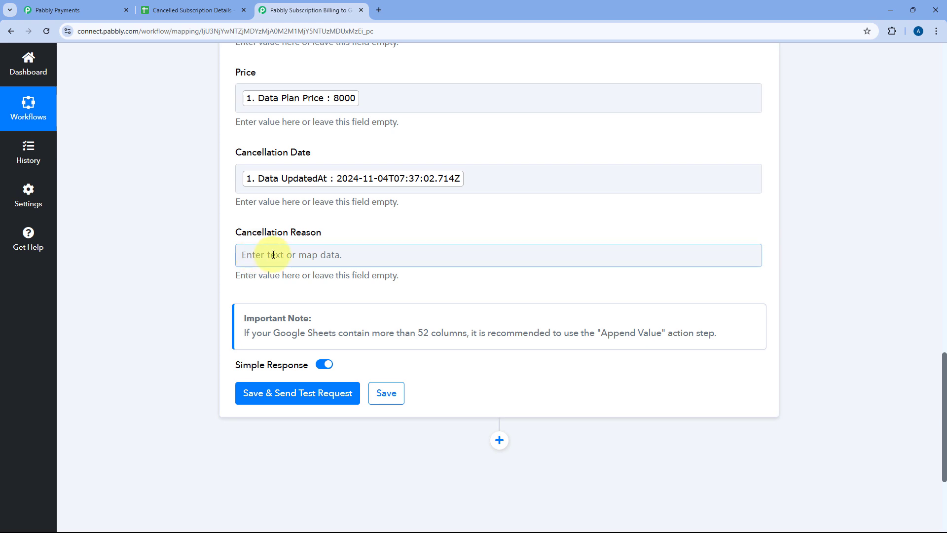
pyautogui.scroll(-3, 351, 212)
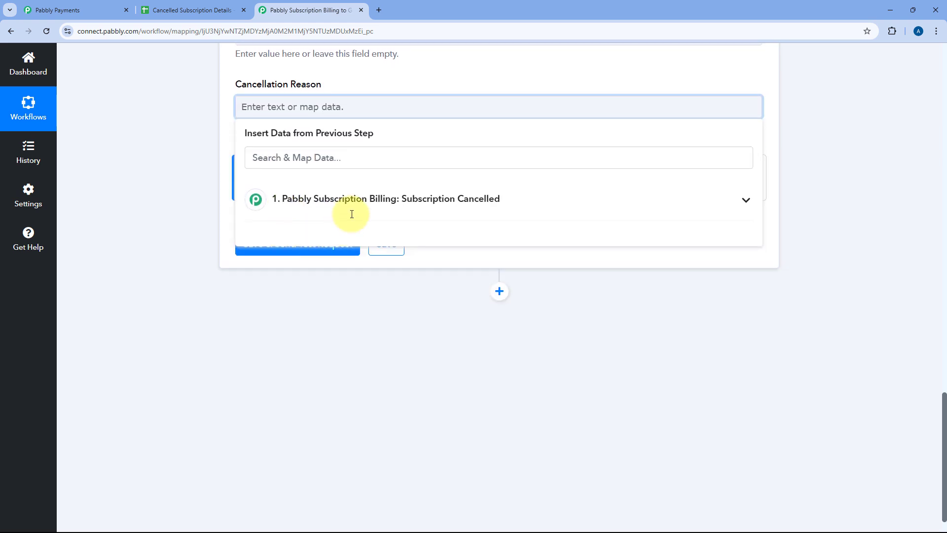
pyautogui.click(351, 207)
pyautogui.scroll(-6, 341, 276)
pyautogui.scroll(2, 340, 276)
pyautogui.click(271, 157)
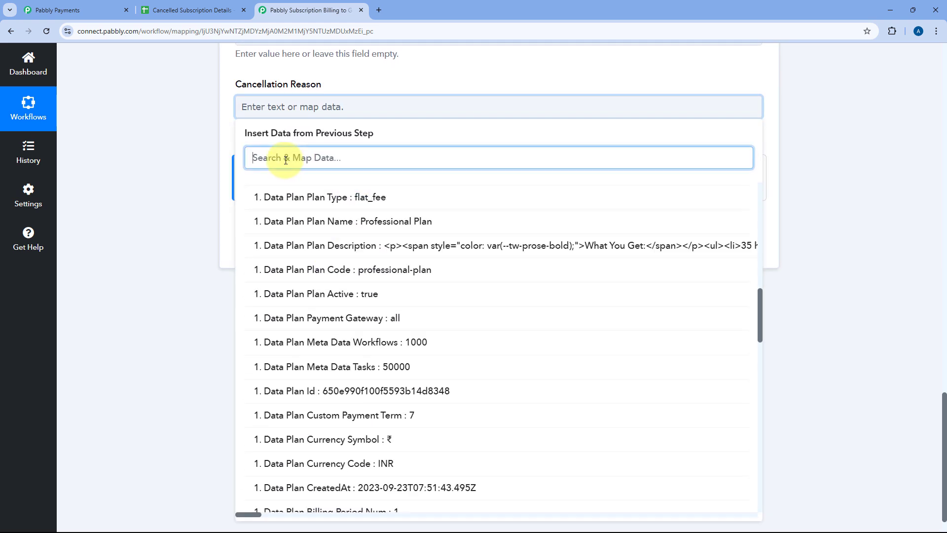
pyautogui.write('Res')
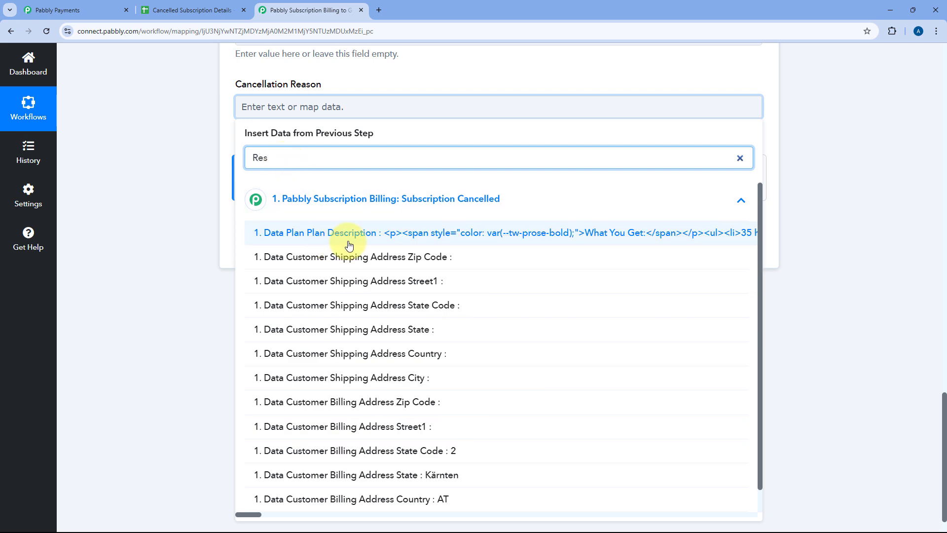
pyautogui.press('Left')
pyautogui.write('a')
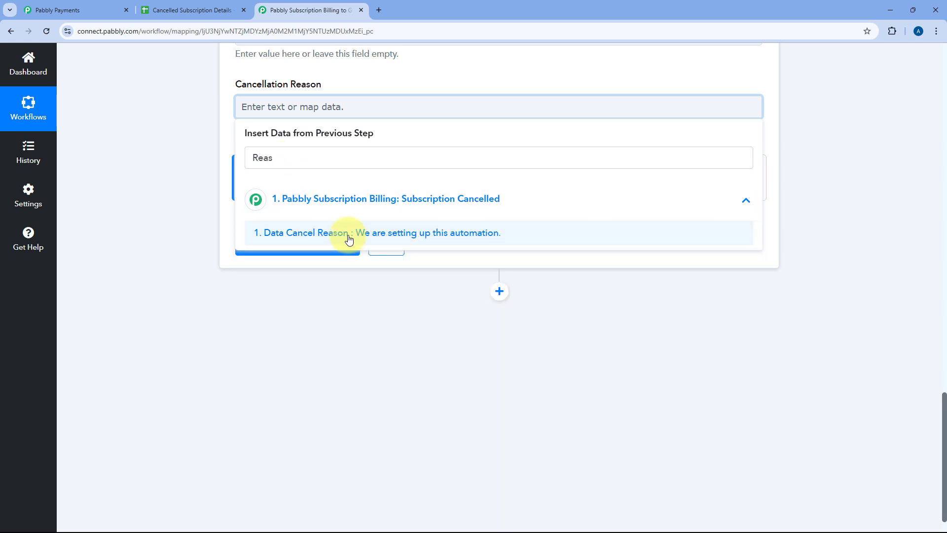
pyautogui.click(348, 236)
pyautogui.click(218, 140)
# Step: Review the mapped fields of the Google Sheets Add New Row action from Subscription ID to Cancellation Reason
pyautogui.scroll(5, 264, 184)
pyautogui.scroll(10, 266, 184)
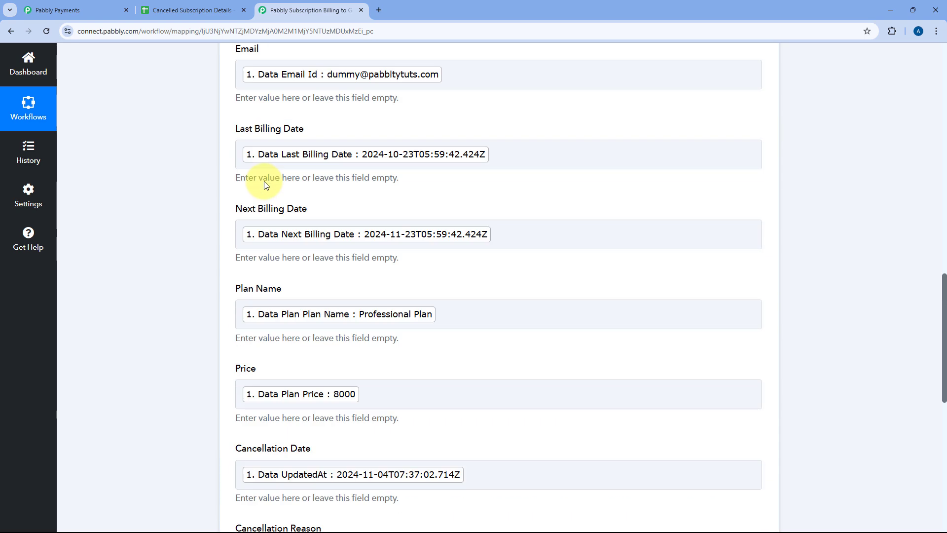
pyautogui.scroll(6, 265, 193)
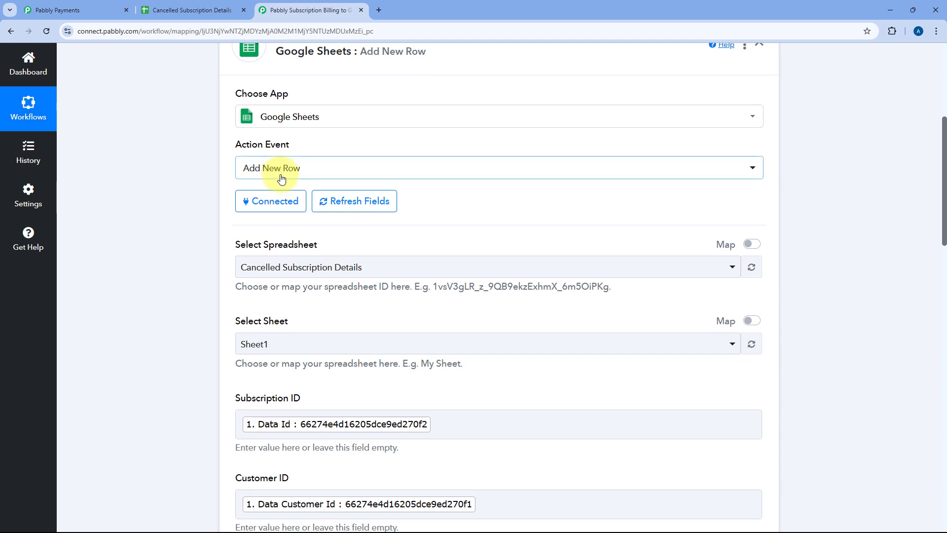
pyautogui.scroll(-5, 230, 115)
pyautogui.scroll(-6, 200, 253)
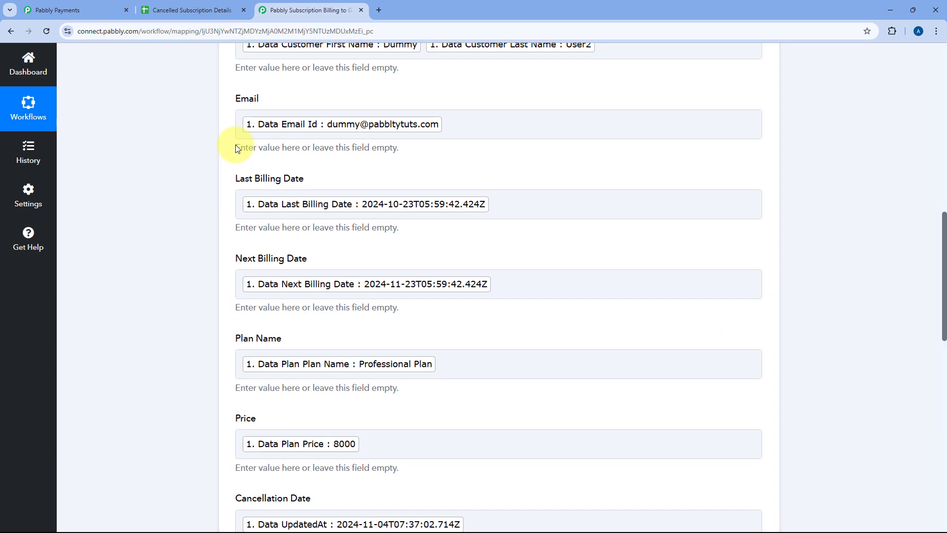
pyautogui.scroll(-2, 214, 311)
pyautogui.scroll(11, 192, 291)
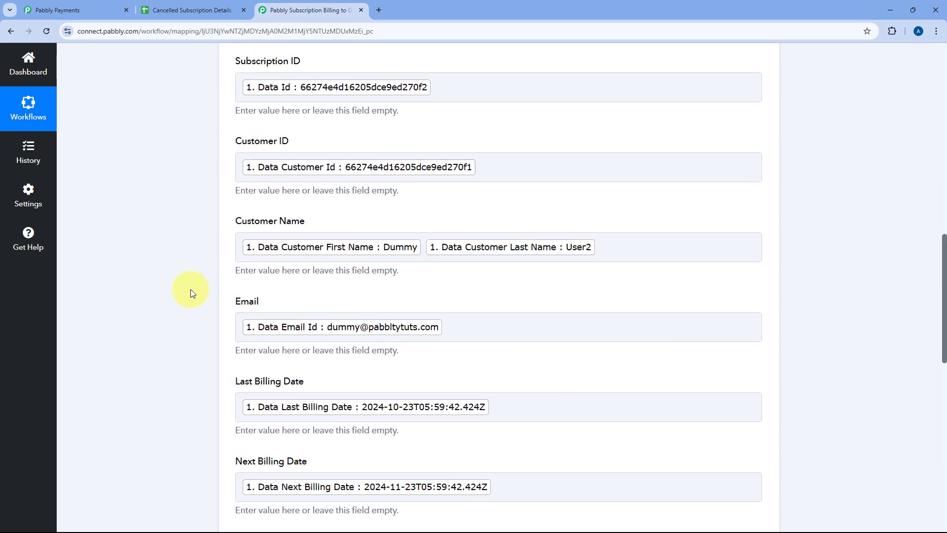
# Step: Check the empty columns of the Cancelled Subscription Details spreadsheet, and save the workflow's Add New Row action with a test request
pyautogui.scroll(-4, 189, 295)
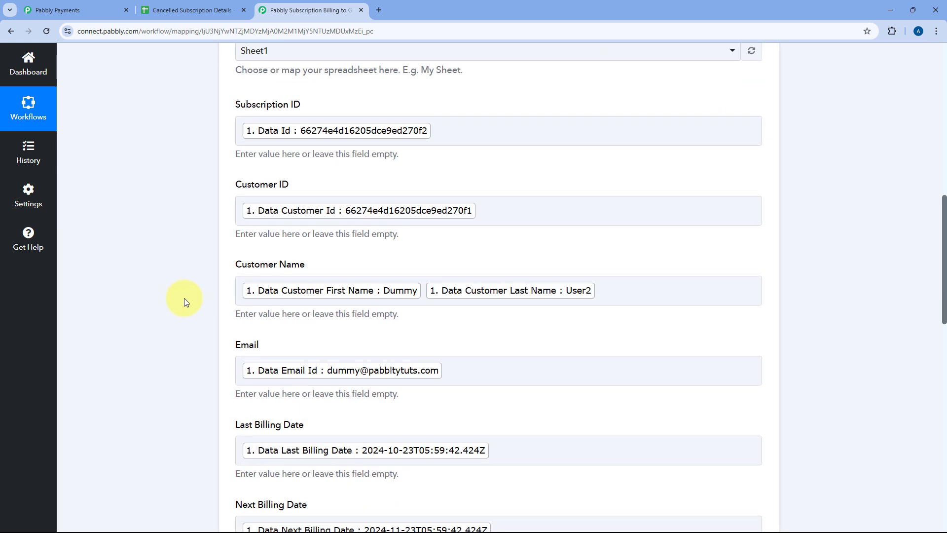
pyautogui.click(217, 10)
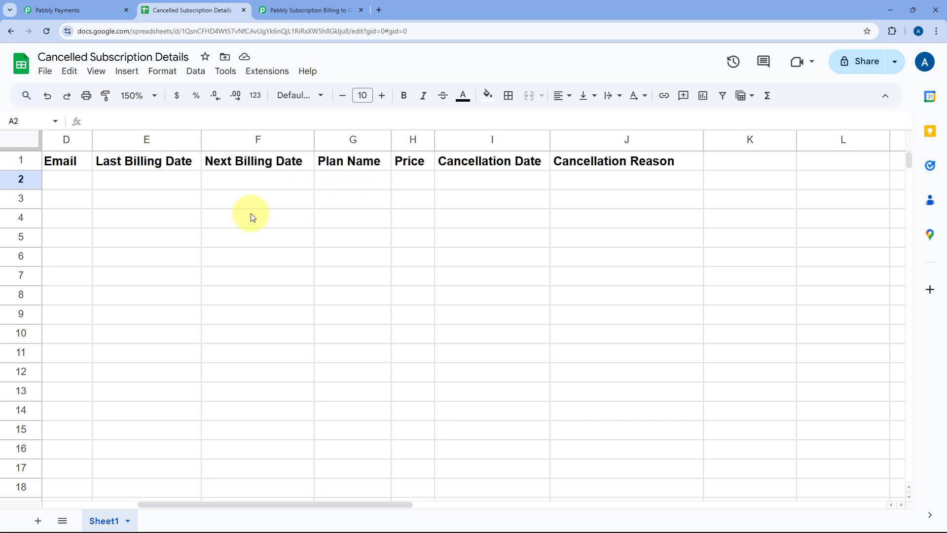
pyautogui.hscroll(-5, 380, 218)
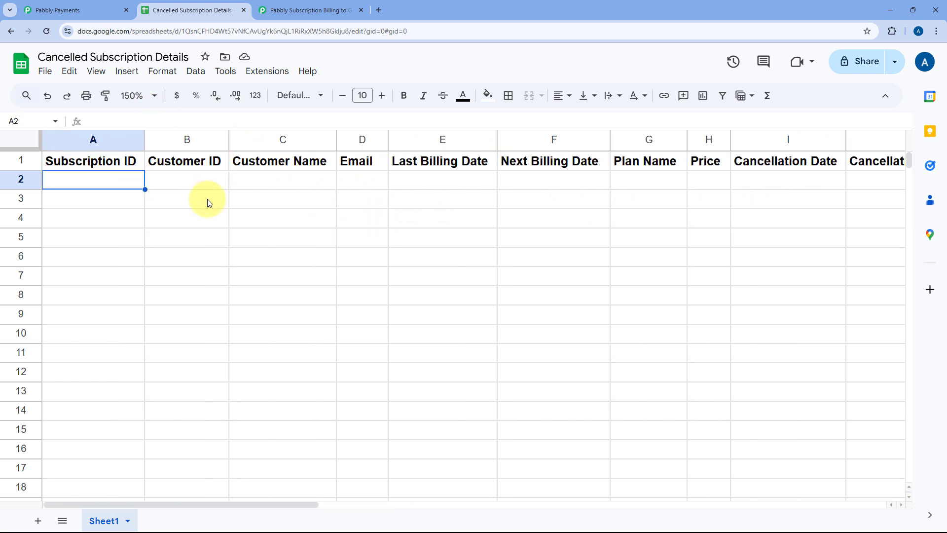
pyautogui.click(316, 9)
pyautogui.scroll(-2, 207, 178)
pyautogui.scroll(-3, 242, 123)
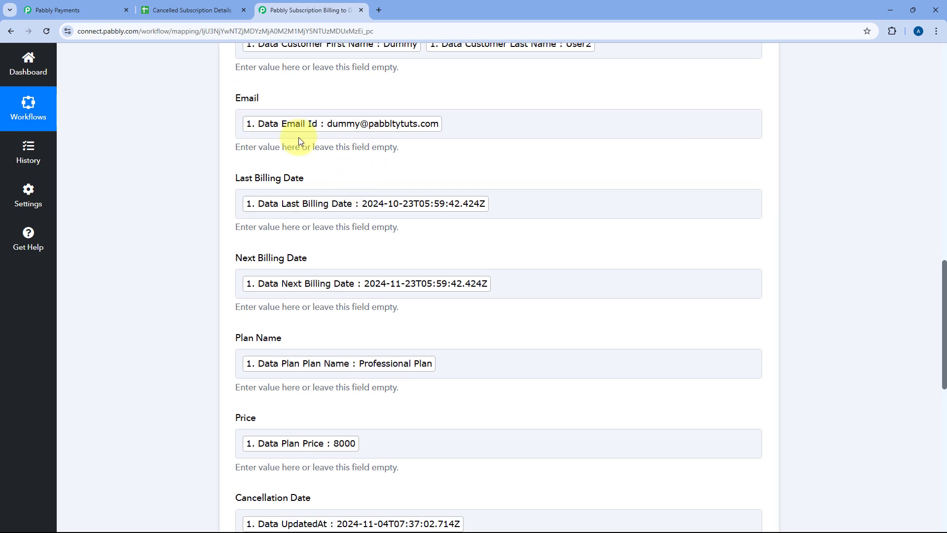
pyautogui.scroll(-5, 240, 217)
pyautogui.scroll(-2, 242, 227)
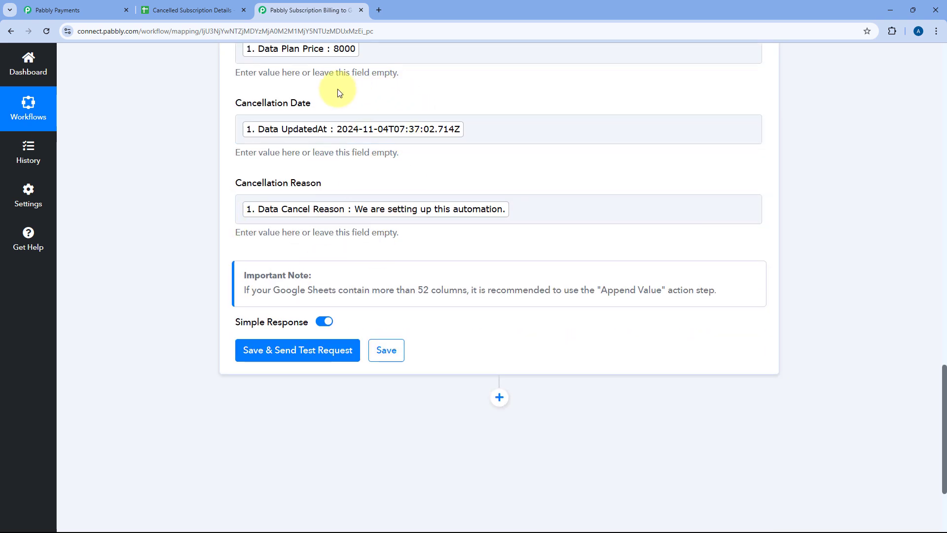
pyautogui.scroll(-2, 232, 167)
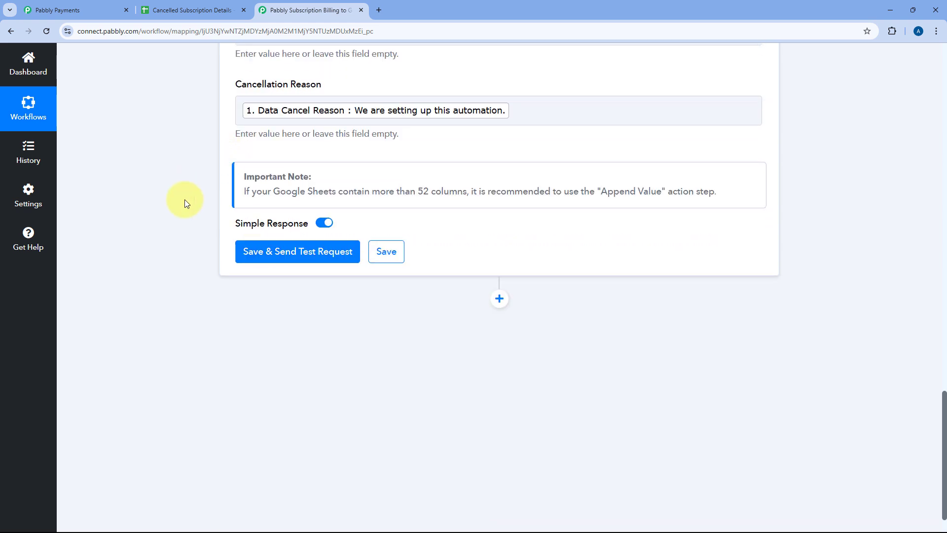
pyautogui.click(306, 253)
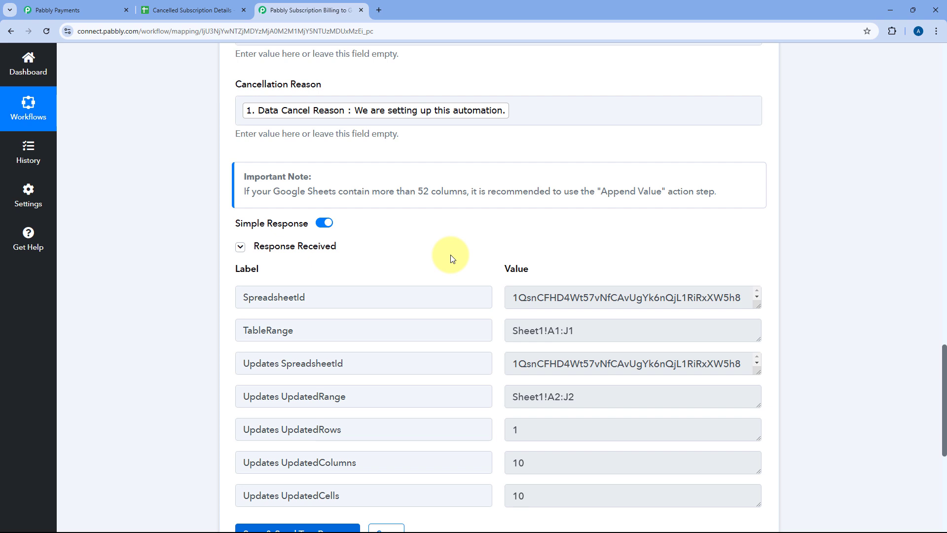
# Step: Collapse the Google Sheets Add New Row action so the workflow's trigger and action show in overview
pyautogui.scroll(7, 452, 259)
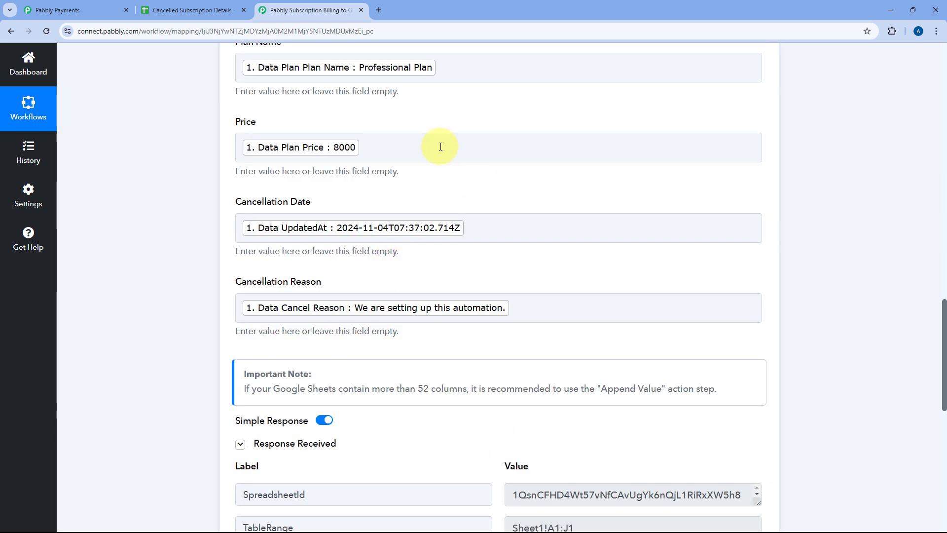
pyautogui.scroll(2, 409, 173)
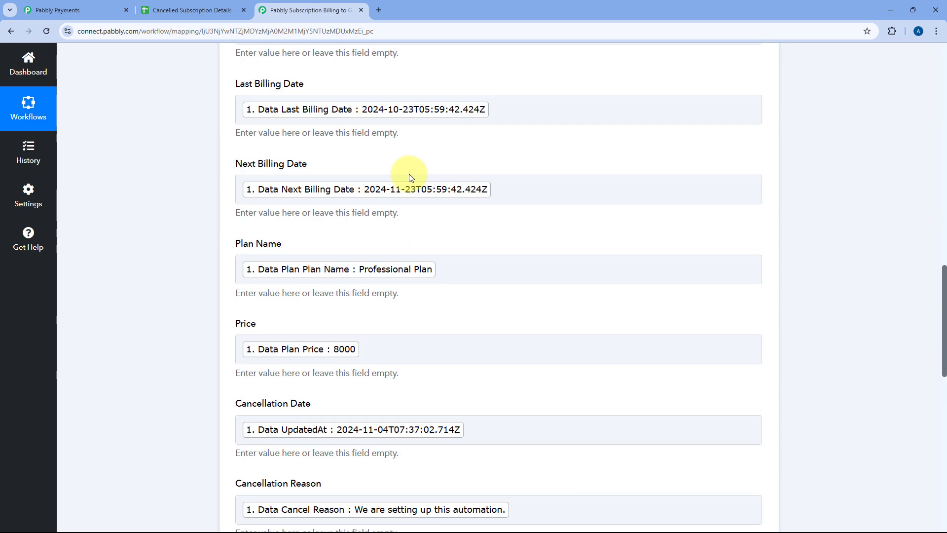
pyautogui.scroll(13, 366, 131)
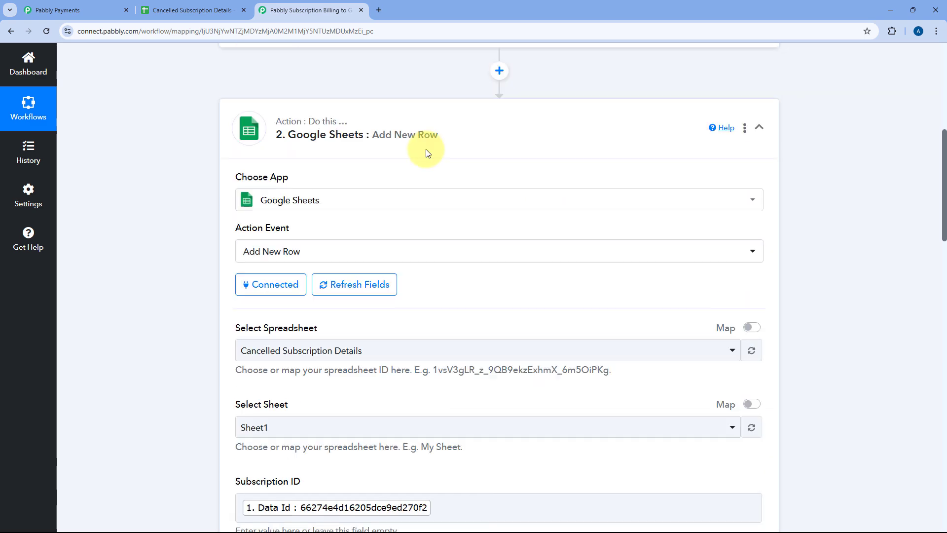
pyautogui.scroll(1, 427, 154)
pyautogui.click(482, 150)
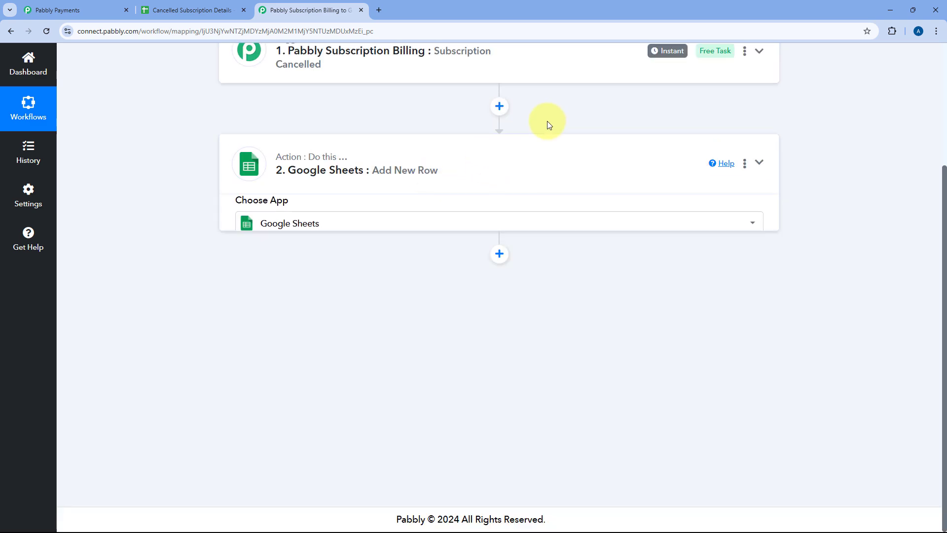
pyautogui.scroll(3, 546, 123)
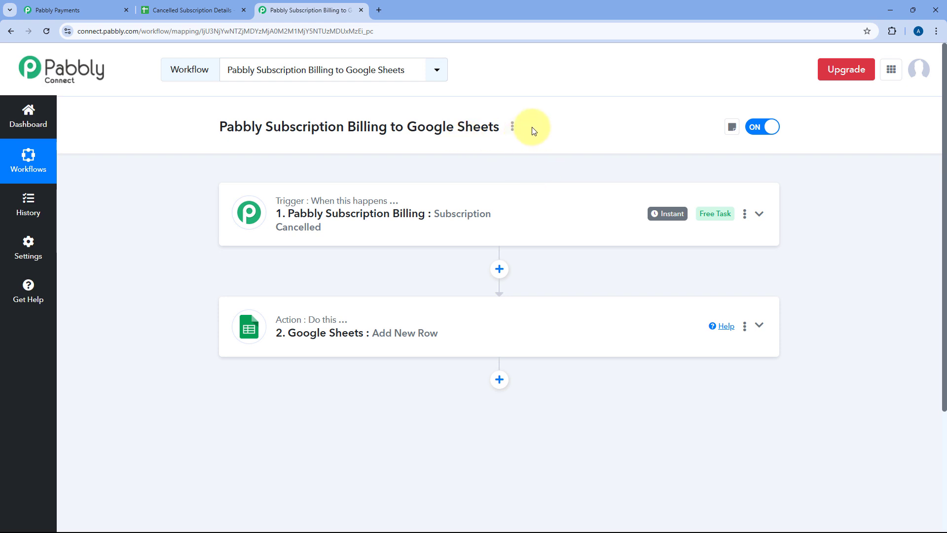
# Step: Switch to the Cancelled Subscription Details spreadsheet, remove the bold formatting from row 2 and fit all column widths to their contents
pyautogui.click(221, 10)
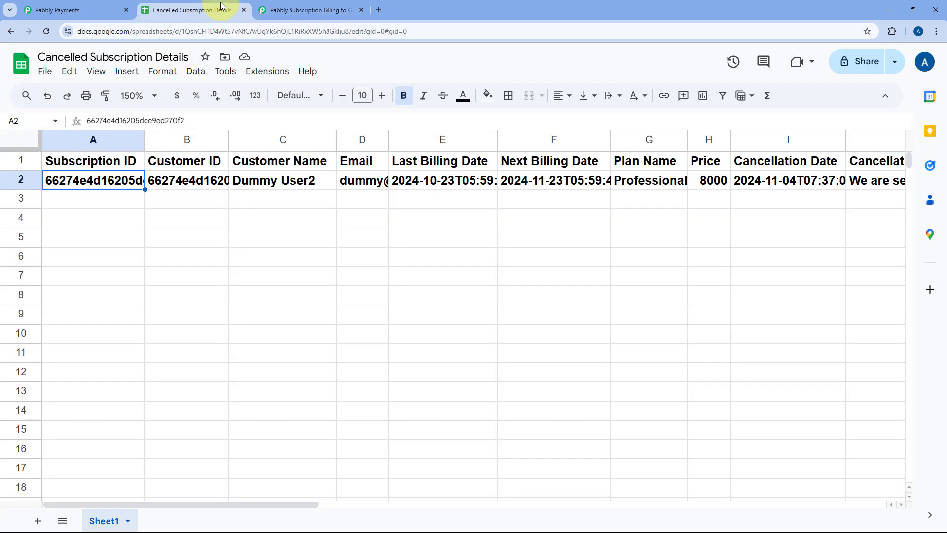
pyautogui.click(26, 182)
pyautogui.hotkey('ctrl', 'b')
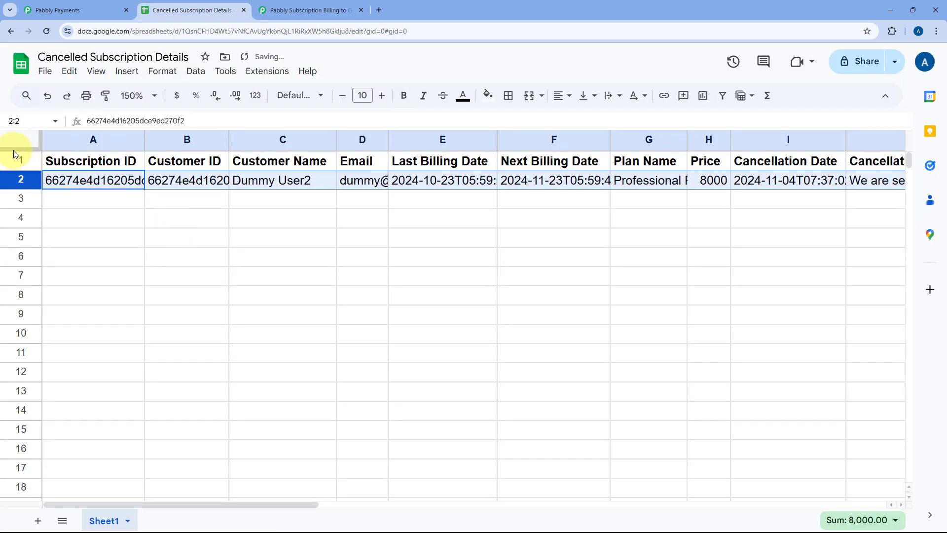
pyautogui.click(40, 146)
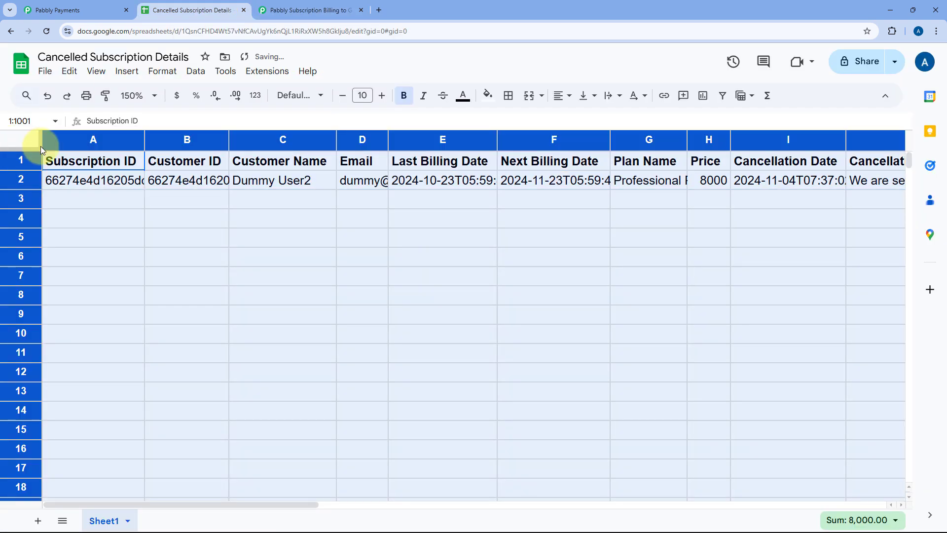
pyautogui.doubleClick(142, 142)
# Step: Review the values of the new row 2 cell by cell, from Subscription ID to Cancellation Reason
pyautogui.click(143, 181)
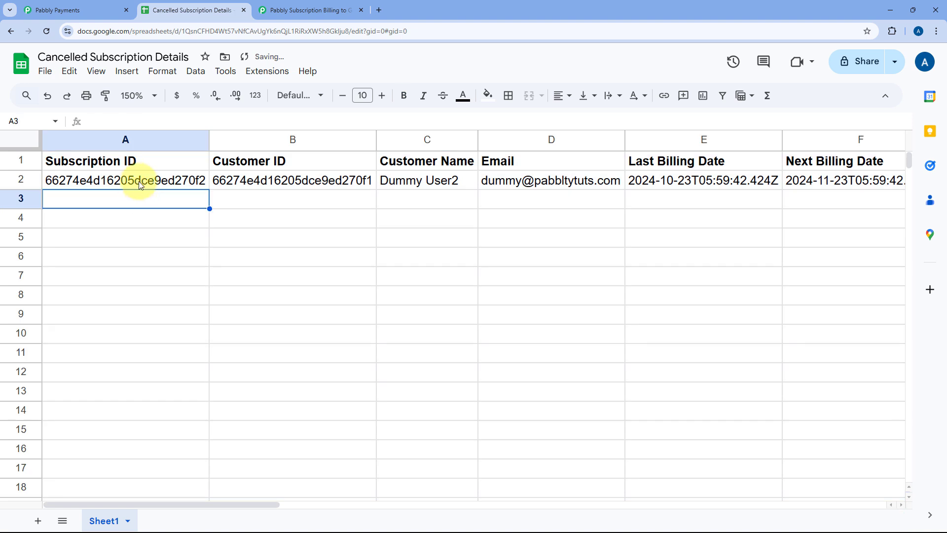
pyautogui.click(303, 182)
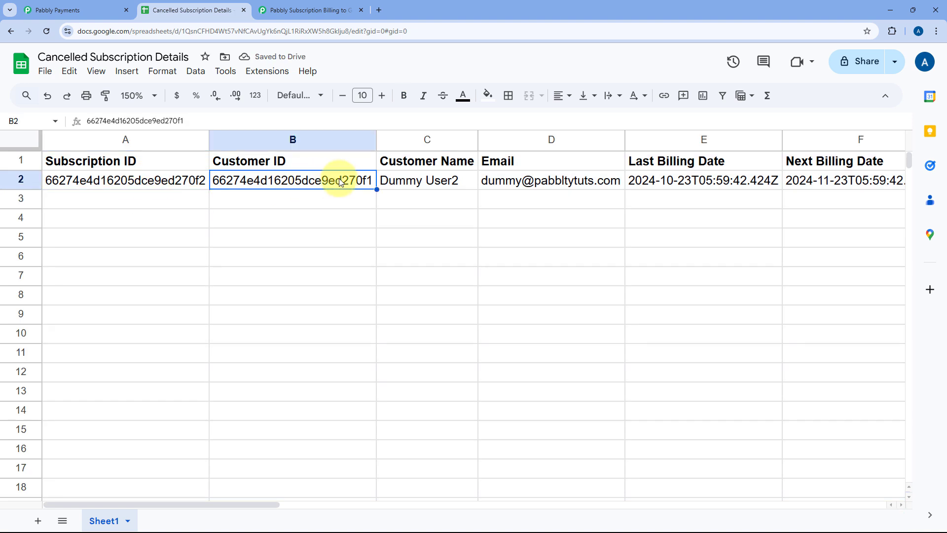
pyautogui.click(446, 185)
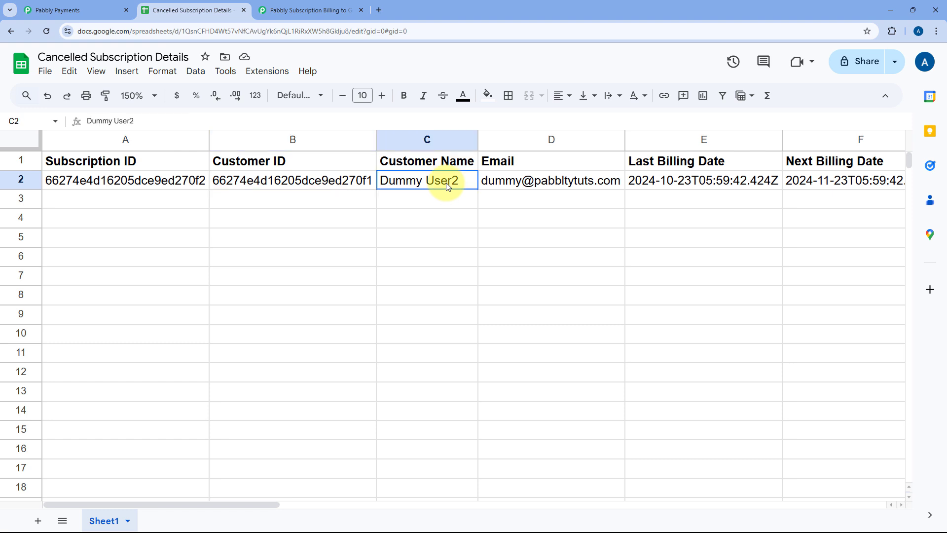
pyautogui.click(498, 186)
pyautogui.hscroll(3, 542, 185)
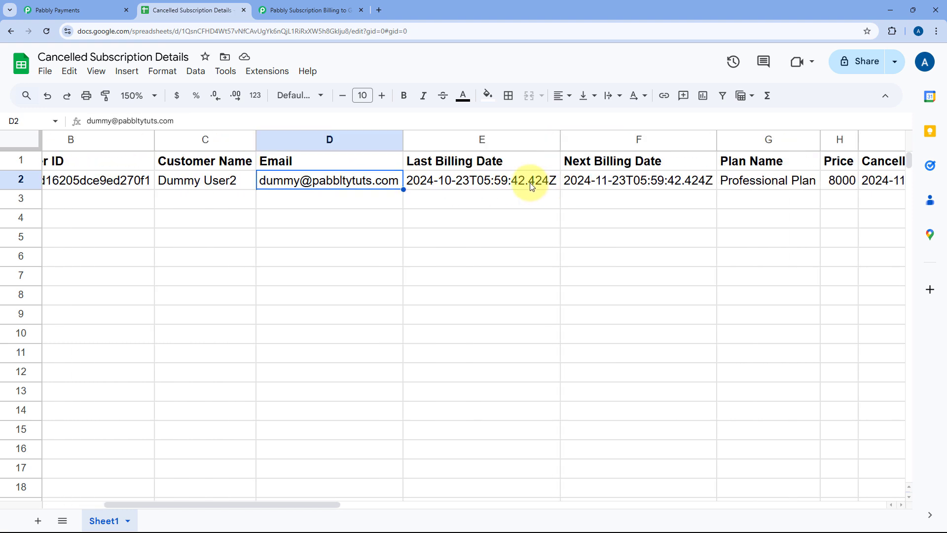
pyautogui.click(466, 181)
pyautogui.hscroll(2, 488, 185)
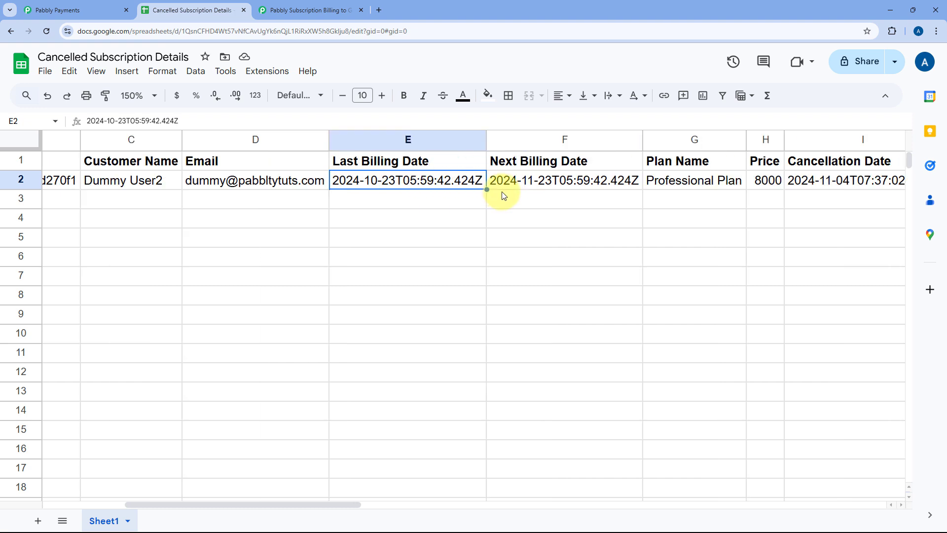
pyautogui.click(517, 181)
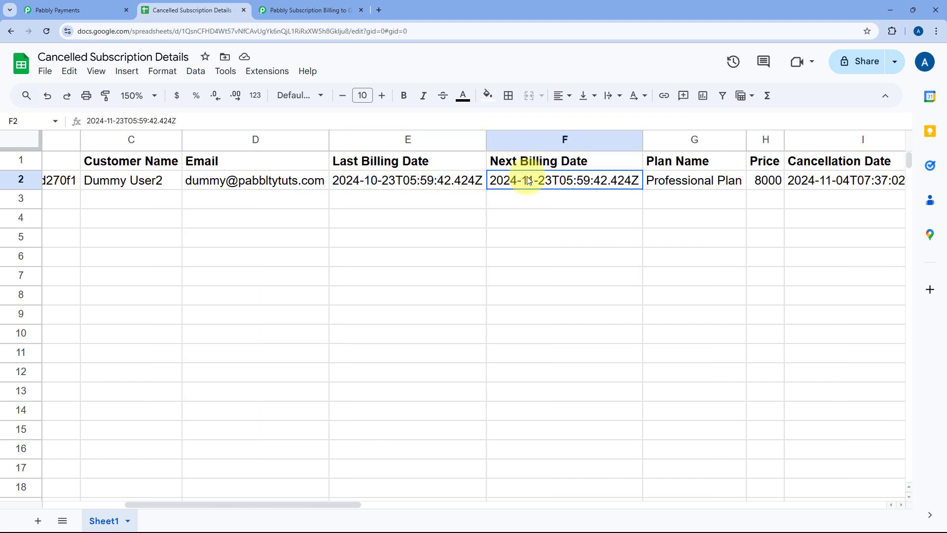
pyautogui.click(696, 179)
pyautogui.scroll(-2, 668, 184)
pyautogui.hscroll(-3, 669, 186)
pyautogui.scroll(2, 815, 182)
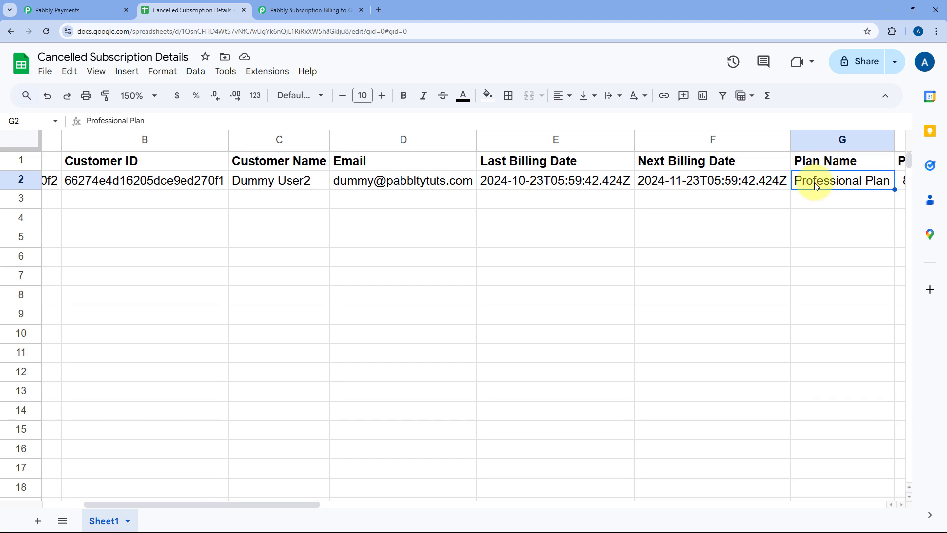
pyautogui.hscroll(3, 806, 182)
pyautogui.click(619, 182)
pyautogui.click(698, 183)
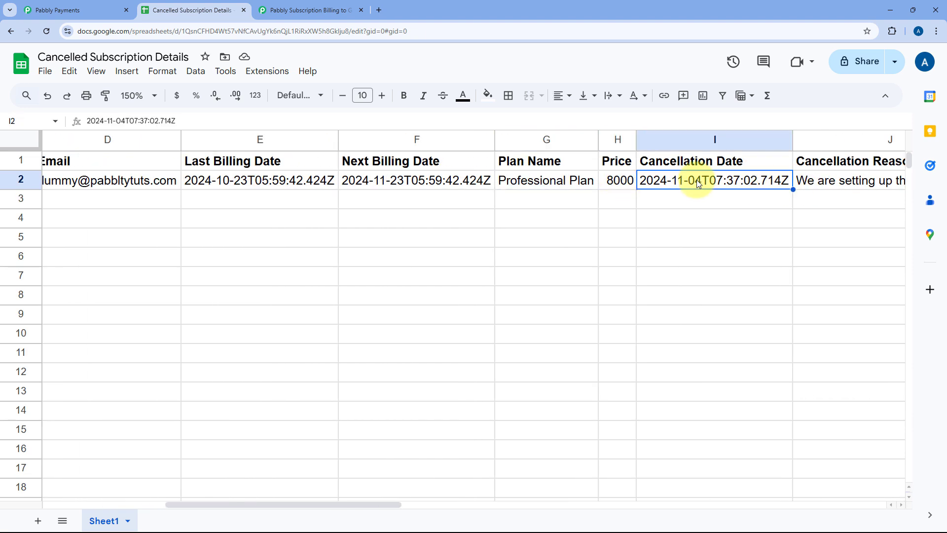
pyautogui.hscroll(3, 704, 185)
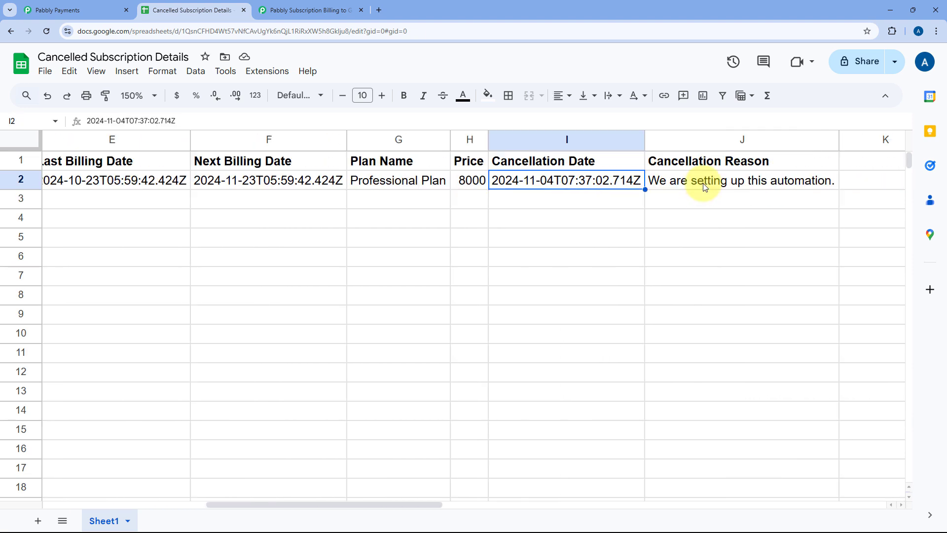
pyautogui.click(595, 182)
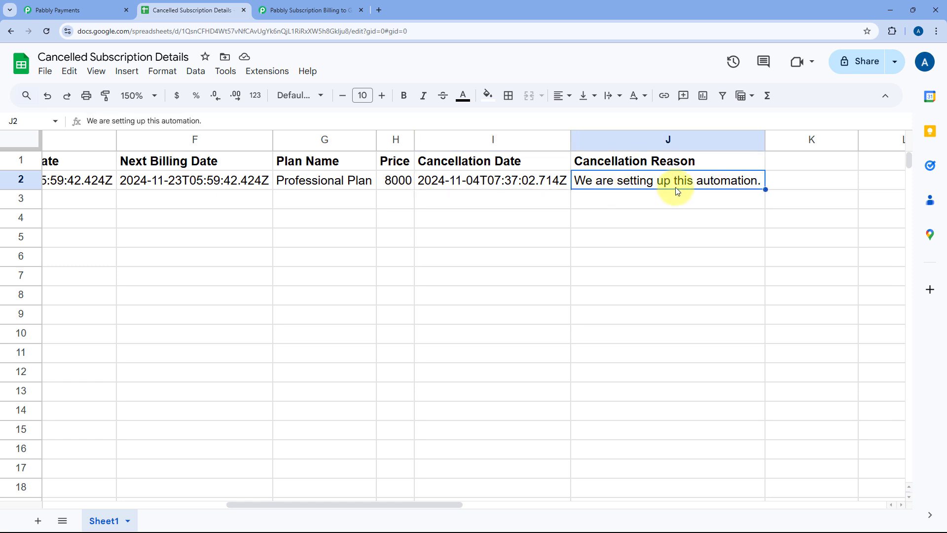
# Step: Examine the date format of the Cancellation Date, Next Billing Date and Last Billing Date cells in row 2
pyautogui.hscroll(-3, 677, 191)
pyautogui.click(644, 183)
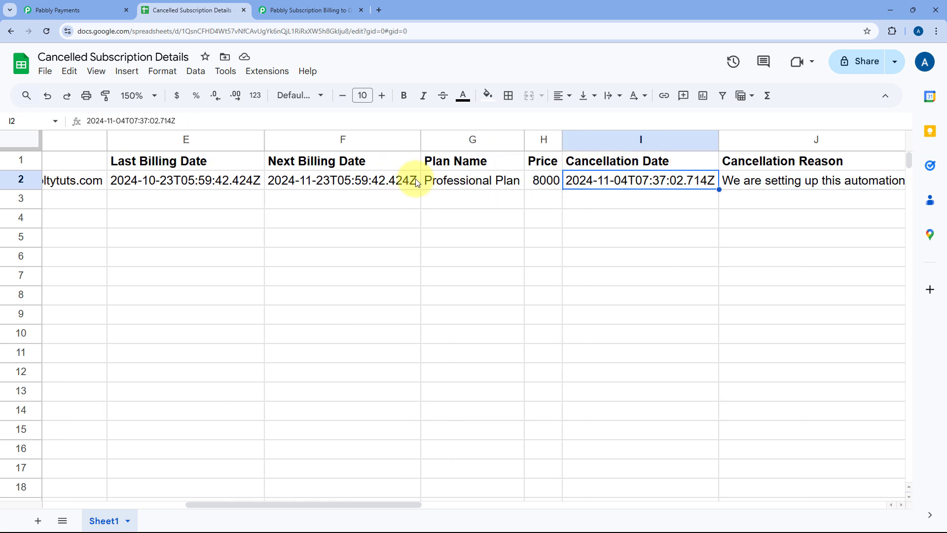
pyautogui.keyDown('ctrl'); pyautogui.click(353, 180); pyautogui.keyUp('ctrl')
pyautogui.keyDown('ctrl'); pyautogui.click(191, 185); pyautogui.keyUp('ctrl')
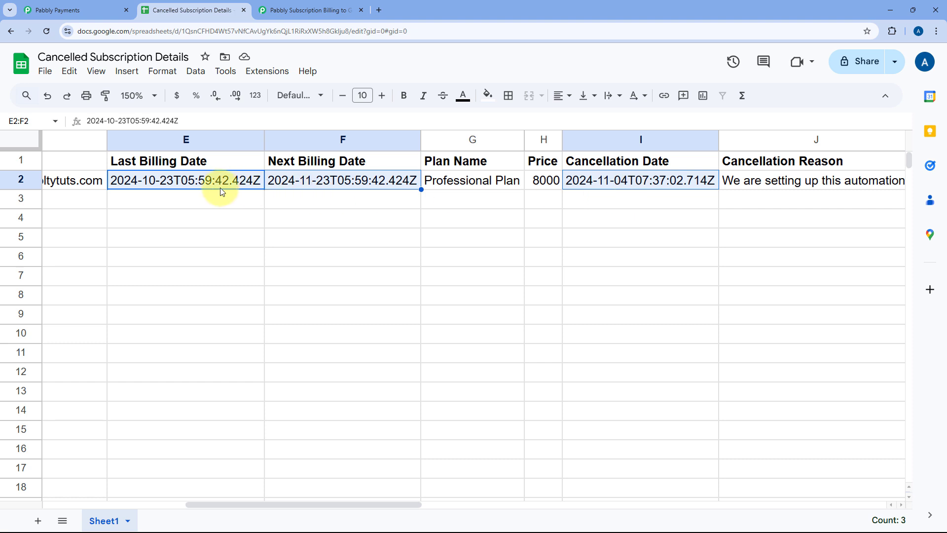
pyautogui.click(637, 181)
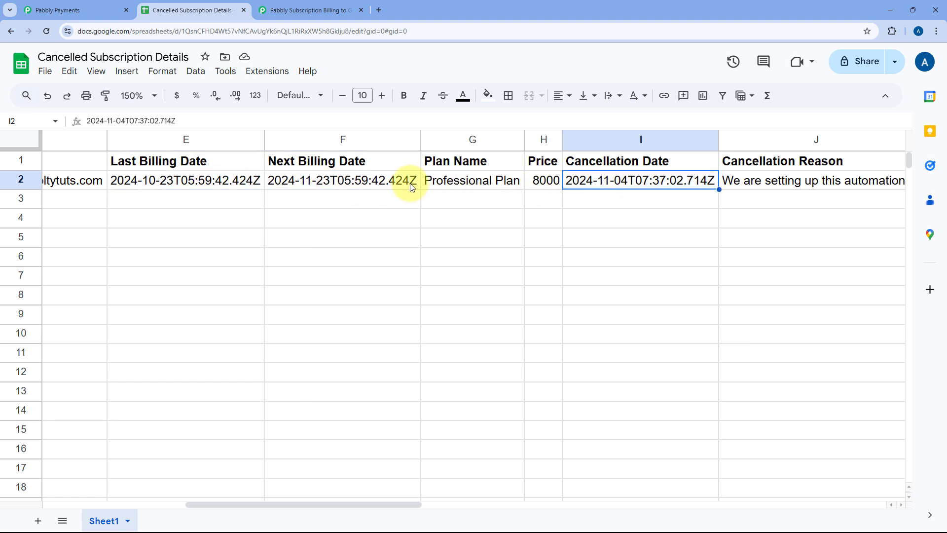
pyautogui.hscroll(-5, 338, 191)
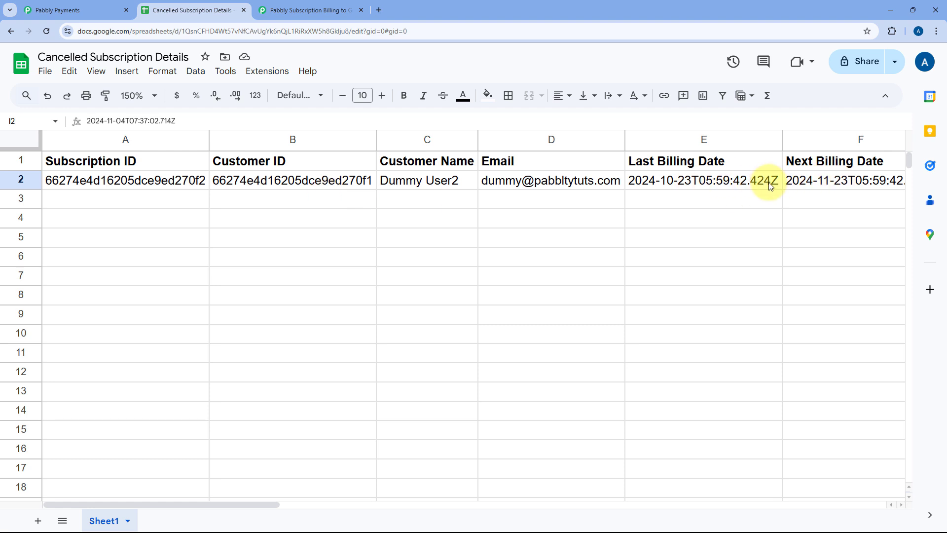
# Step: Review the Pabbly Subscription Billing to Google Sheets workflow overview in Pabbly Connect alongside the spreadsheet
pyautogui.click(340, 5)
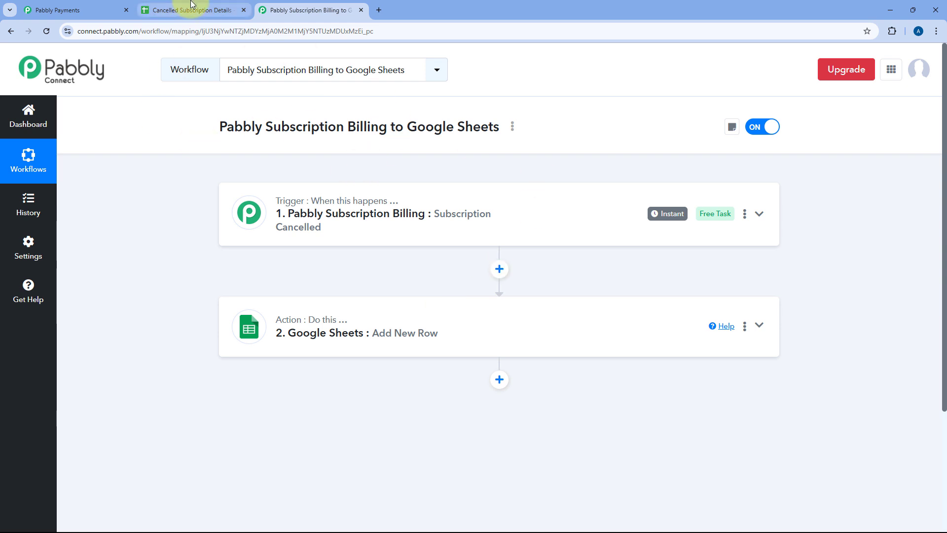
pyautogui.click(107, 4)
pyautogui.click(193, 5)
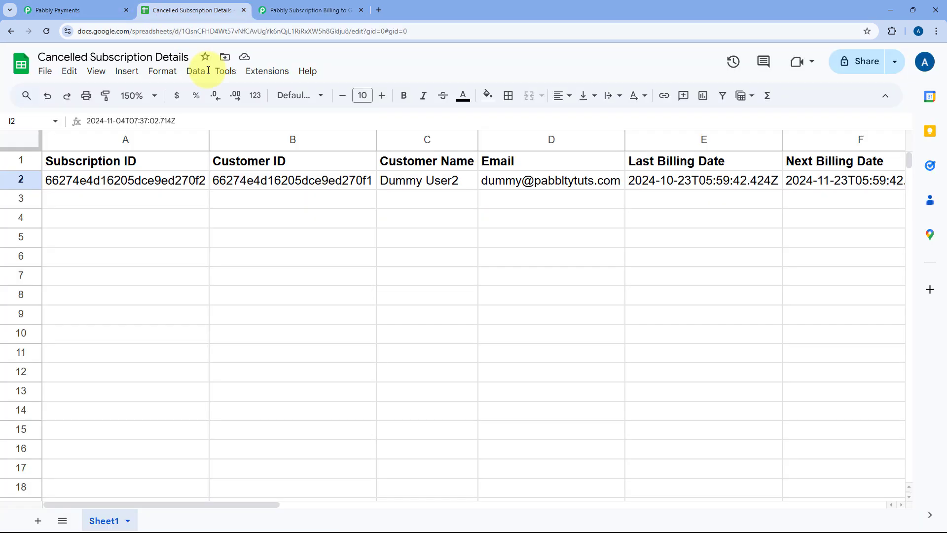
pyautogui.click(312, 5)
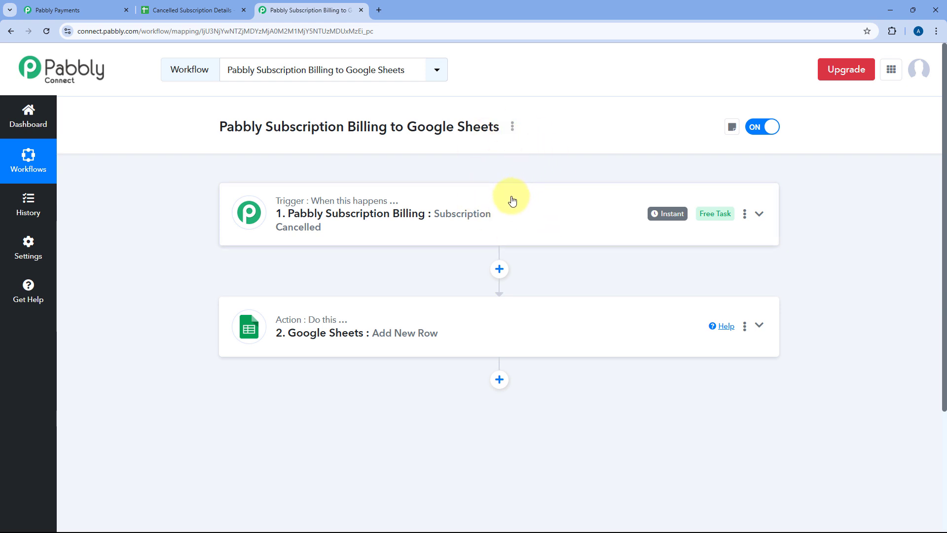
# Step: Switch to Pabbly Payments and start cancelling the live Ultimate Plan subscription dated Nov 16, 2023 17:15 PM
pyautogui.click(110, 6)
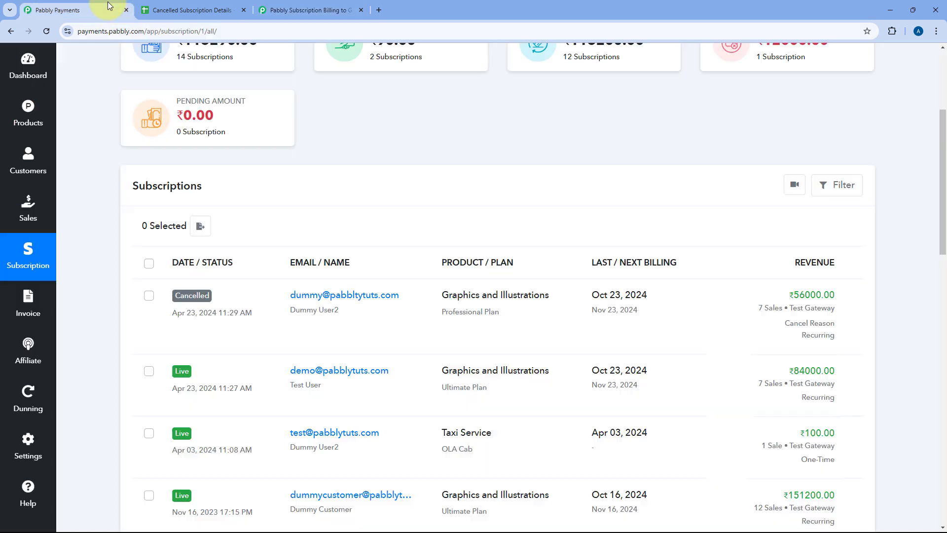
pyautogui.scroll(-5, 123, 205)
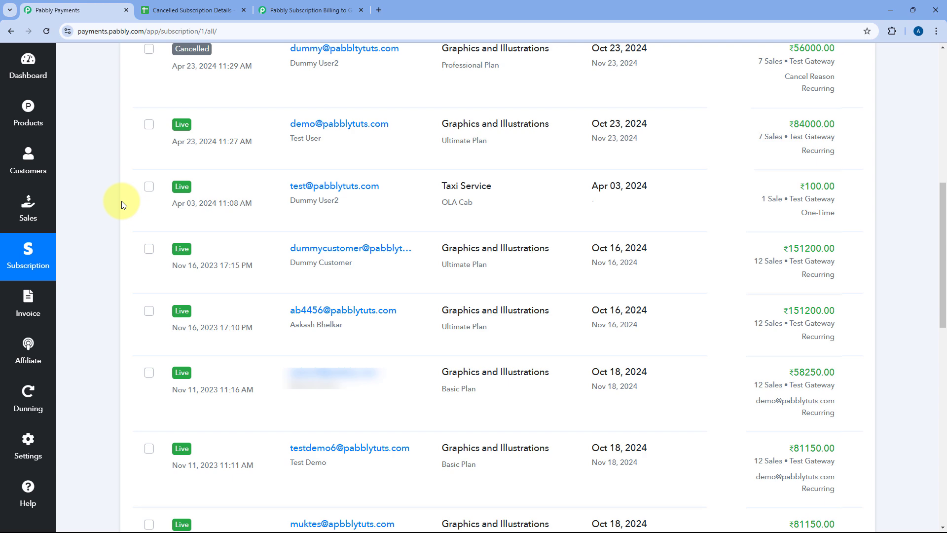
pyautogui.scroll(5, 123, 204)
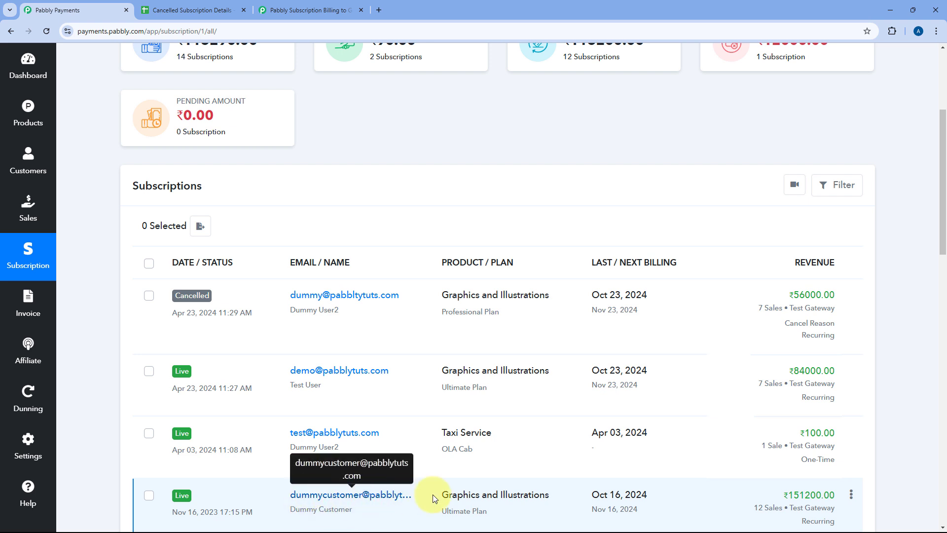
pyautogui.click(851, 494)
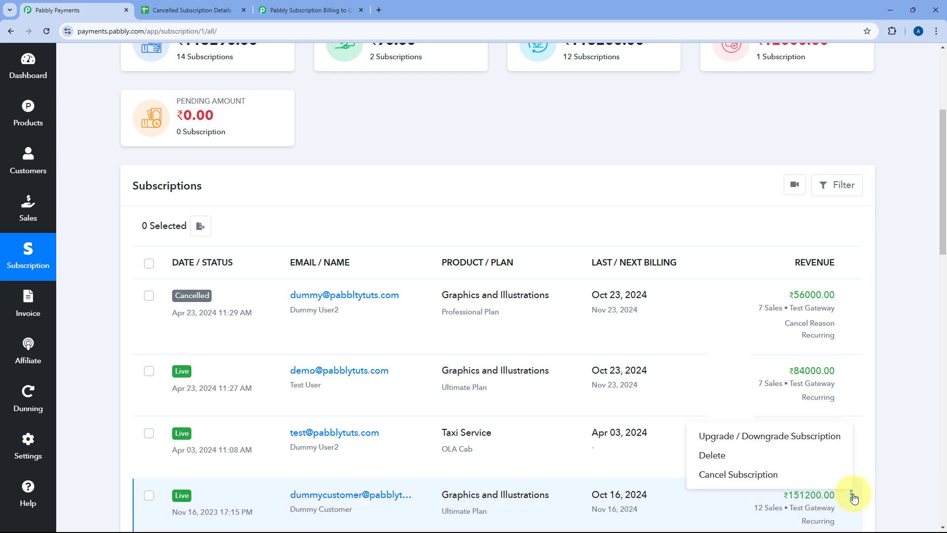
pyautogui.click(769, 478)
# Step: Replace the prefilled cancel reason with "We are testing this automation."
pyautogui.click(423, 201)
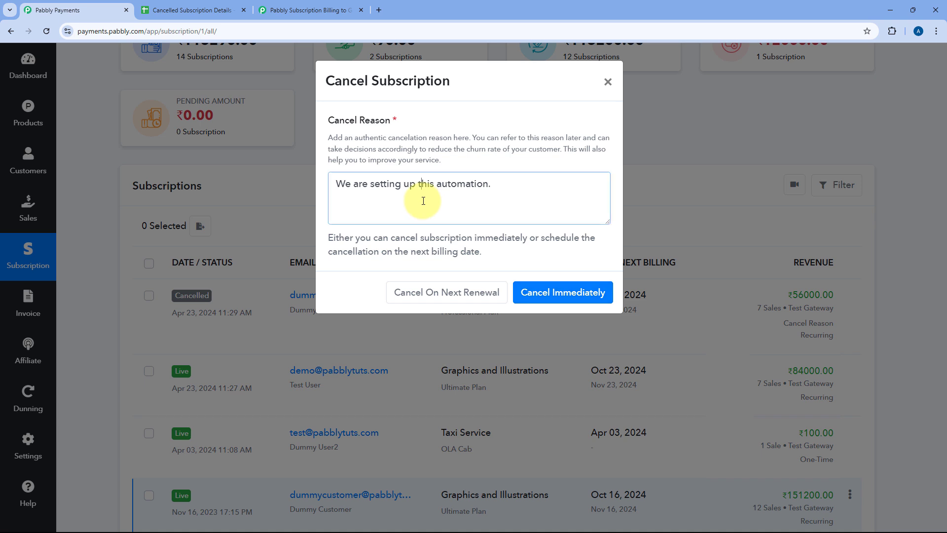
pyautogui.moveTo(523, 185); pyautogui.dragTo(226, 185)
pyautogui.write('We')
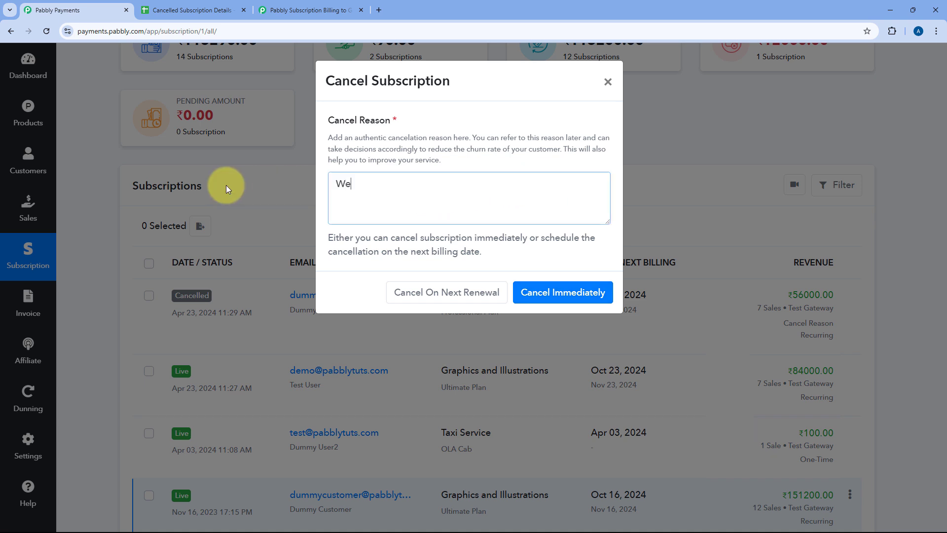
pyautogui.write(' are testing this automation.')
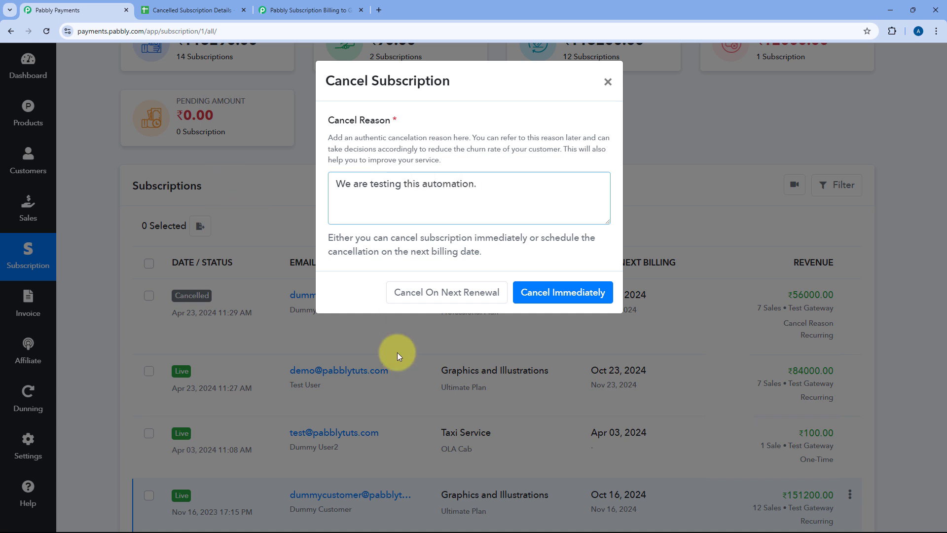
# Step: Cancel the subscription immediately, confirm the cancellation and check its status in the Subscriptions list
pyautogui.click(545, 296)
pyautogui.click(576, 351)
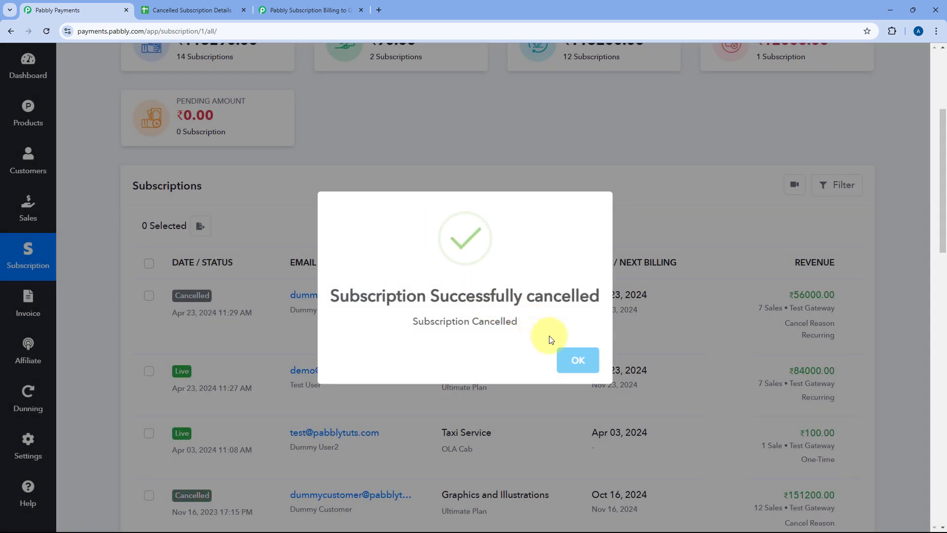
pyautogui.click(575, 360)
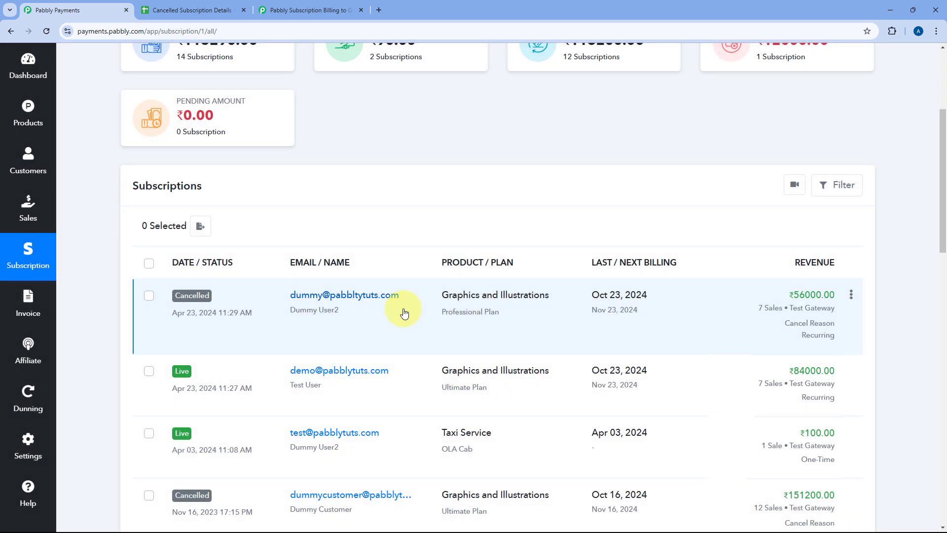
pyautogui.scroll(-2, 268, 351)
pyautogui.scroll(1, 284, 439)
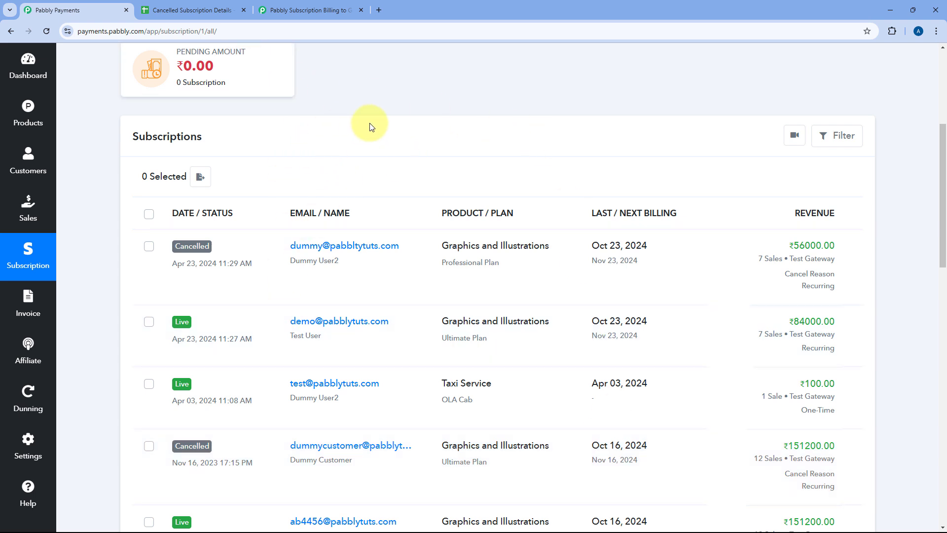
# Step: Switch to the Cancelled Subscription Details spreadsheet and review the Subscription ID and Customer ID in row 3
pyautogui.click(198, 9)
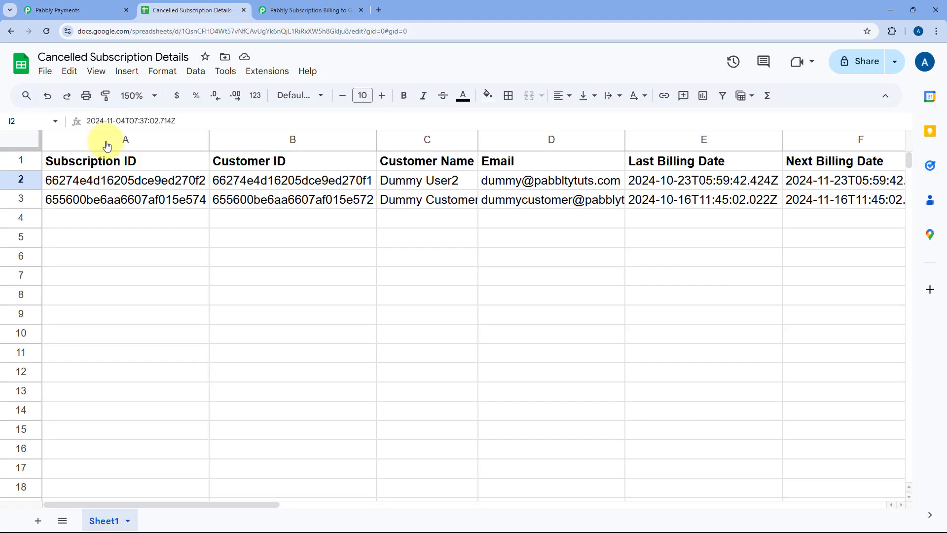
pyautogui.click(163, 204)
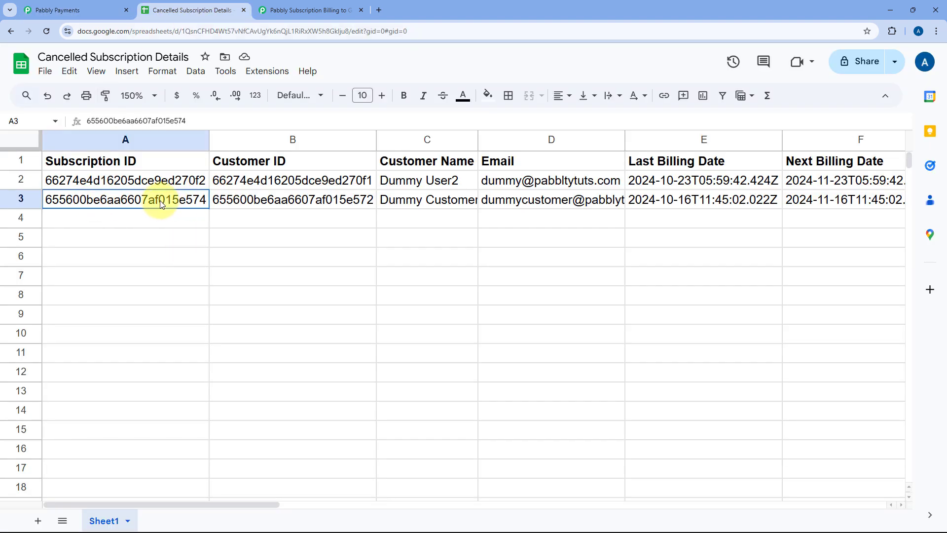
pyautogui.doubleClick(138, 200)
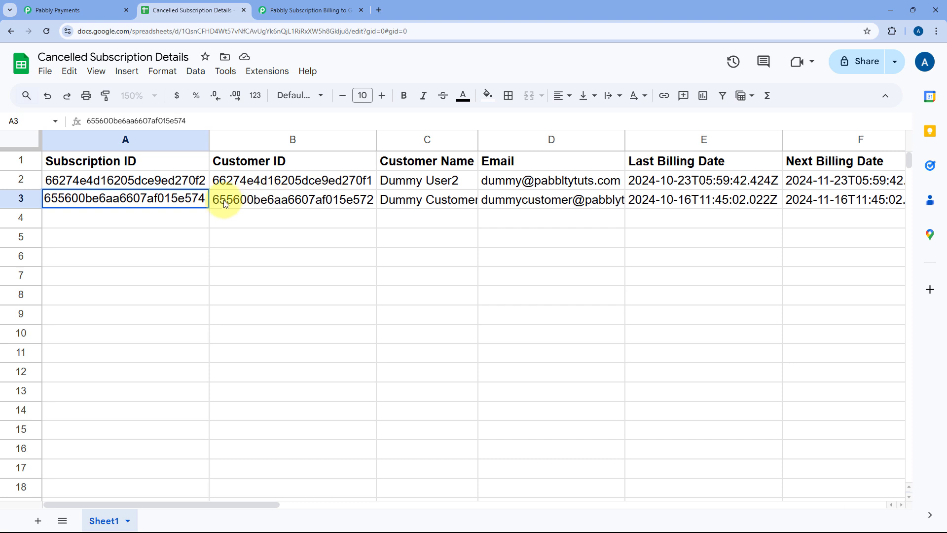
pyautogui.click(241, 202)
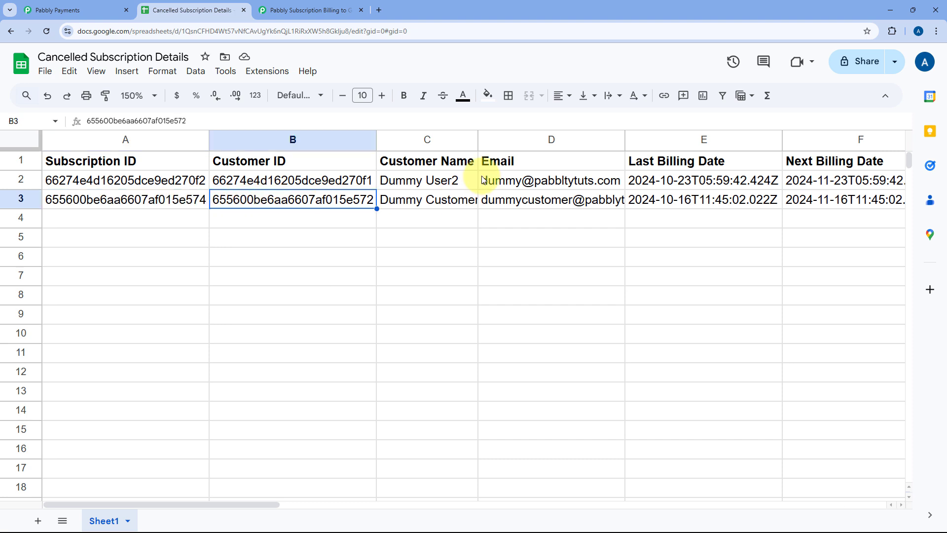
# Step: Widen the Customer Name and Email columns to fit the row 3 values and check the email cell
pyautogui.moveTo(477, 140); pyautogui.dragTo(506, 140)
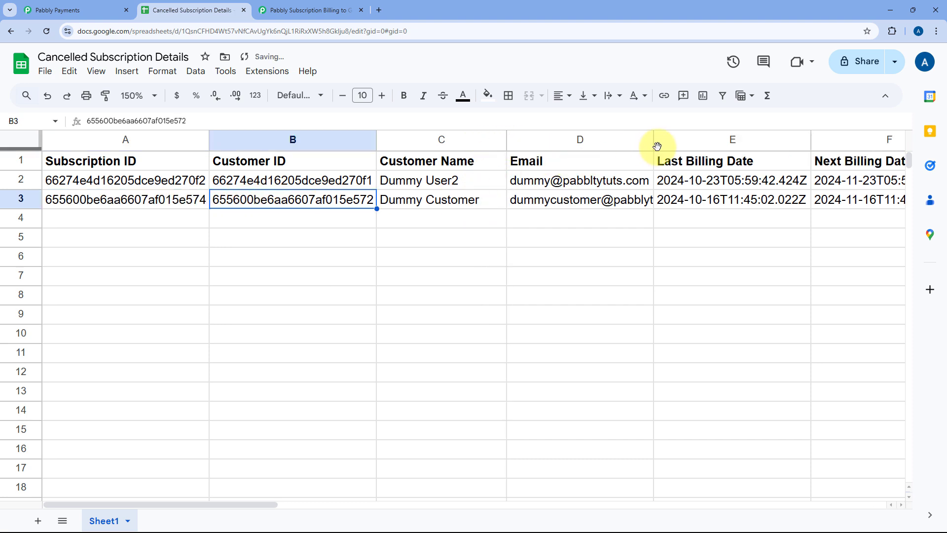
pyautogui.moveTo(653, 141); pyautogui.dragTo(703, 140)
pyautogui.click(672, 203)
pyautogui.hscroll(5, 671, 203)
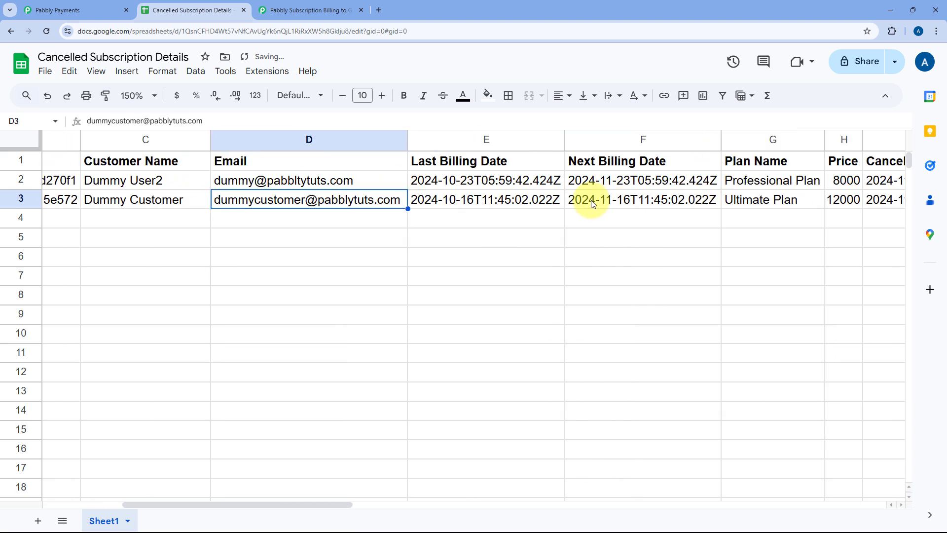
# Step: Review the Last Billing Date, Next Billing Date and Plan Name in row 3 and compare them with the Pabbly Payments subscription list
pyautogui.click(511, 205)
pyautogui.click(611, 200)
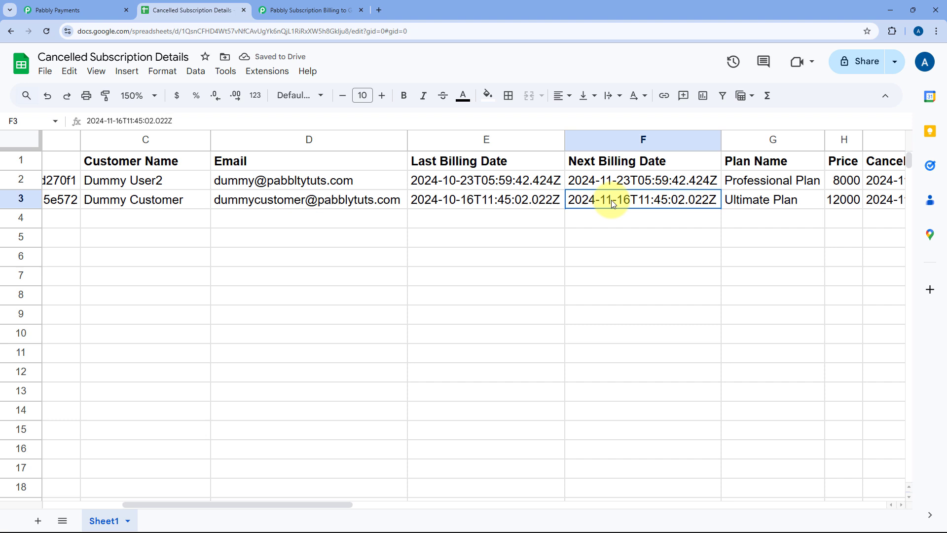
pyautogui.click(784, 199)
pyautogui.hscroll(3, 782, 200)
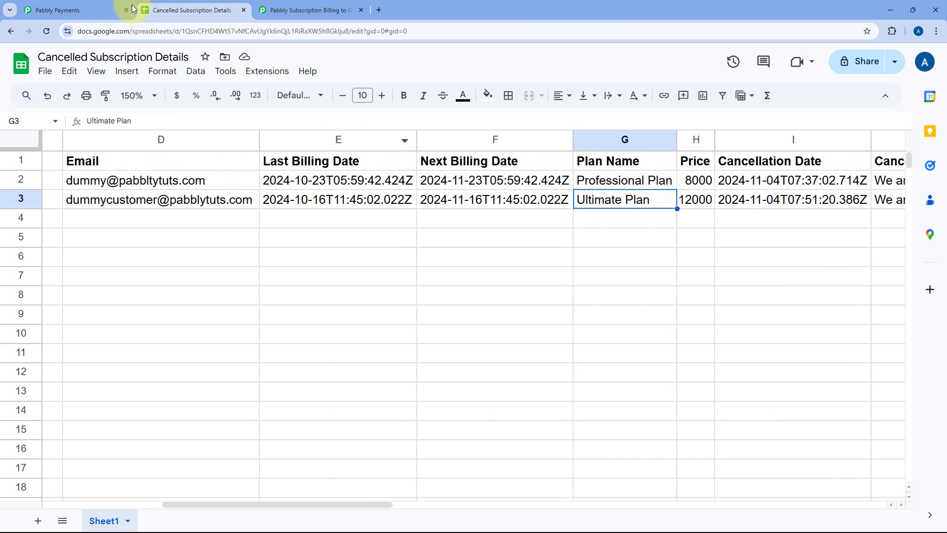
pyautogui.click(106, 9)
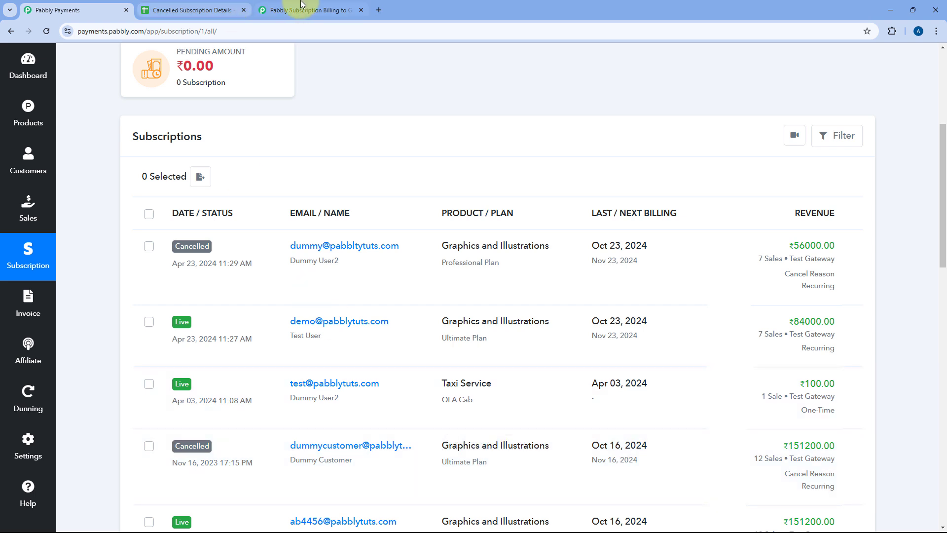
pyautogui.click(207, 10)
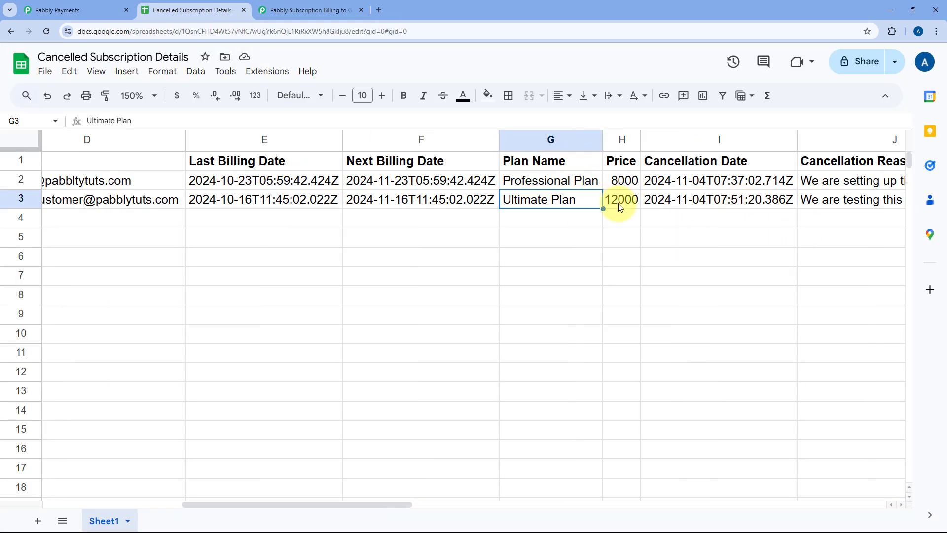
# Step: Review the Price, Cancellation Date and Cancellation Reason in row 3, and return to the workflow in Pabbly Connect
pyautogui.click(620, 203)
pyautogui.click(702, 208)
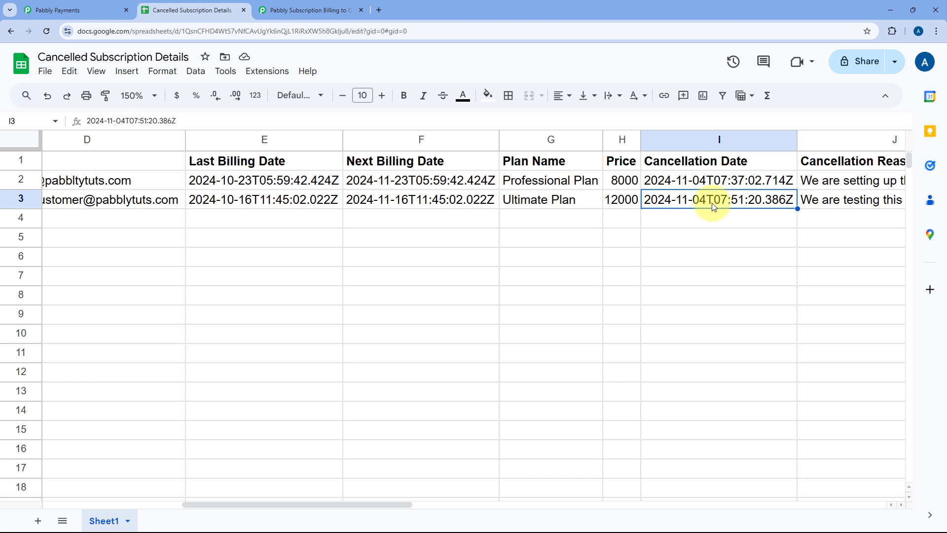
pyautogui.doubleClick(841, 205)
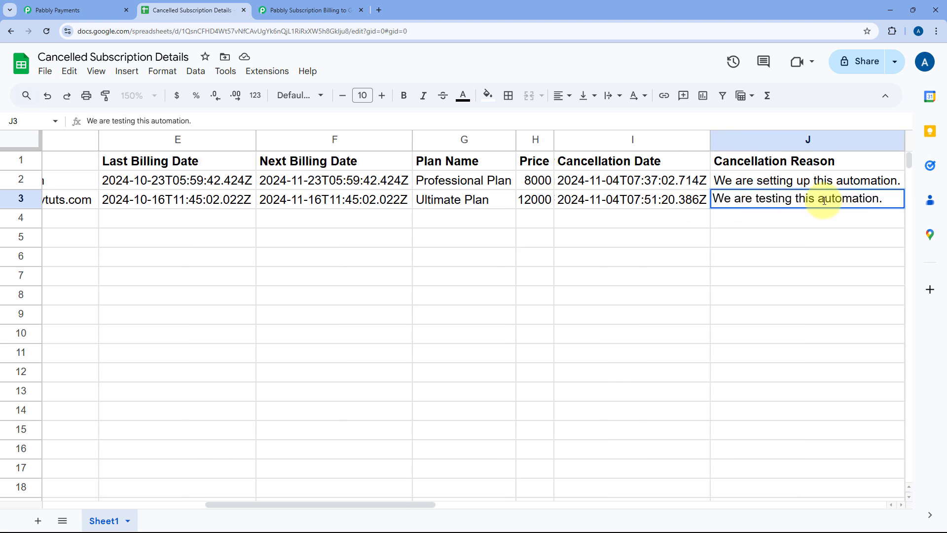
pyautogui.click(683, 207)
pyautogui.hscroll(-6, 683, 207)
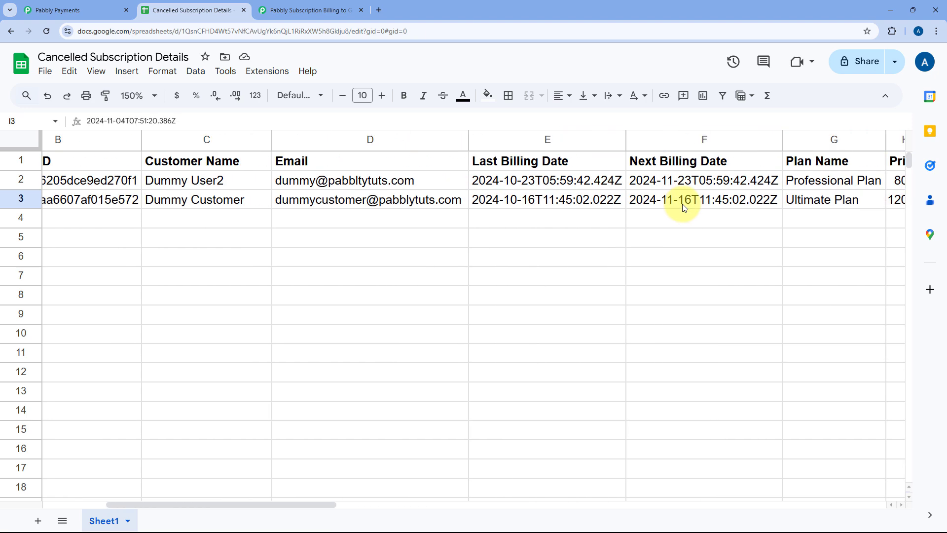
pyautogui.click(306, 9)
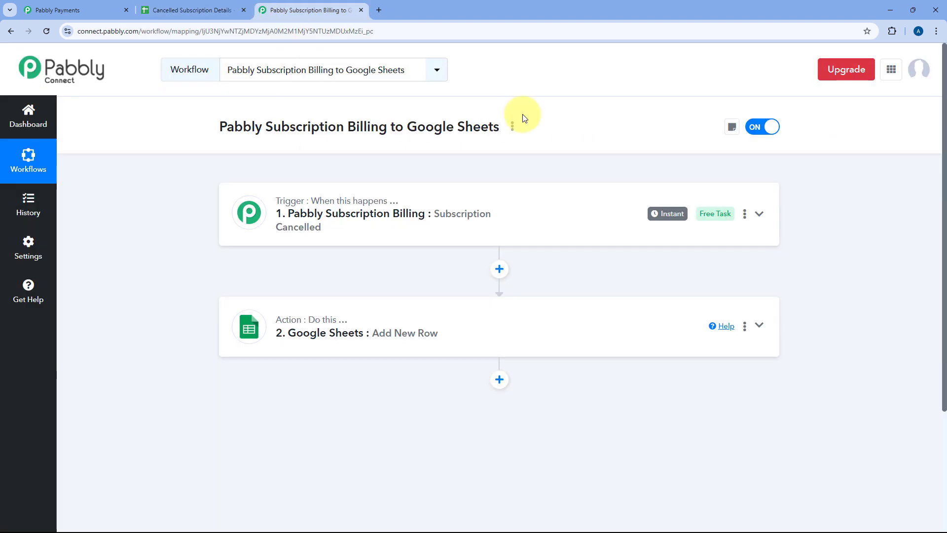